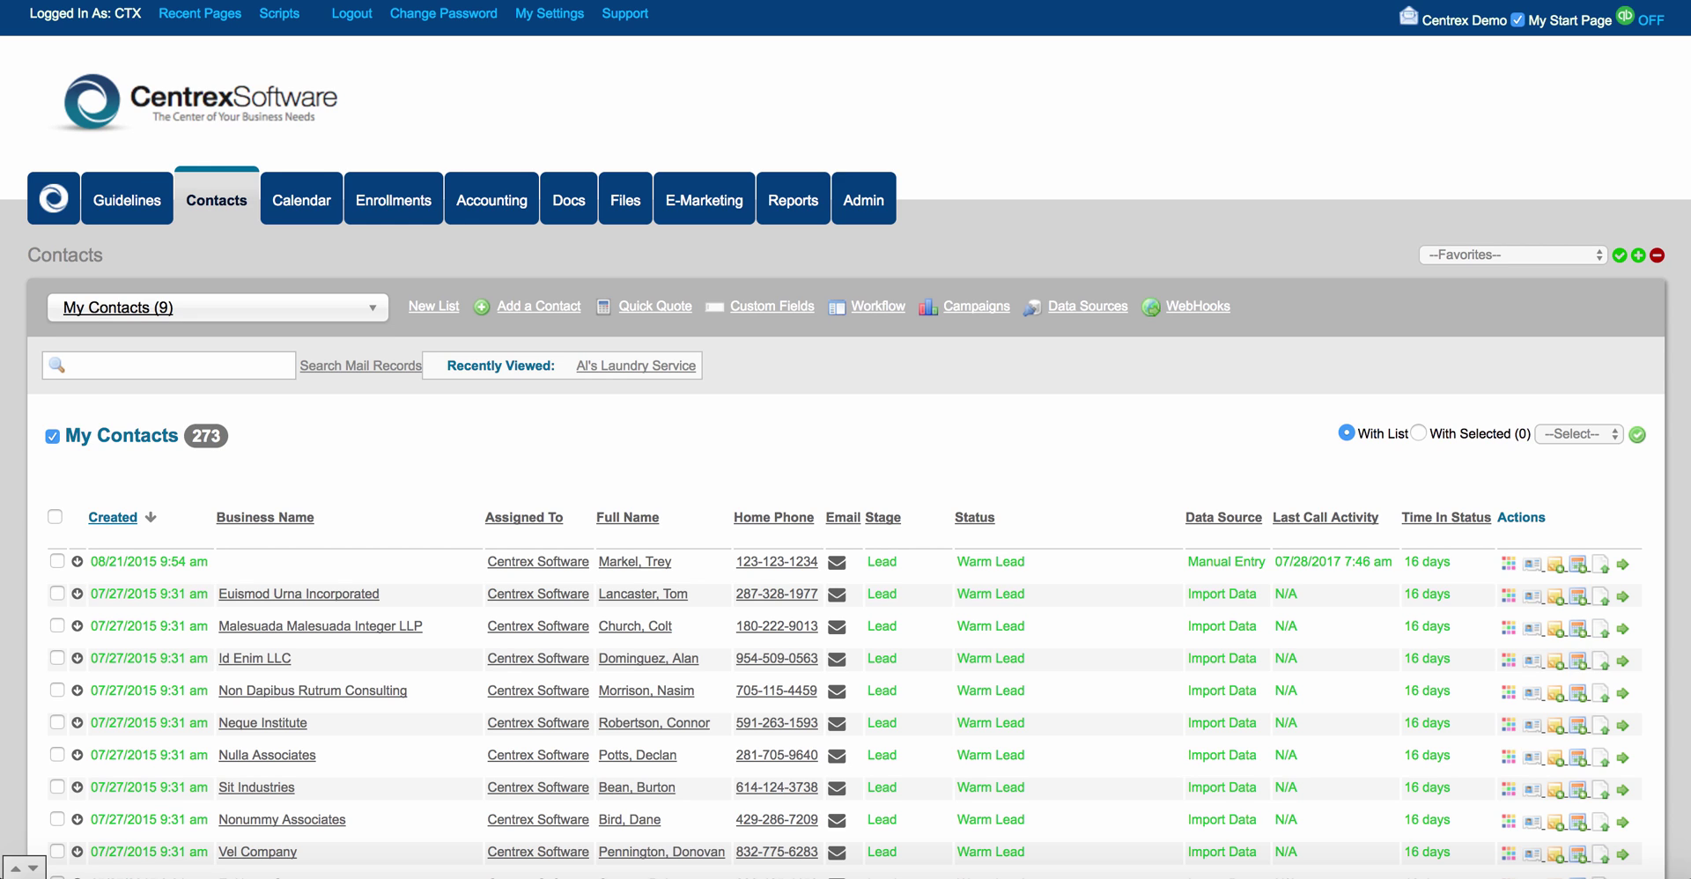
# Open the contact workflow settings and review the stages and statuses for Business Loans.
pyautogui.click(877, 306)
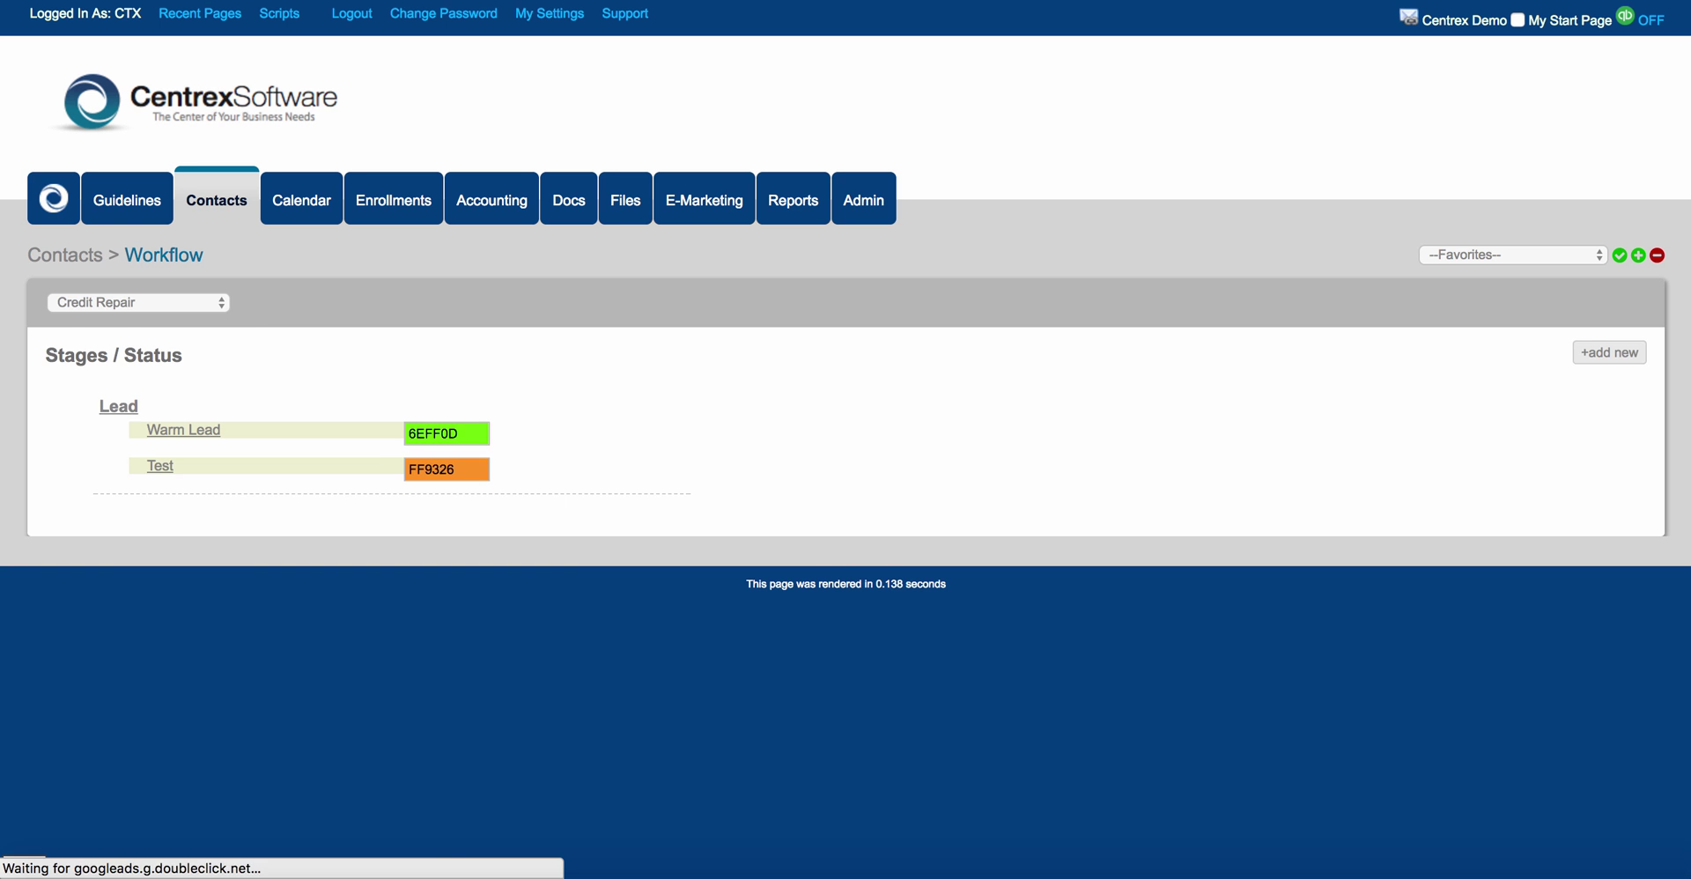
pyautogui.click(139, 302)
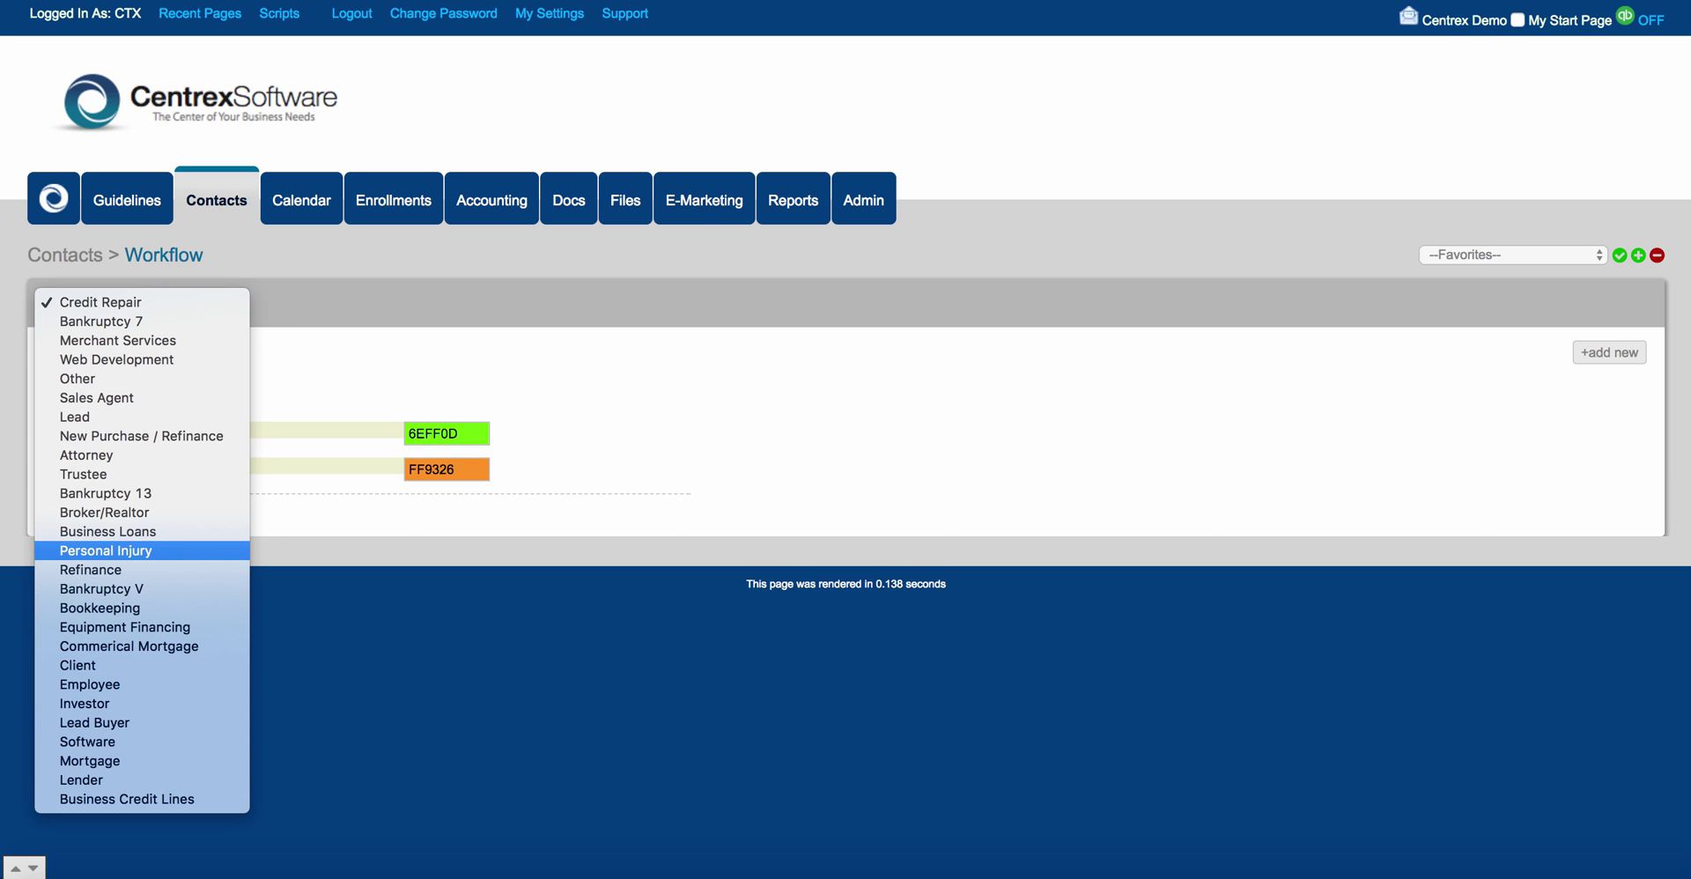
pyautogui.click(108, 531)
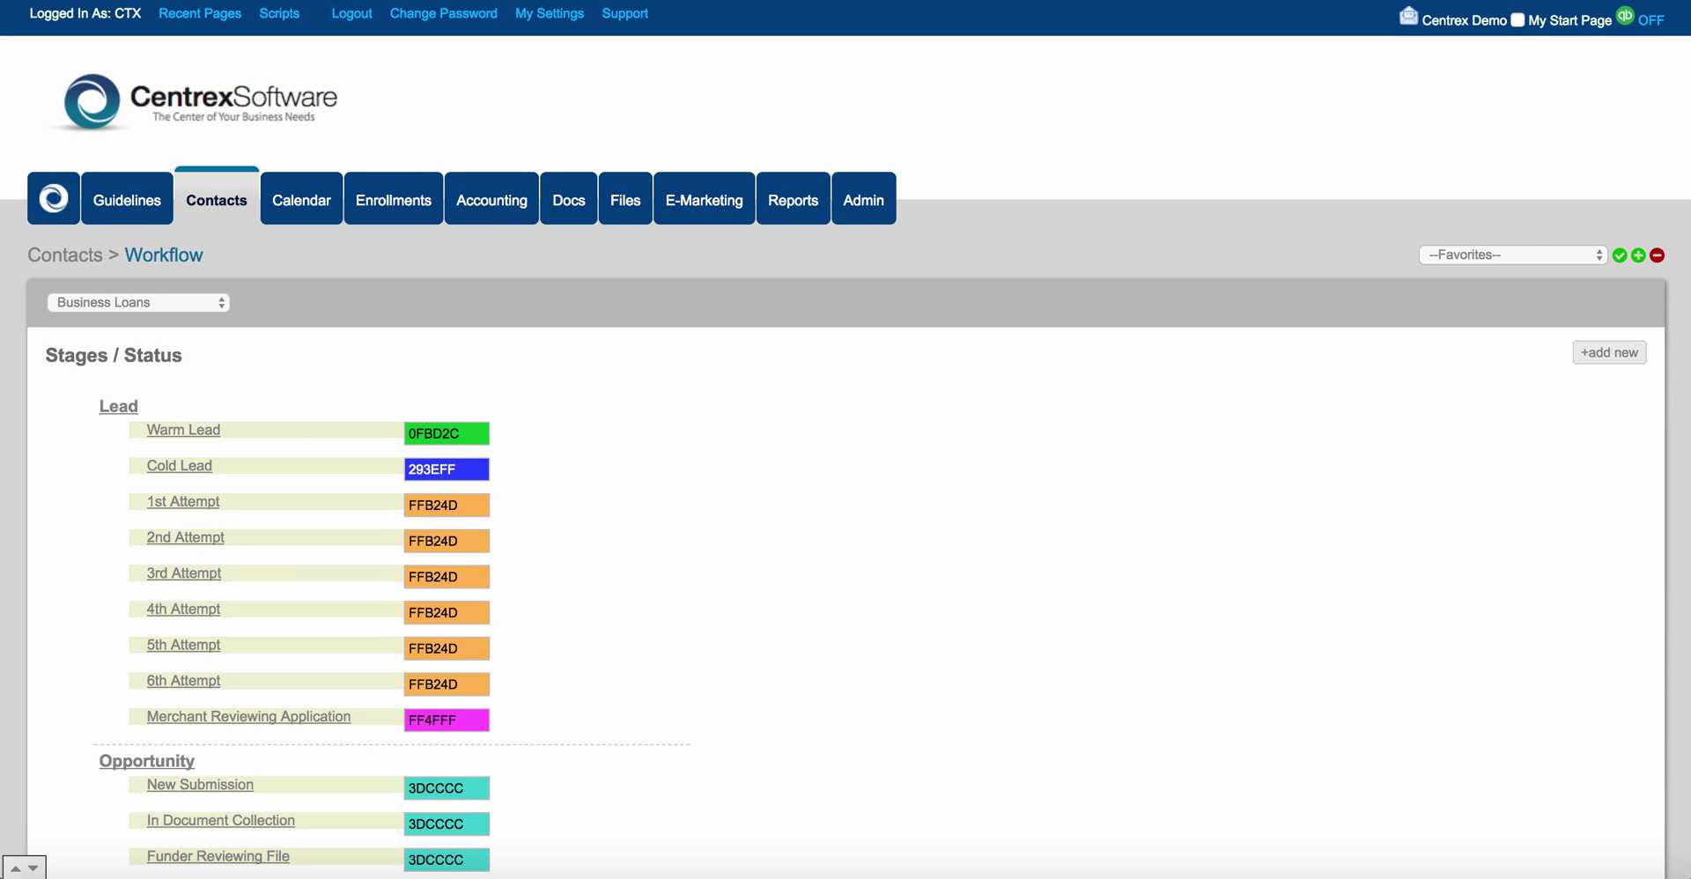
pyautogui.scroll(-5, 846, 440)
pyautogui.scroll(-4, 845, 440)
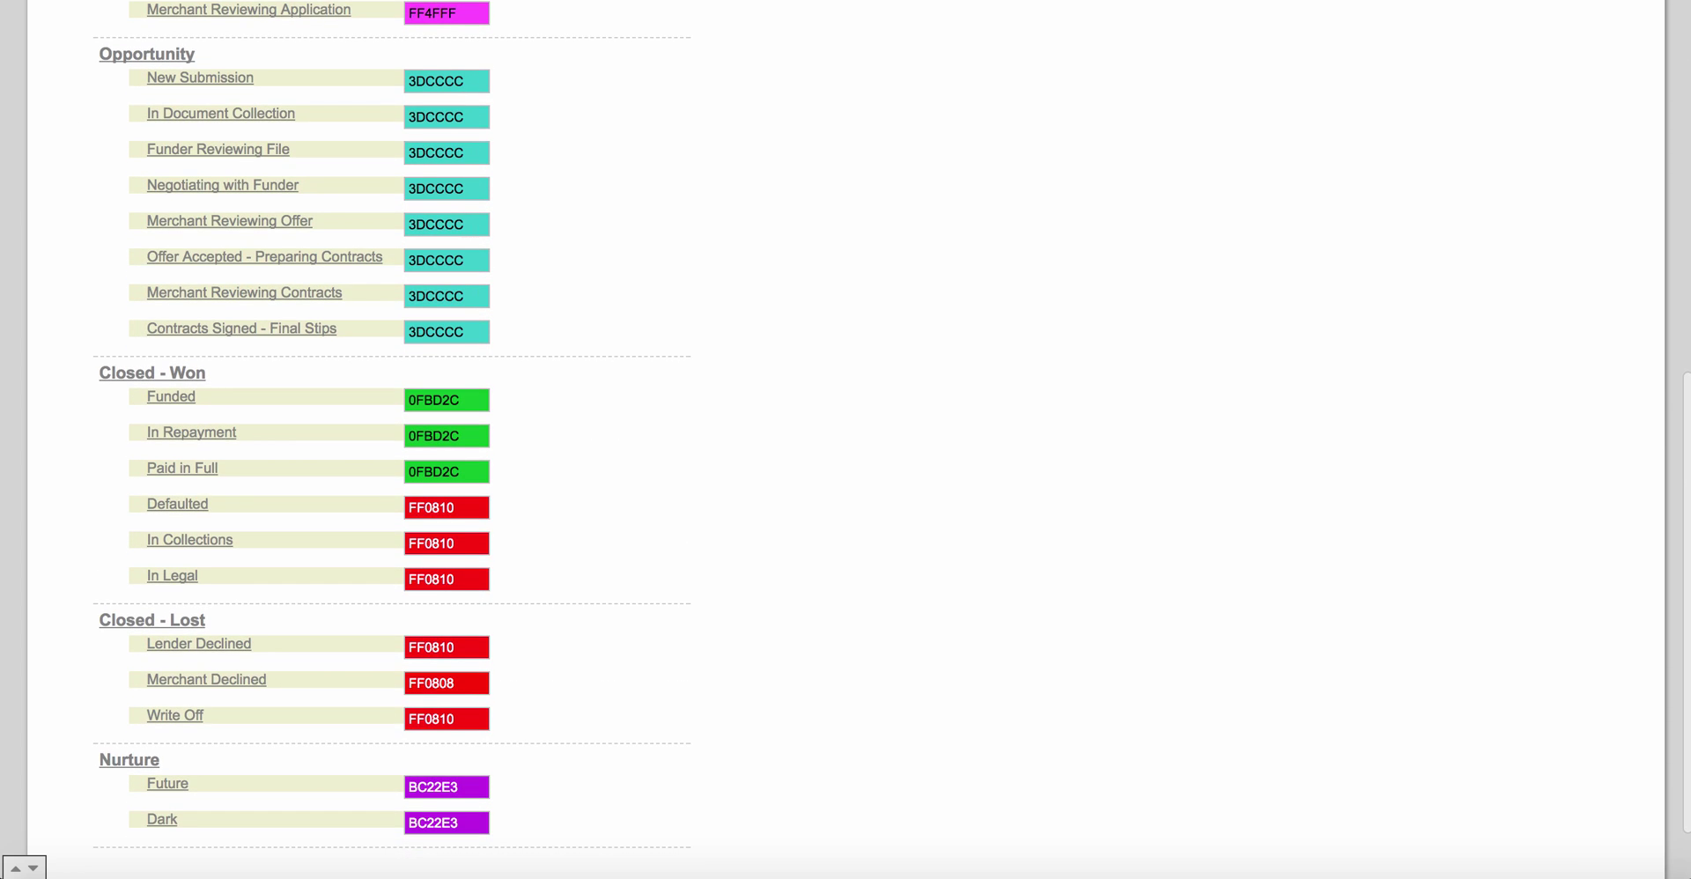
pyautogui.scroll(8, 846, 440)
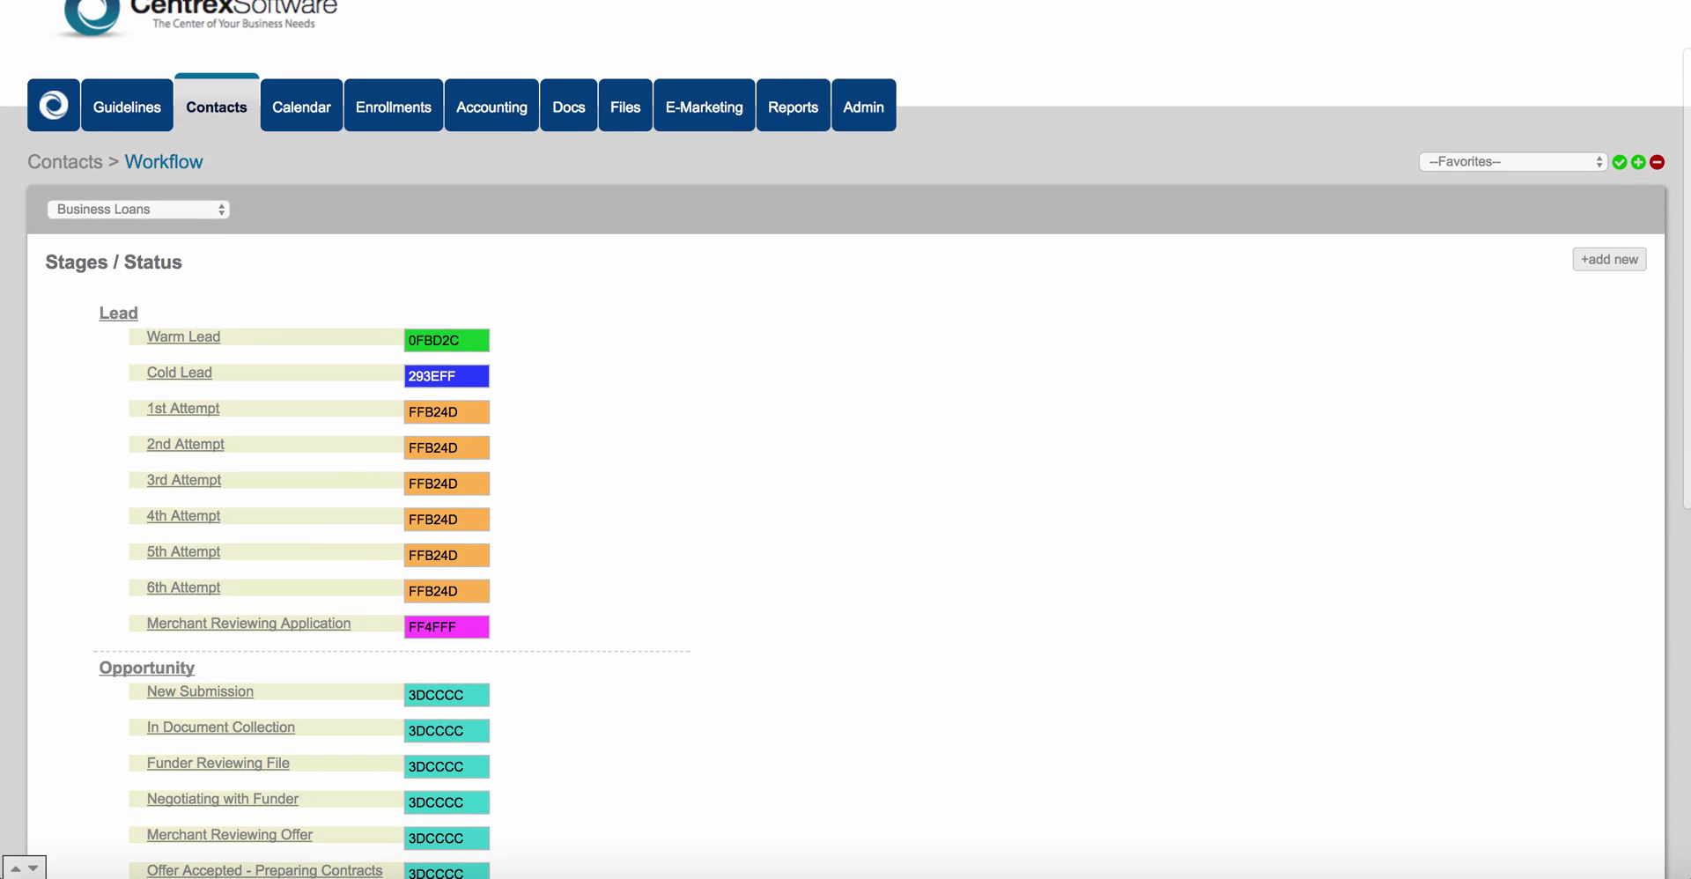
# Look through the other contact types in the workflow settings and display the stages for Attorney.
pyautogui.click(139, 210)
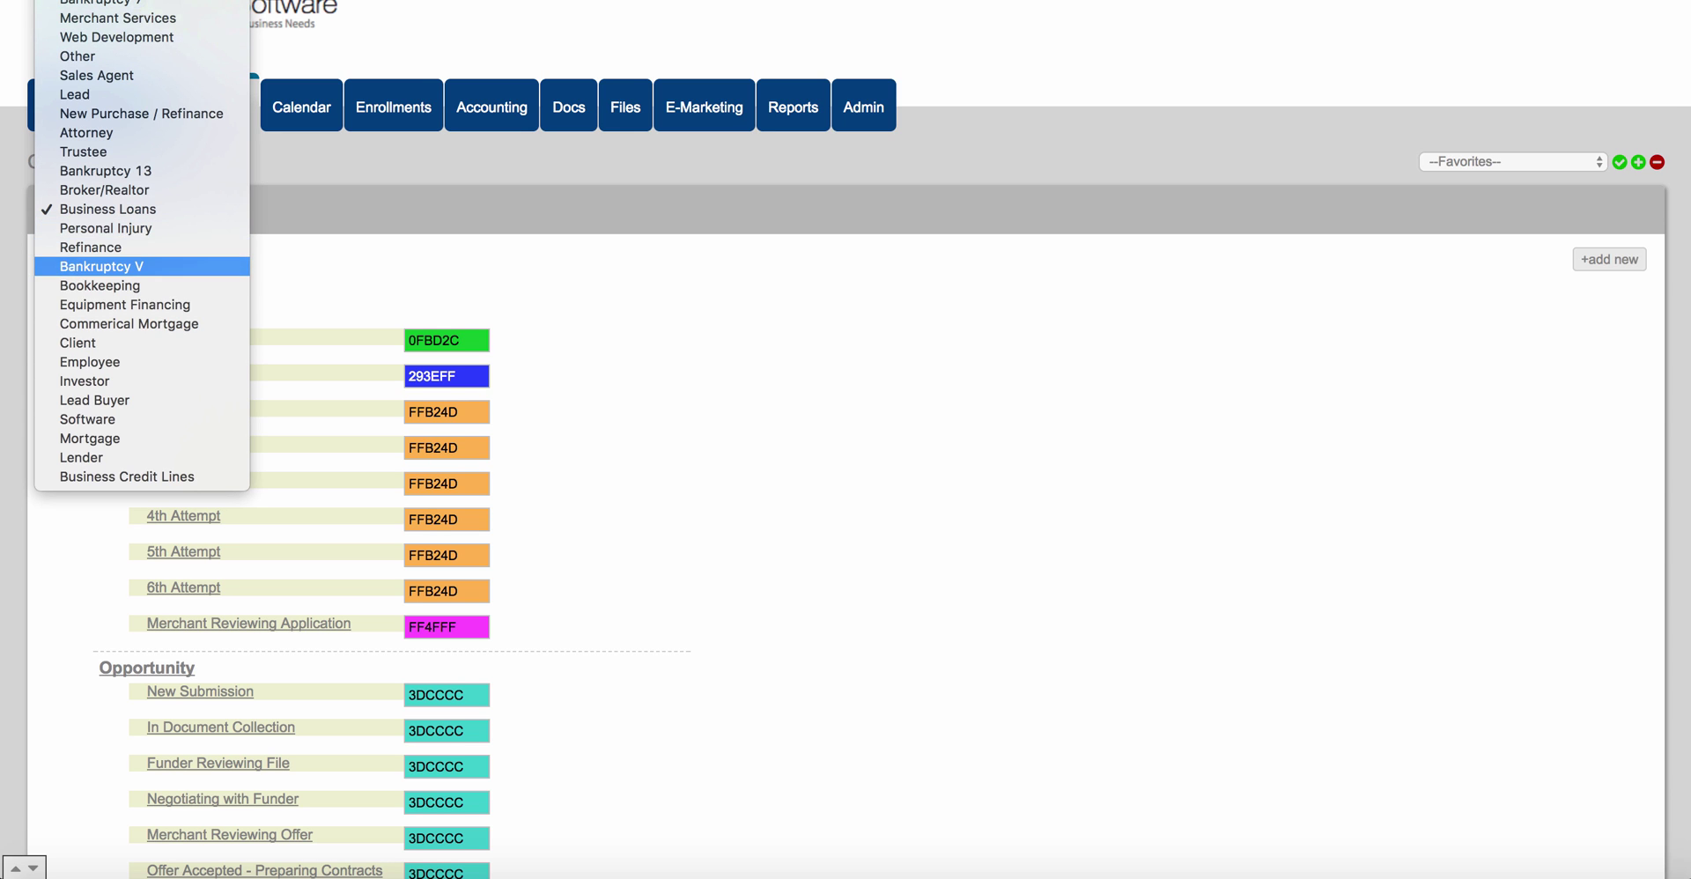
pyautogui.press('Down')
pyautogui.press('Down')
pyautogui.press('Down')
pyautogui.press('Down')
pyautogui.press('Down')
pyautogui.press('Down')
pyautogui.press('Down')
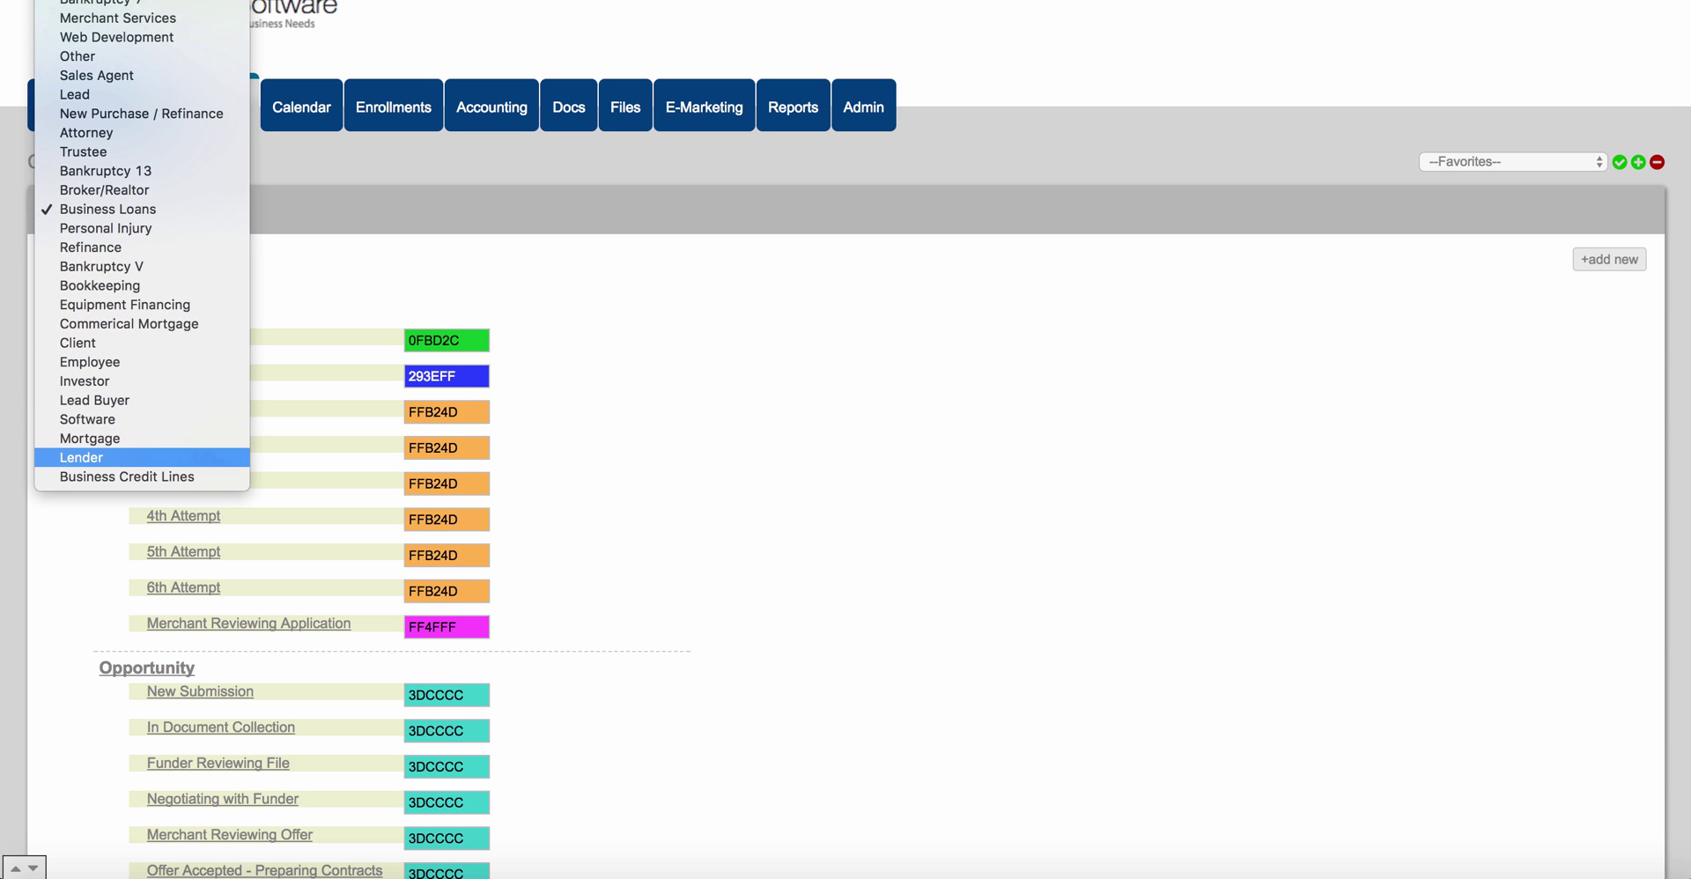
pyautogui.press('Up')
pyautogui.press('Up')
pyautogui.press('Up')
pyautogui.press('Up')
pyautogui.press('Up')
pyautogui.press('Up')
pyautogui.press('Up')
pyautogui.press('Up')
pyautogui.press('Up')
pyautogui.press('Up')
pyautogui.press('Up')
pyautogui.press('Up')
pyautogui.press('Up')
pyautogui.press('Up')
pyautogui.press('Up')
pyautogui.press('Up')
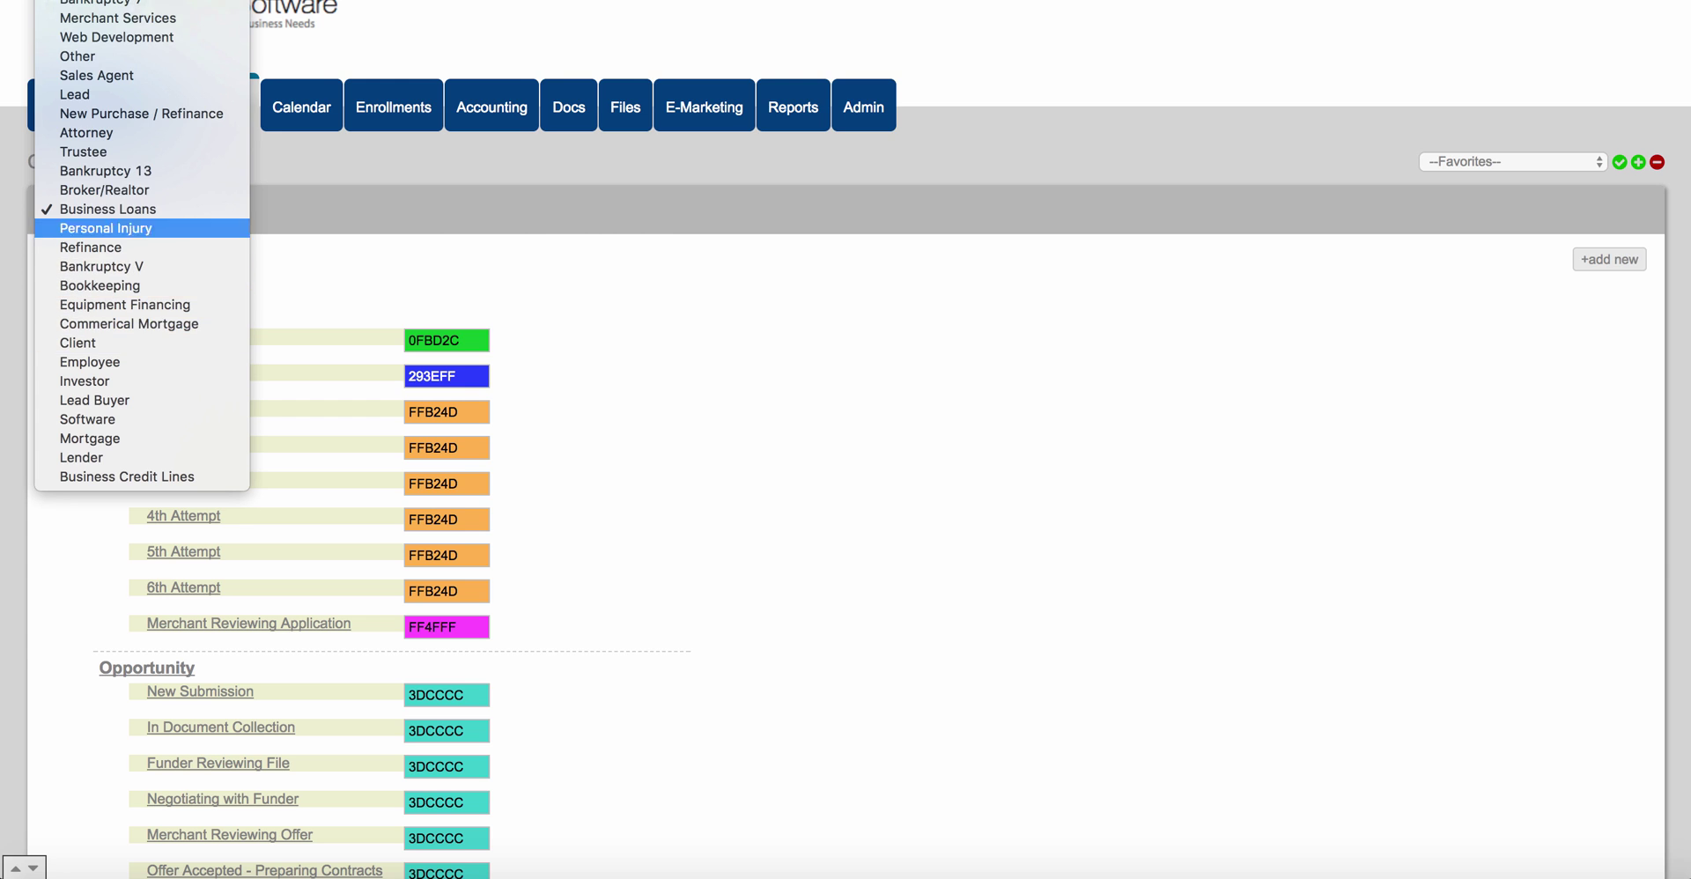
pyautogui.press('Up')
pyautogui.press('Return')
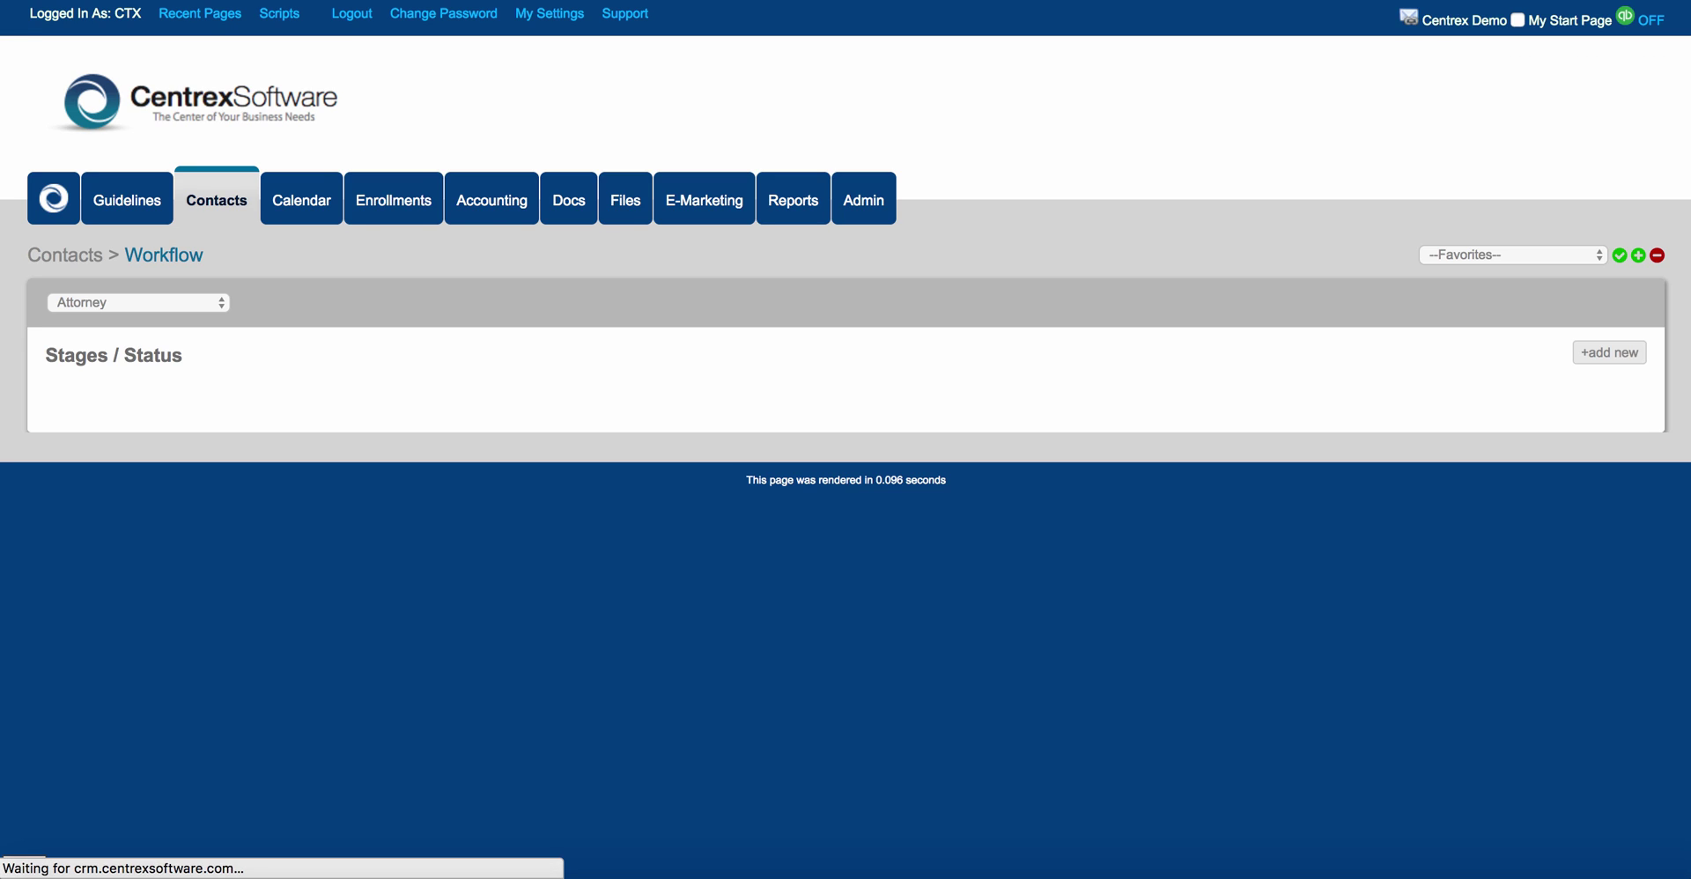
pyautogui.scroll(1, 845, 440)
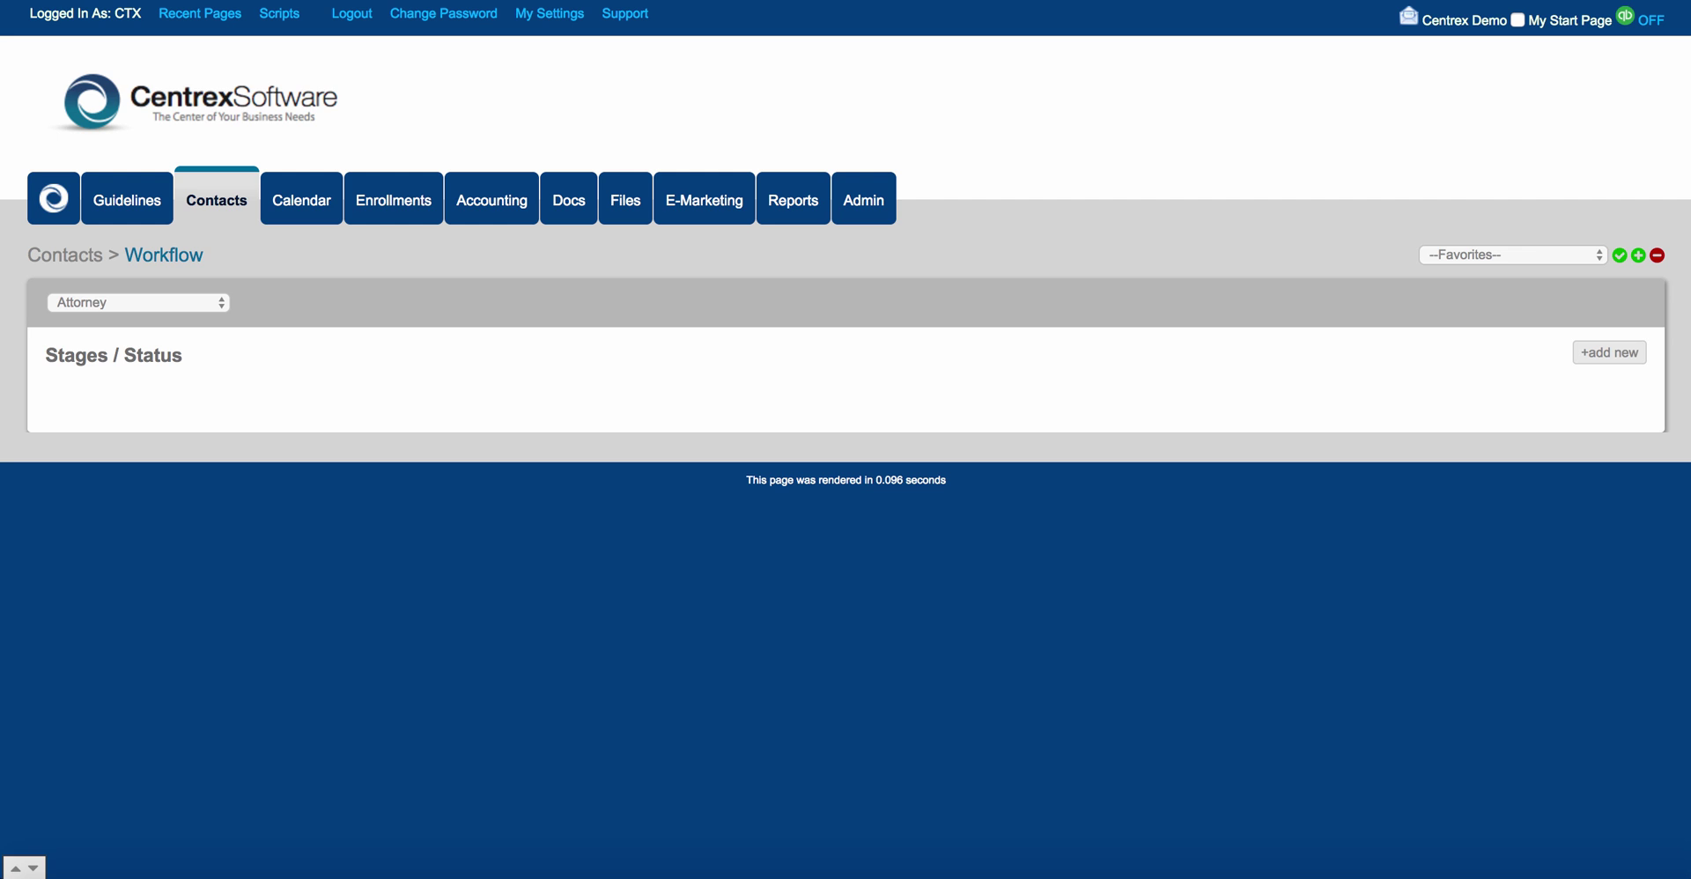
# On the contacts' Custom Fields page, fill in a new field labelled "How many years in business?" with type Multiple Choice.
pyautogui.click(215, 200)
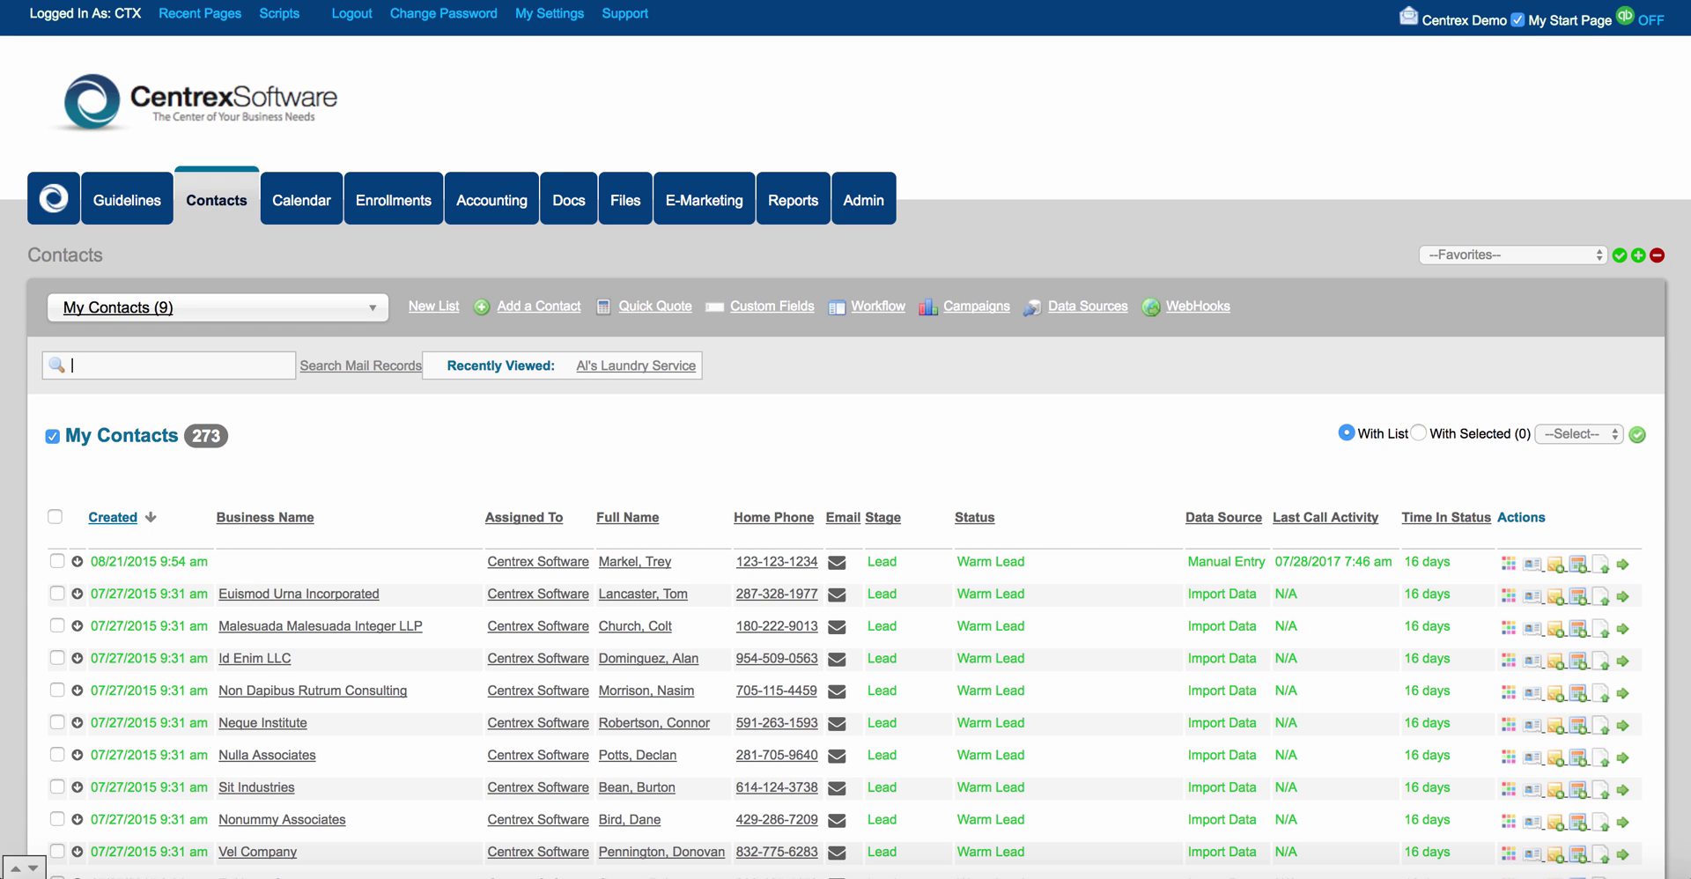
pyautogui.click(771, 305)
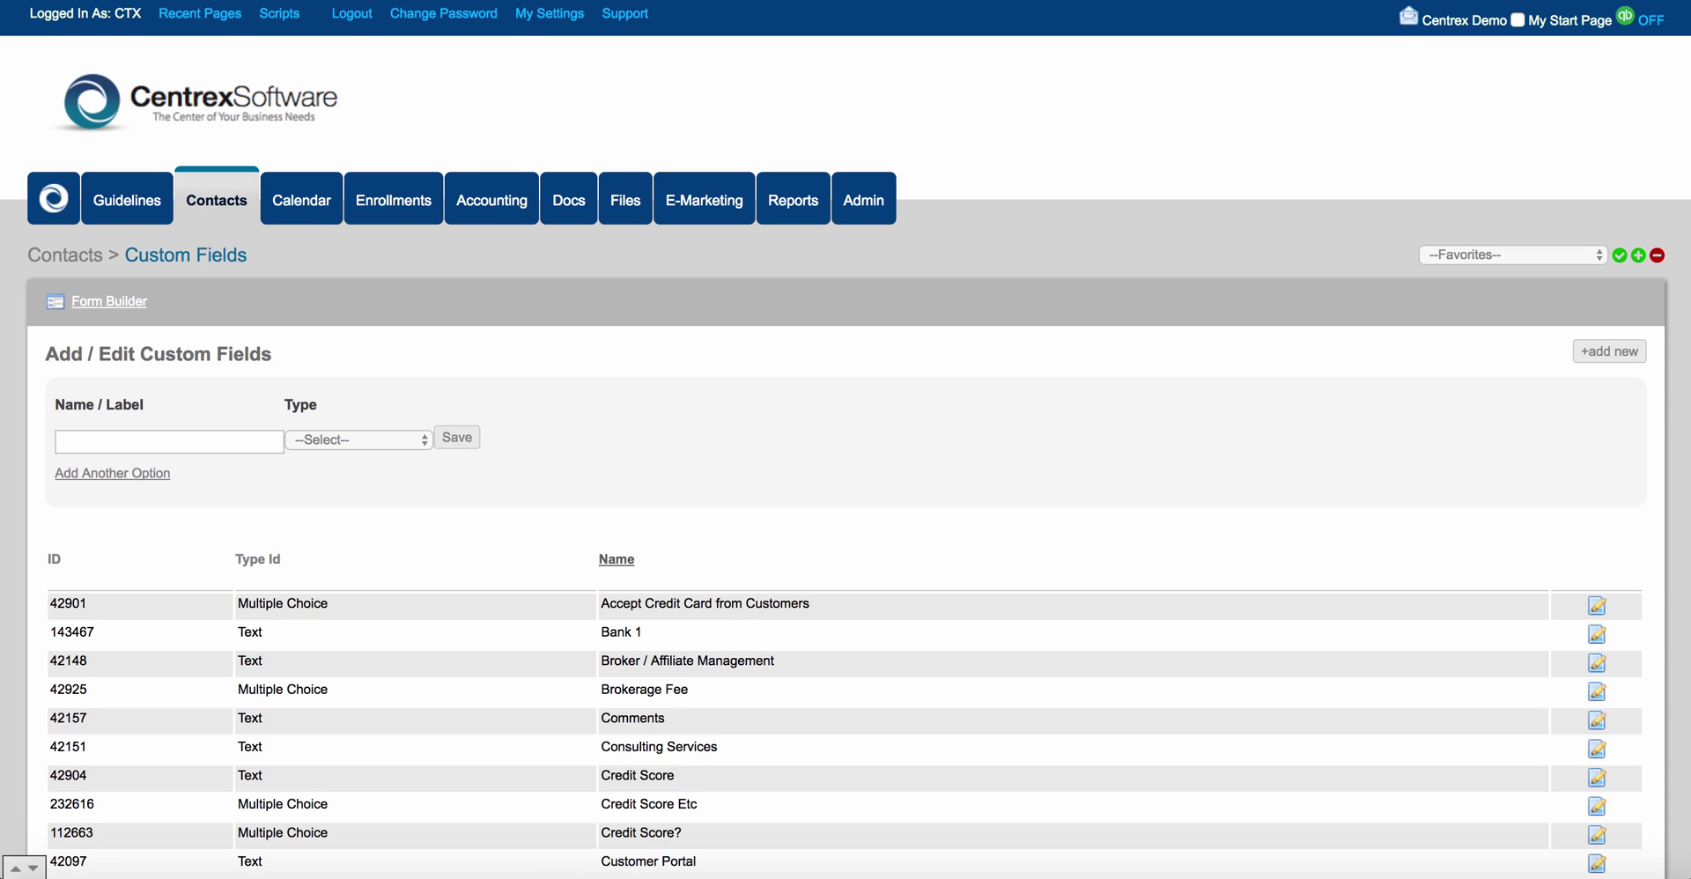
pyautogui.scroll(-2, 846, 441)
pyautogui.click(169, 288)
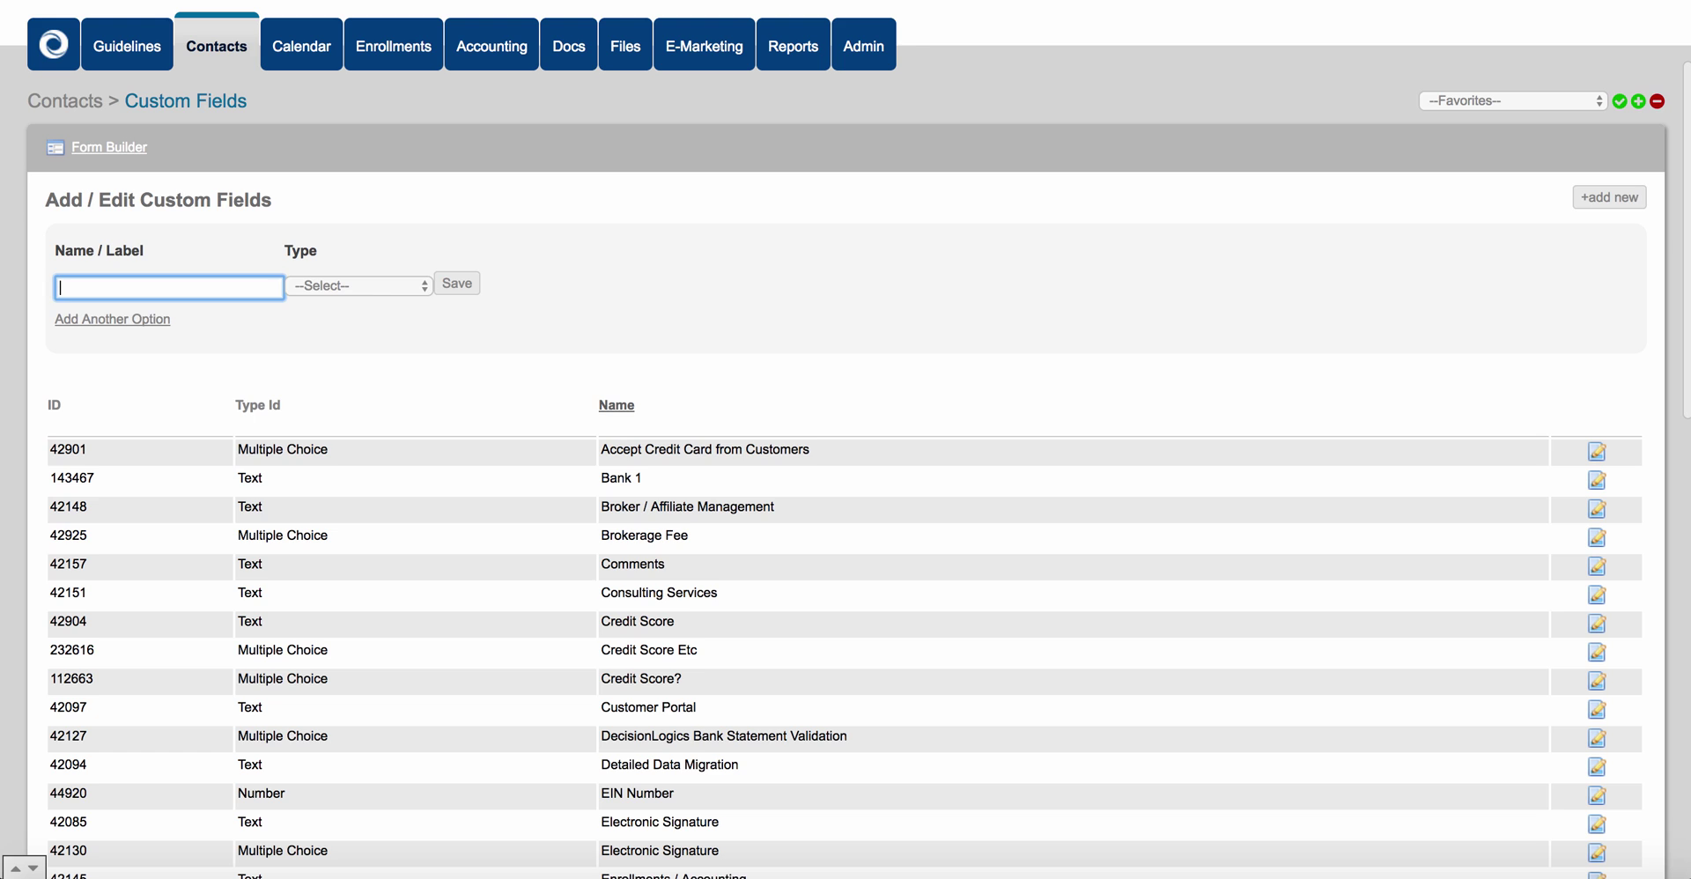
pyautogui.click(360, 286)
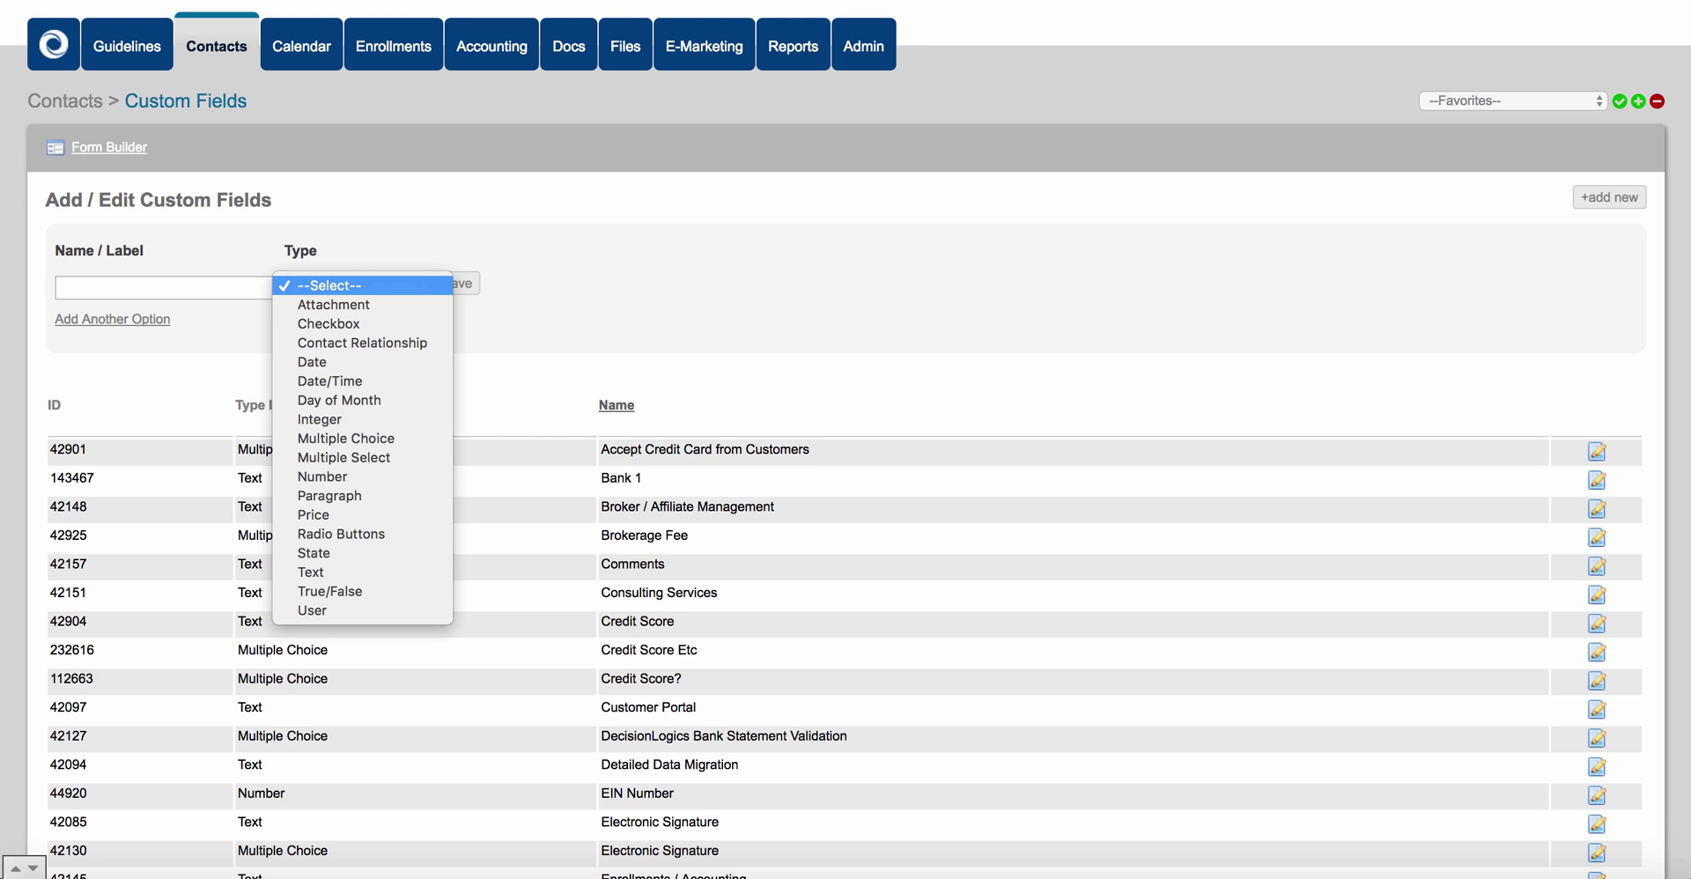
pyautogui.click(170, 288)
pyautogui.click(169, 288)
pyautogui.write('How man')
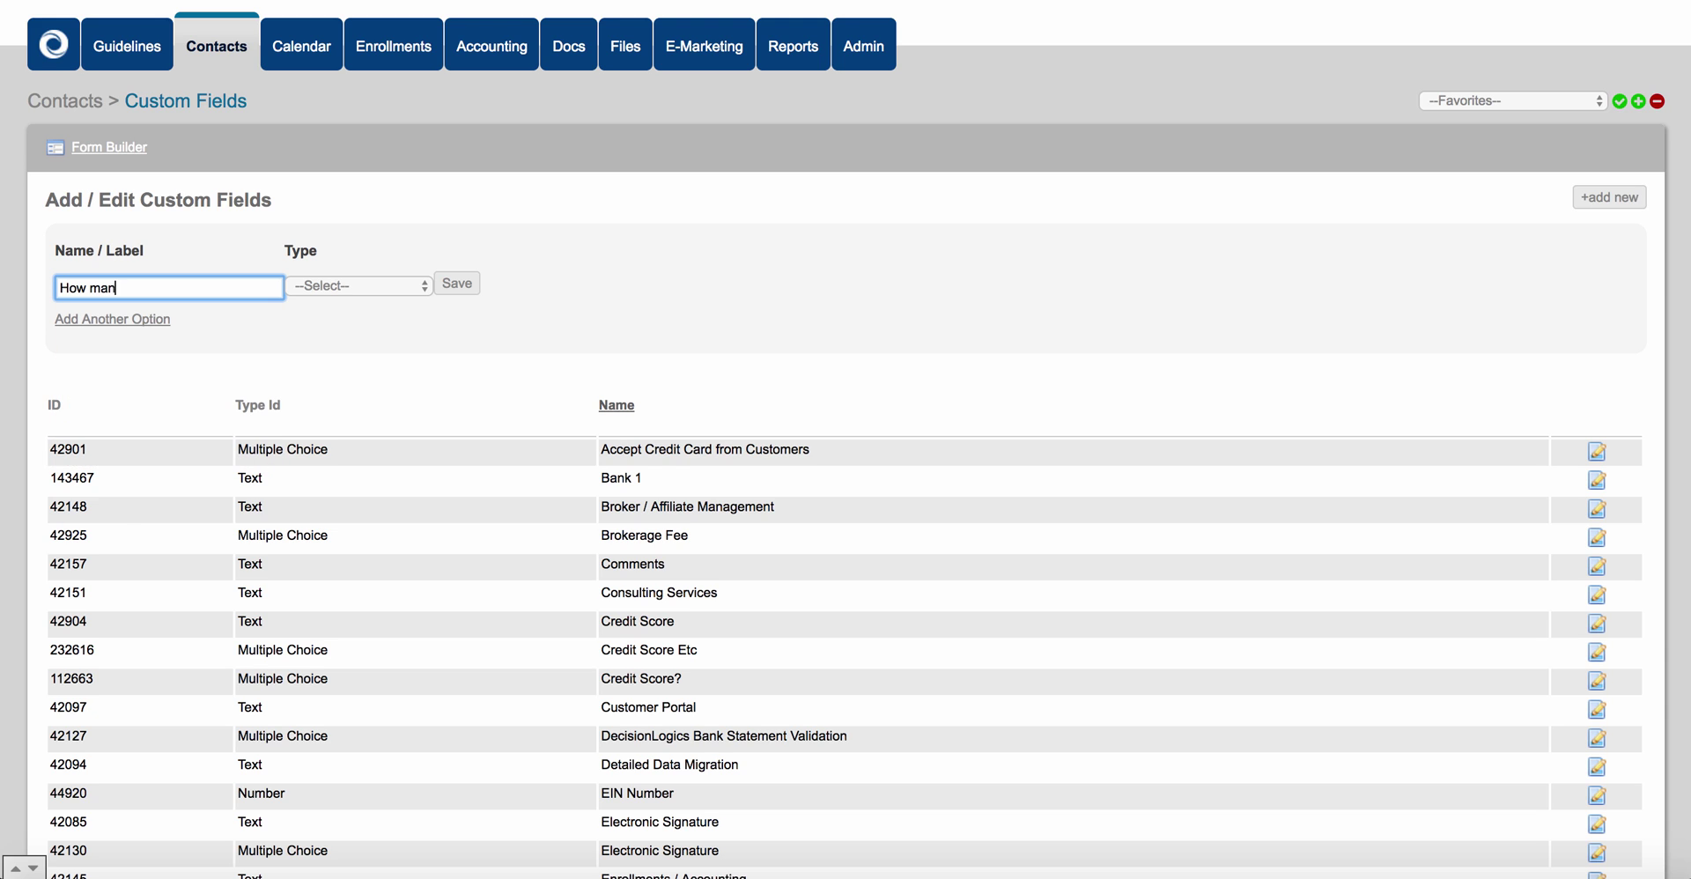
pyautogui.write('y years in business?')
pyautogui.click(360, 287)
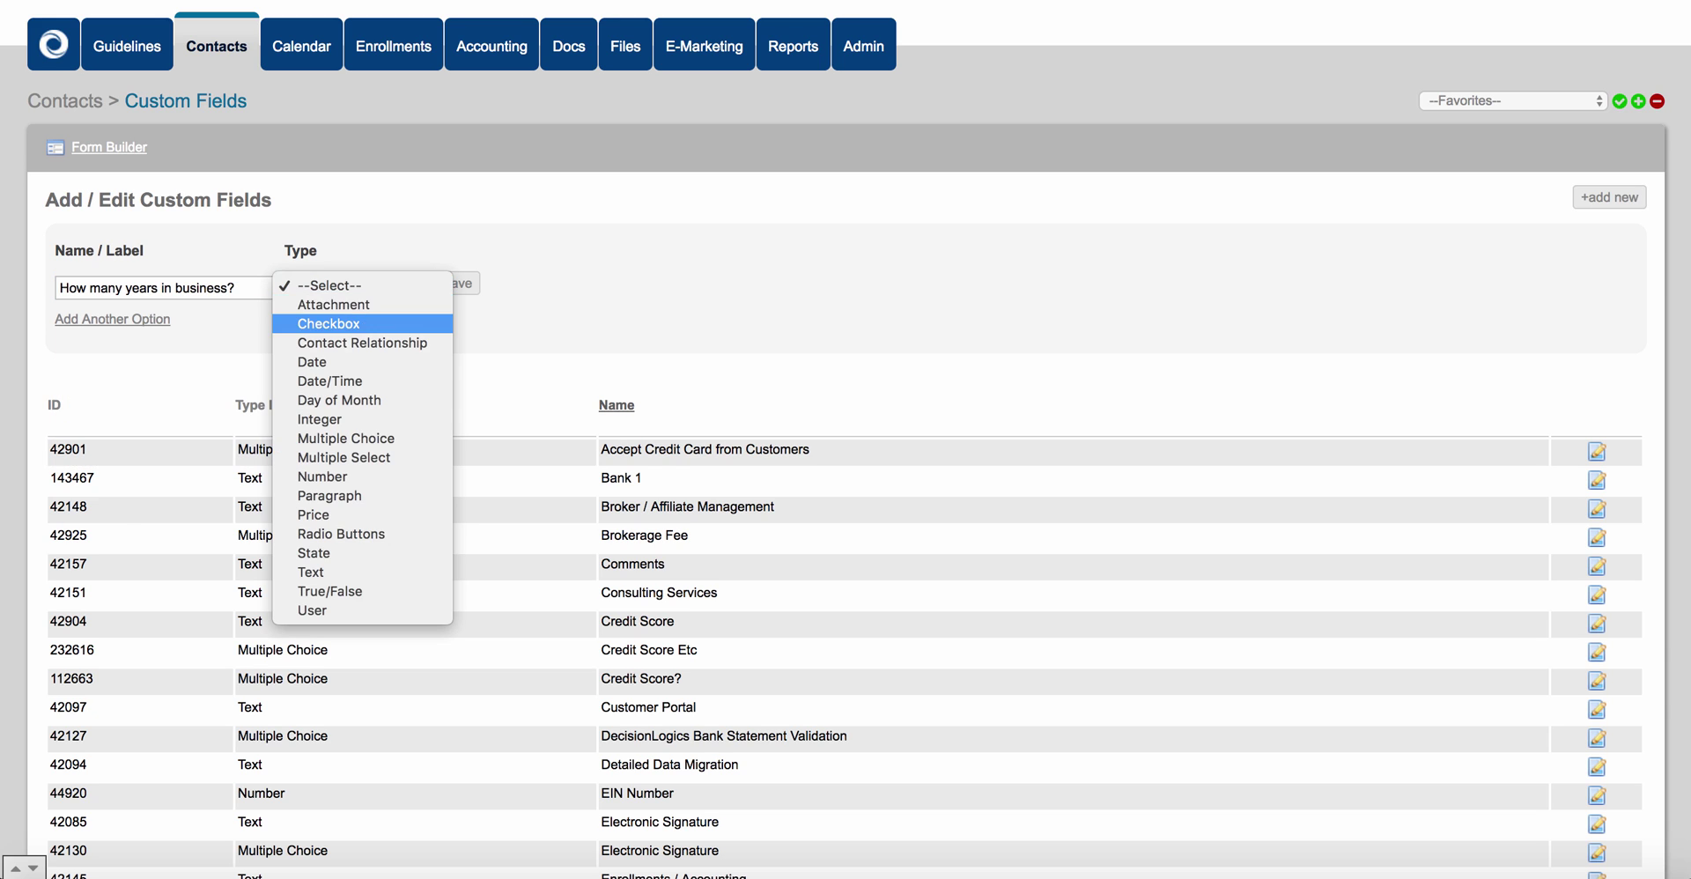
pyautogui.click(346, 438)
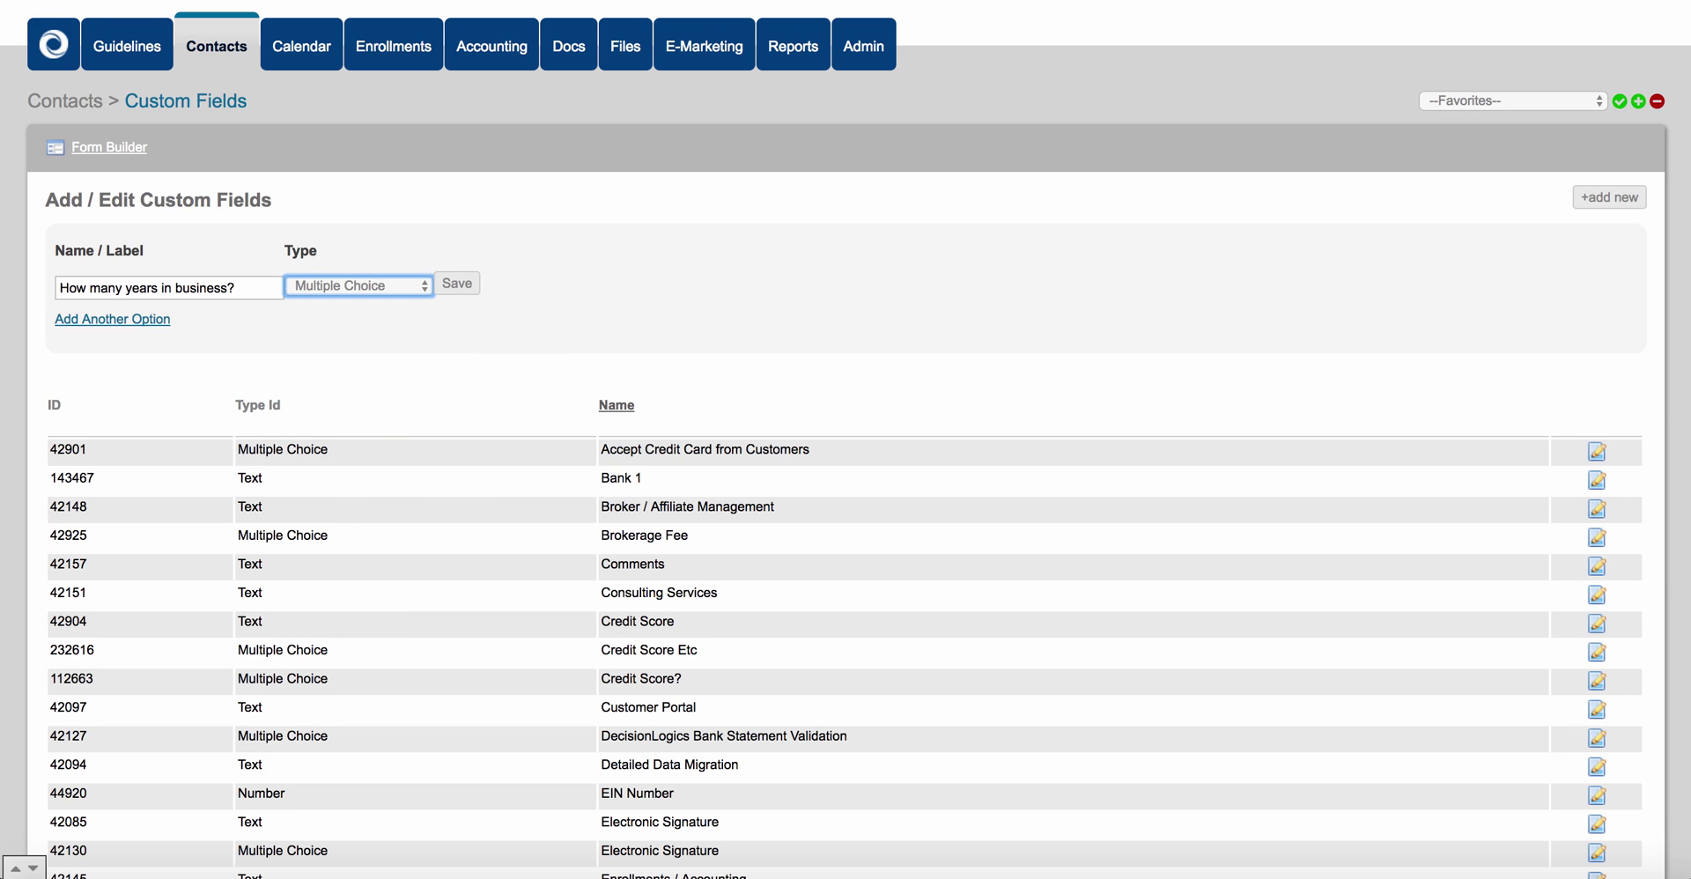
# Add six option rows to the multiple choice field and name the first two "1 year" and "2 years".
pyautogui.click(113, 320)
pyautogui.click(113, 320)
pyautogui.click(112, 320)
pyautogui.click(112, 320)
pyautogui.press('Return')
pyautogui.press('Return')
pyautogui.press('Tab')
pyautogui.write('1 year')
pyautogui.press('Tab')
pyautogui.write('2 years')
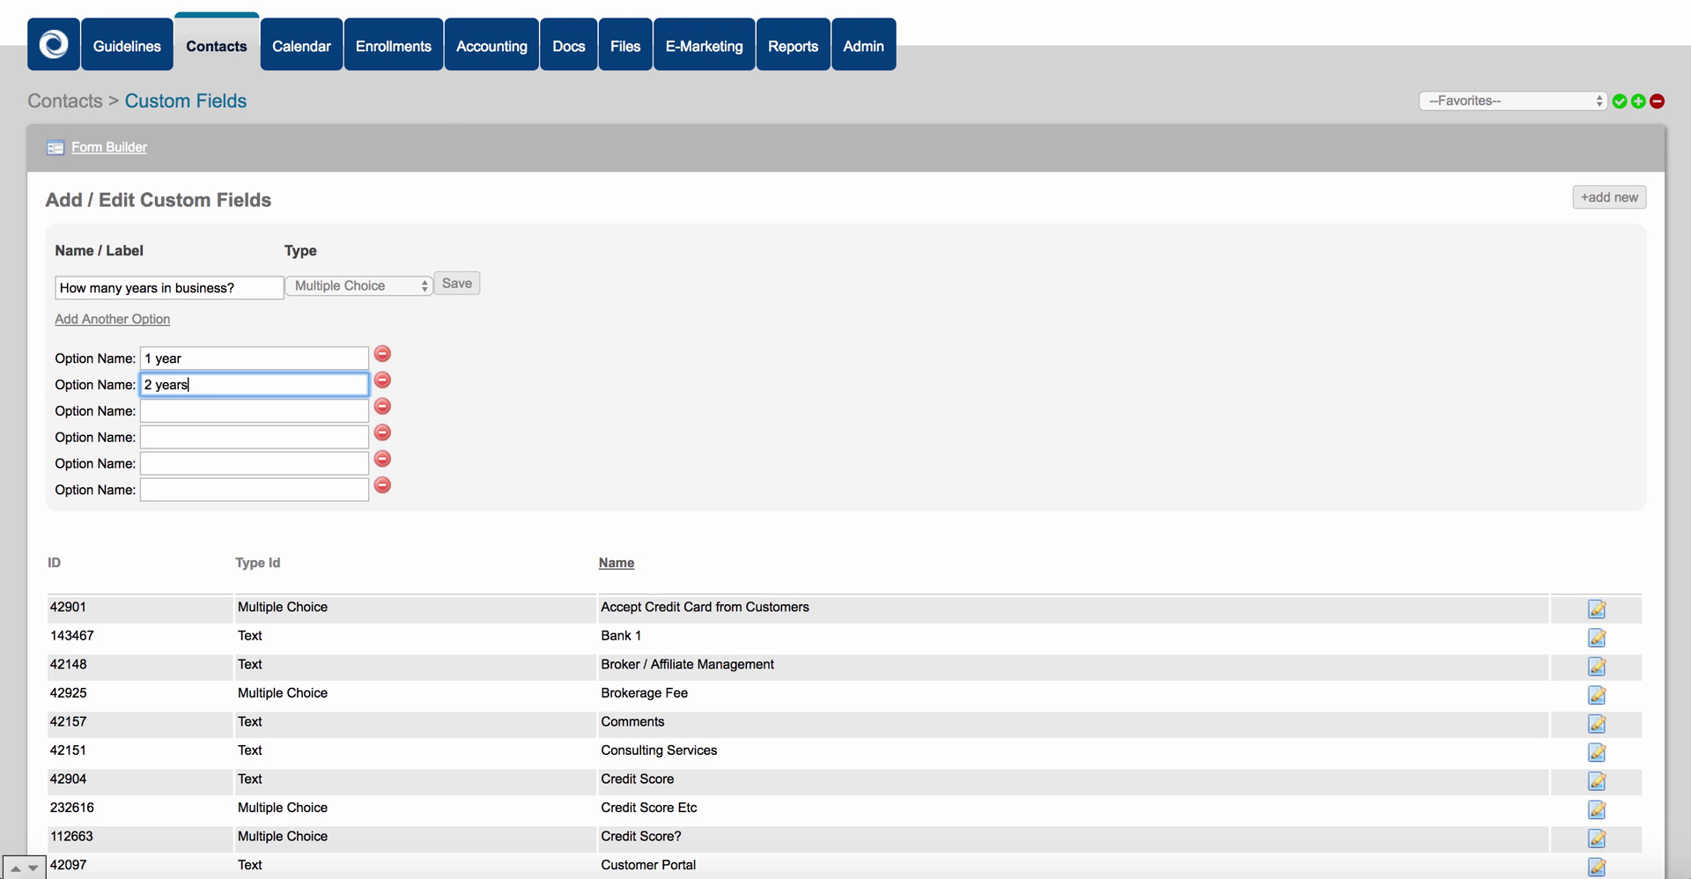
pyautogui.press('Tab')
# Examine the field types available for the new custom field, keeping Multiple Choice selected.
pyautogui.click(359, 286)
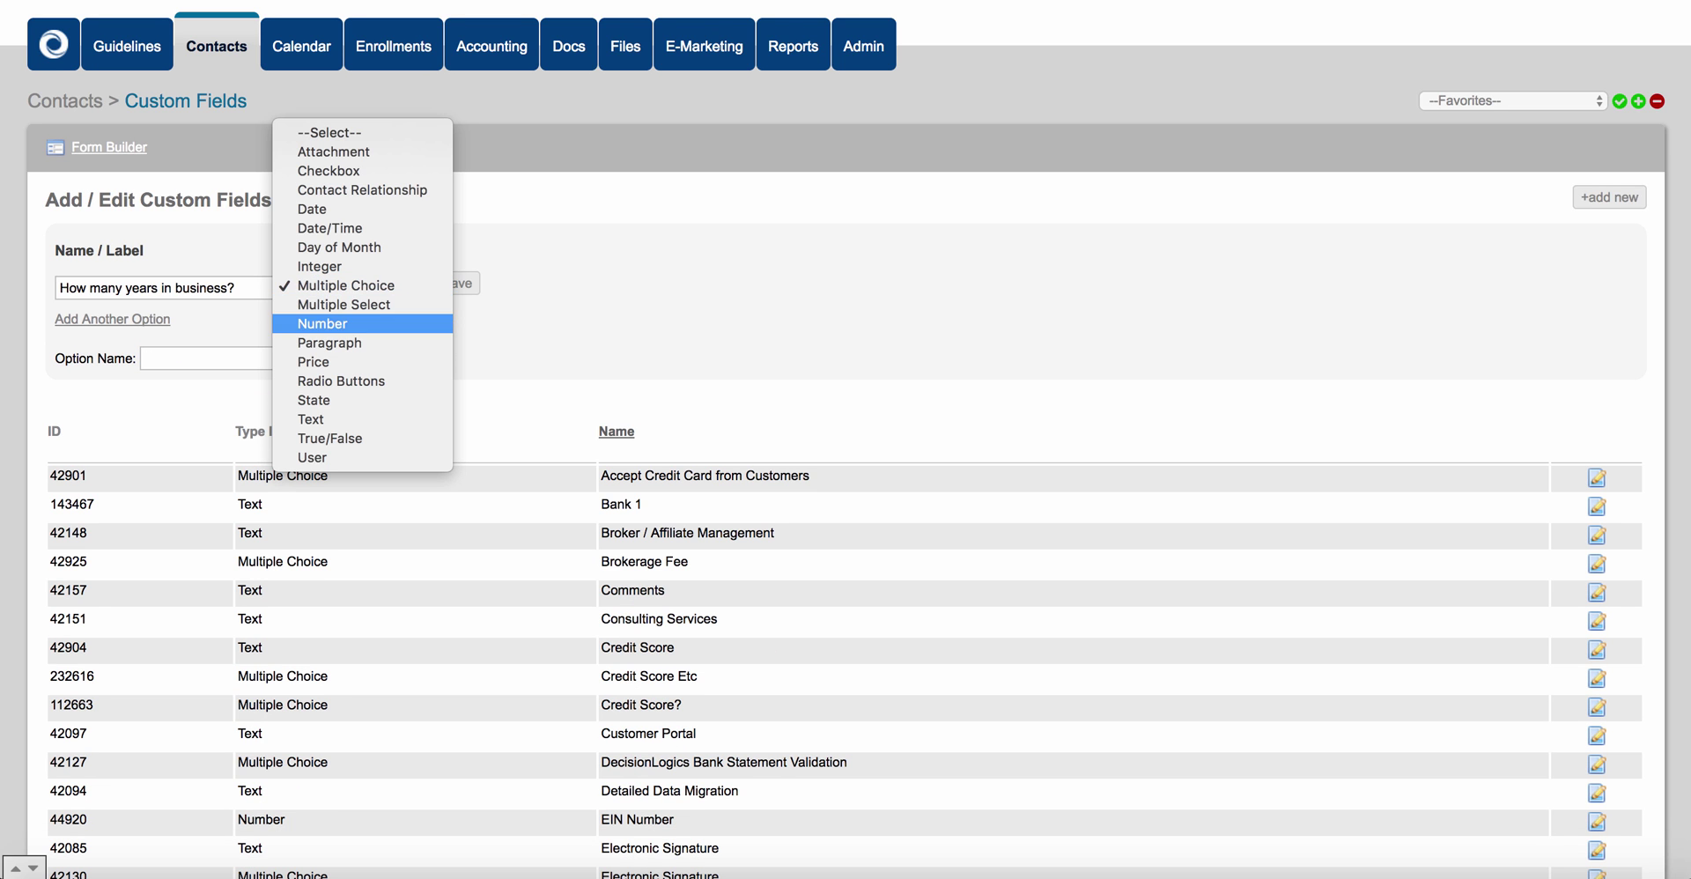
pyautogui.press('Up')
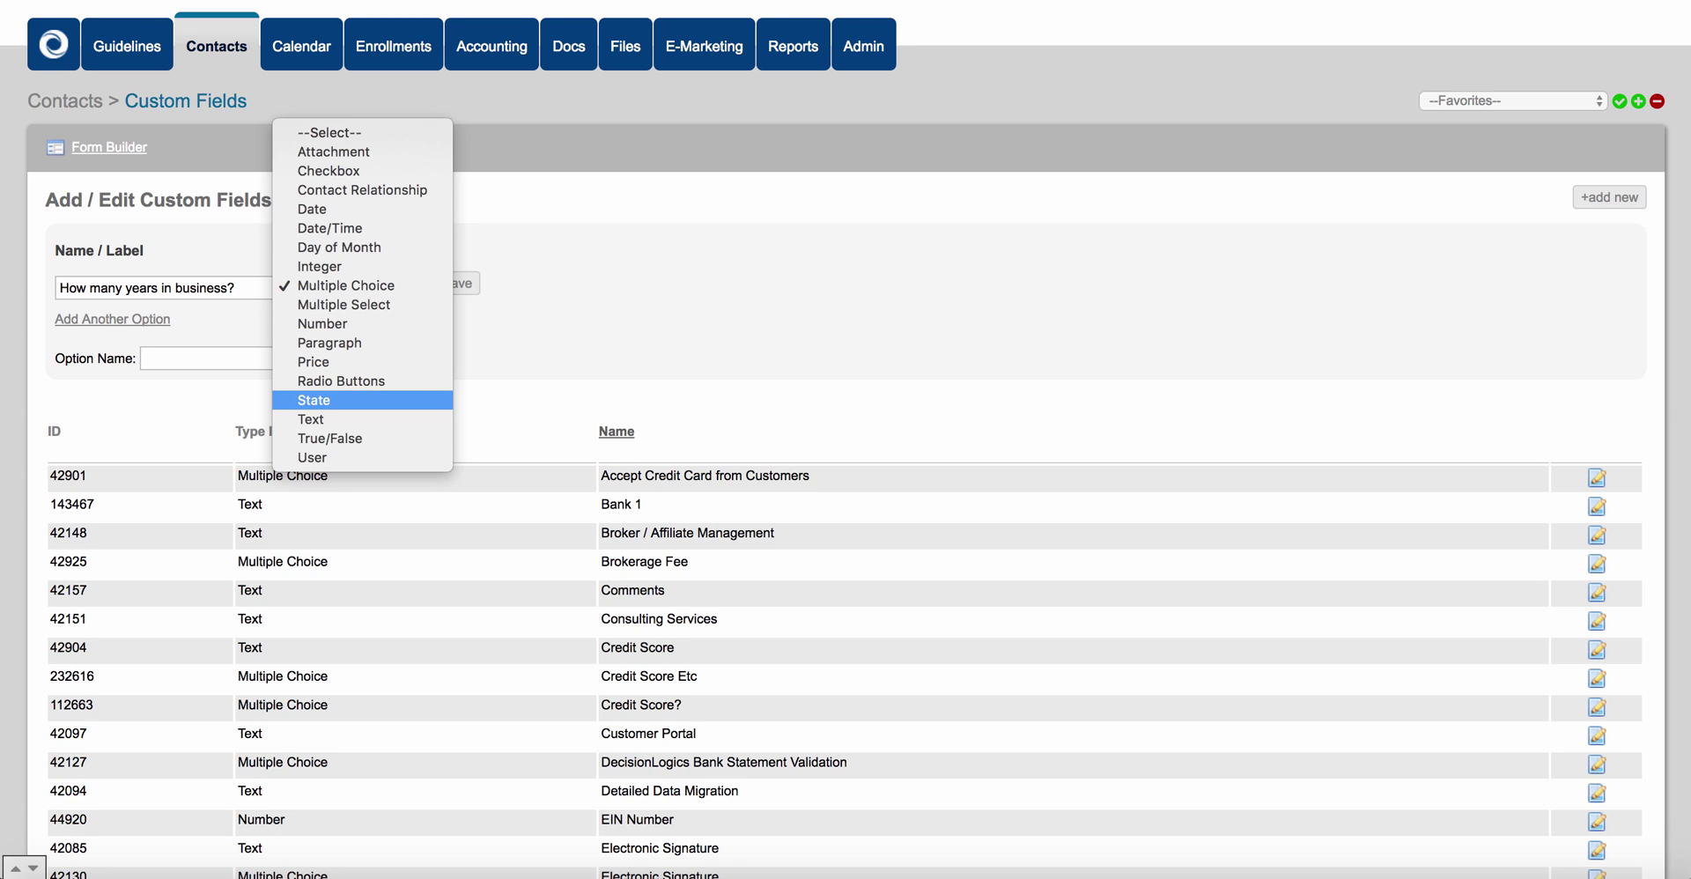
pyautogui.press('Down')
pyautogui.press('Up')
pyautogui.press('Up')
pyautogui.press('Up')
pyautogui.press('Up')
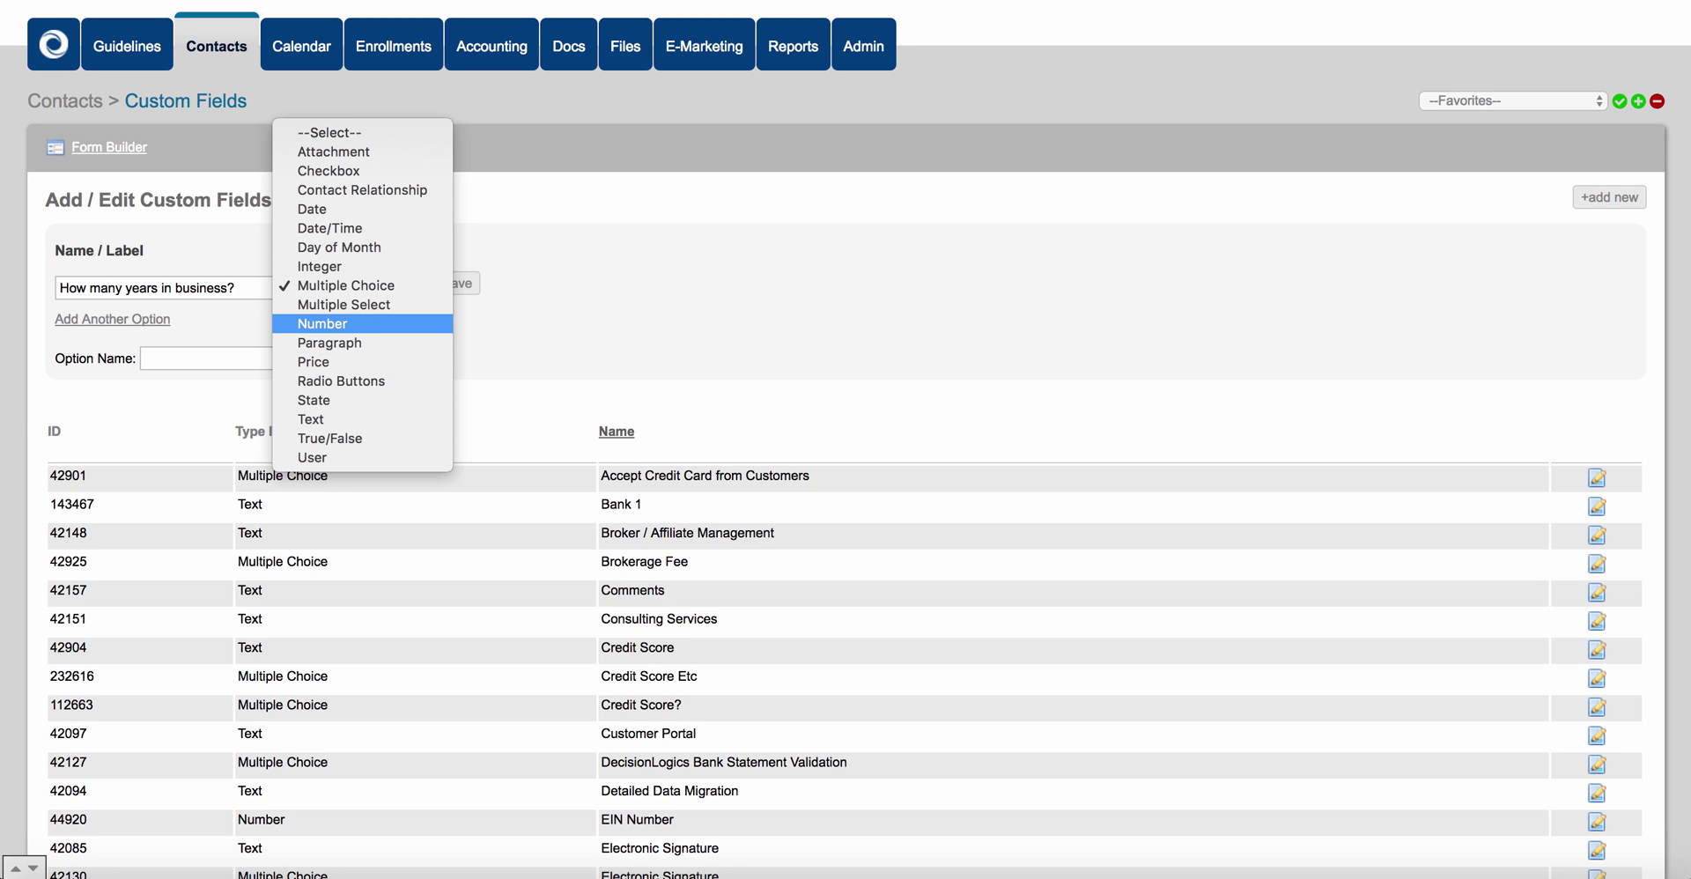
pyautogui.press('Up')
pyautogui.press('Up')
pyautogui.press('Up')
pyautogui.press('Up')
pyautogui.press('Up')
pyautogui.press('Up')
pyautogui.press('Up')
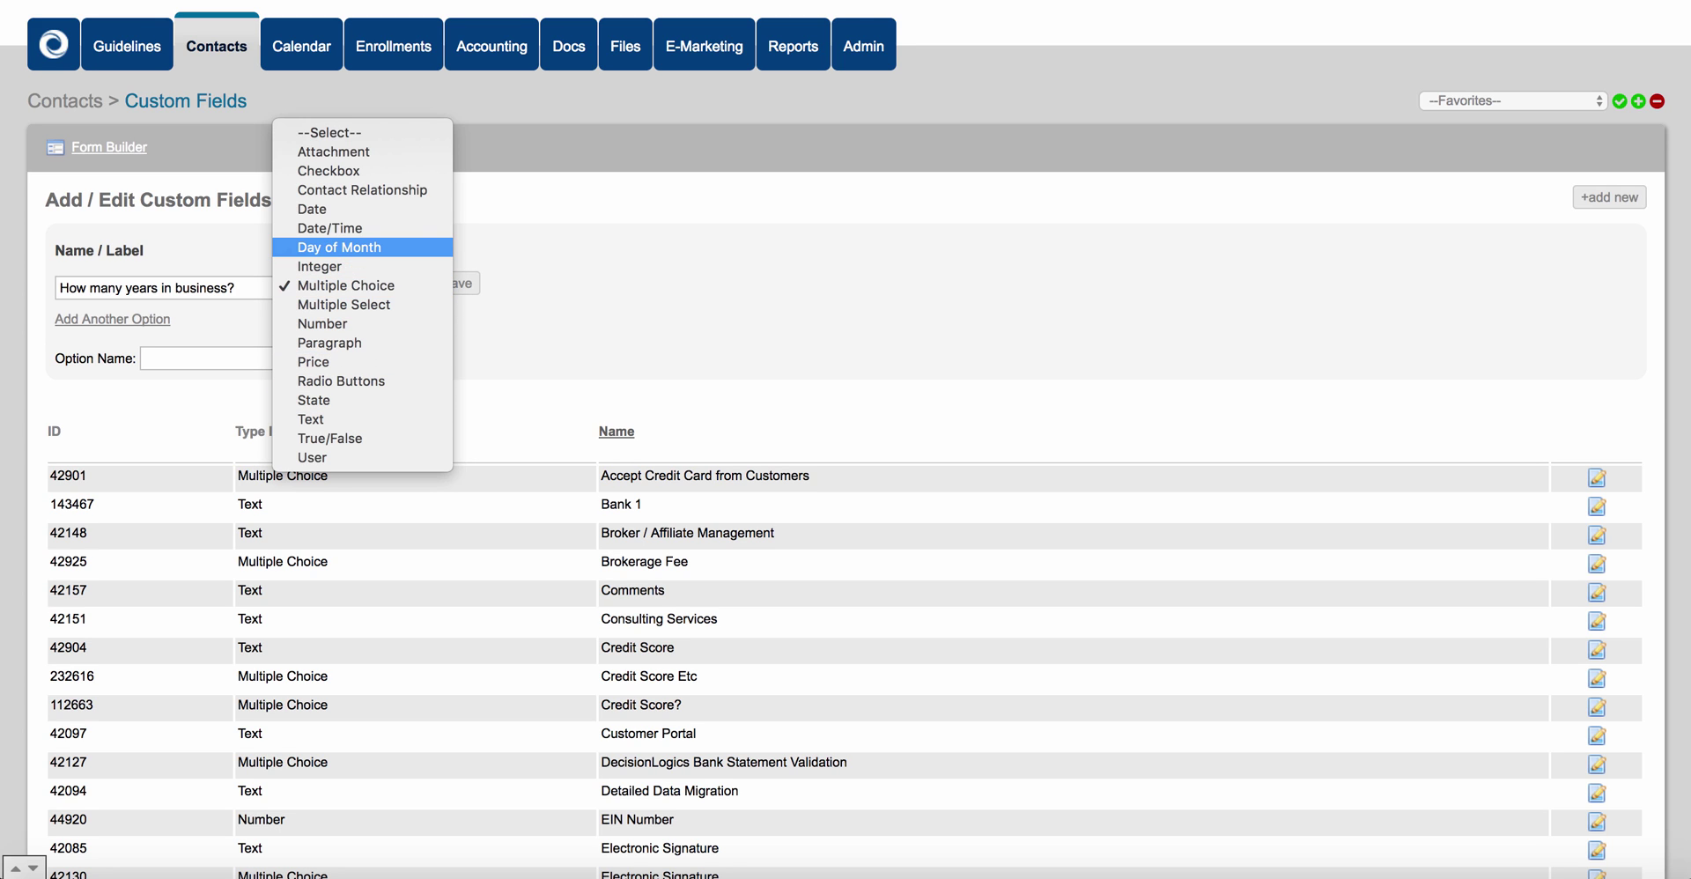
pyautogui.press('Escape')
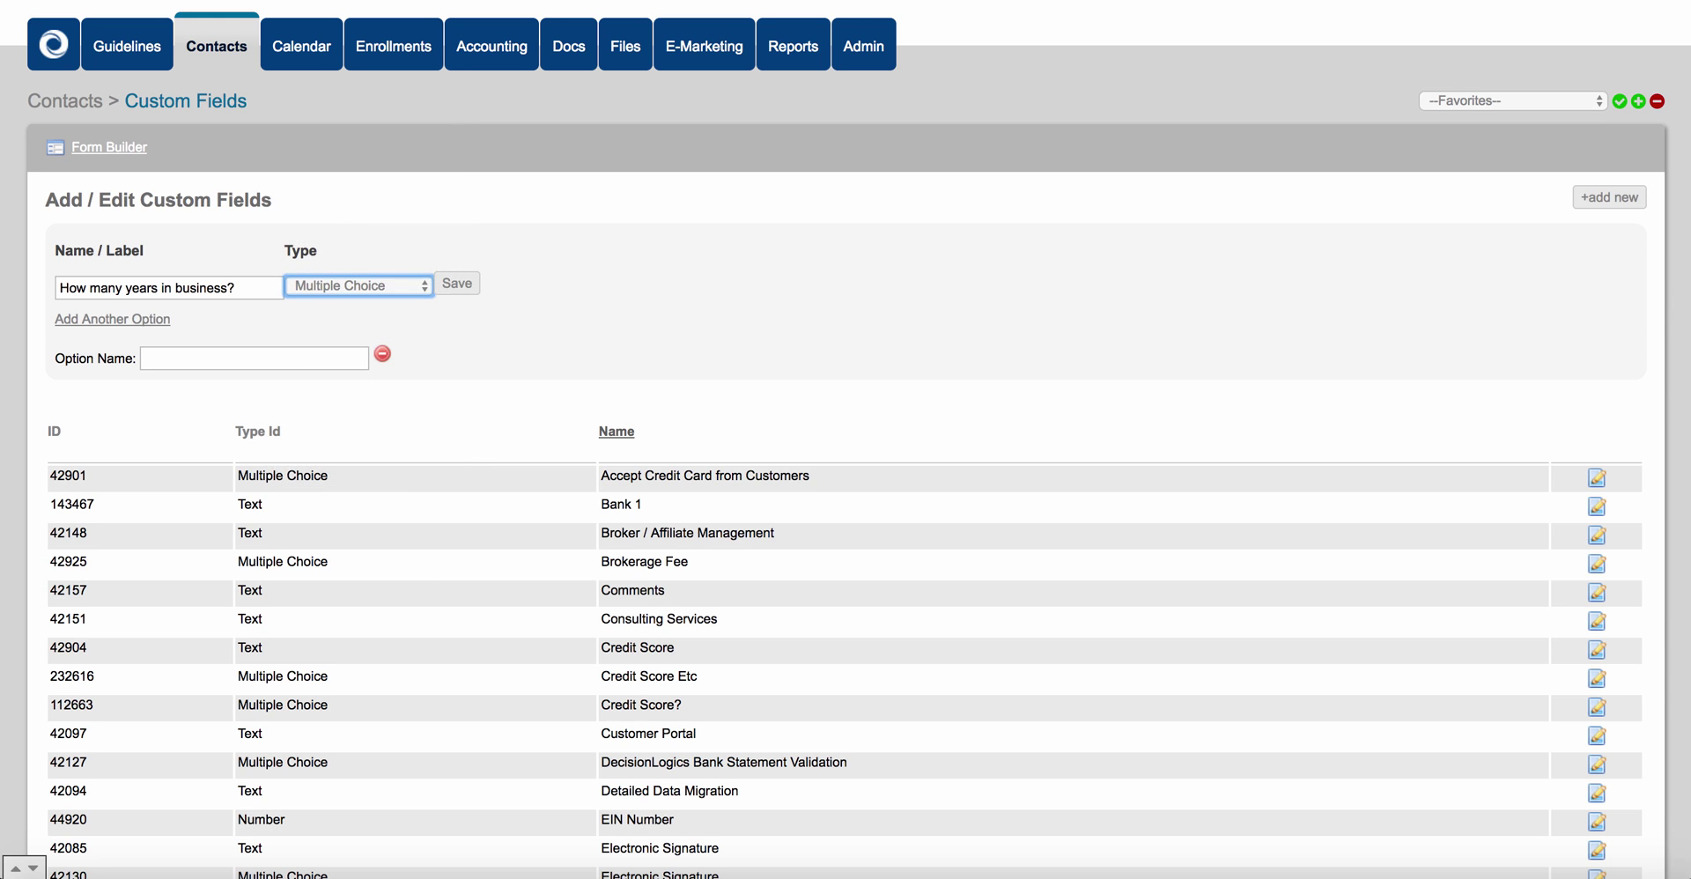
pyautogui.scroll(-2, 846, 440)
pyautogui.scroll(3, 846, 440)
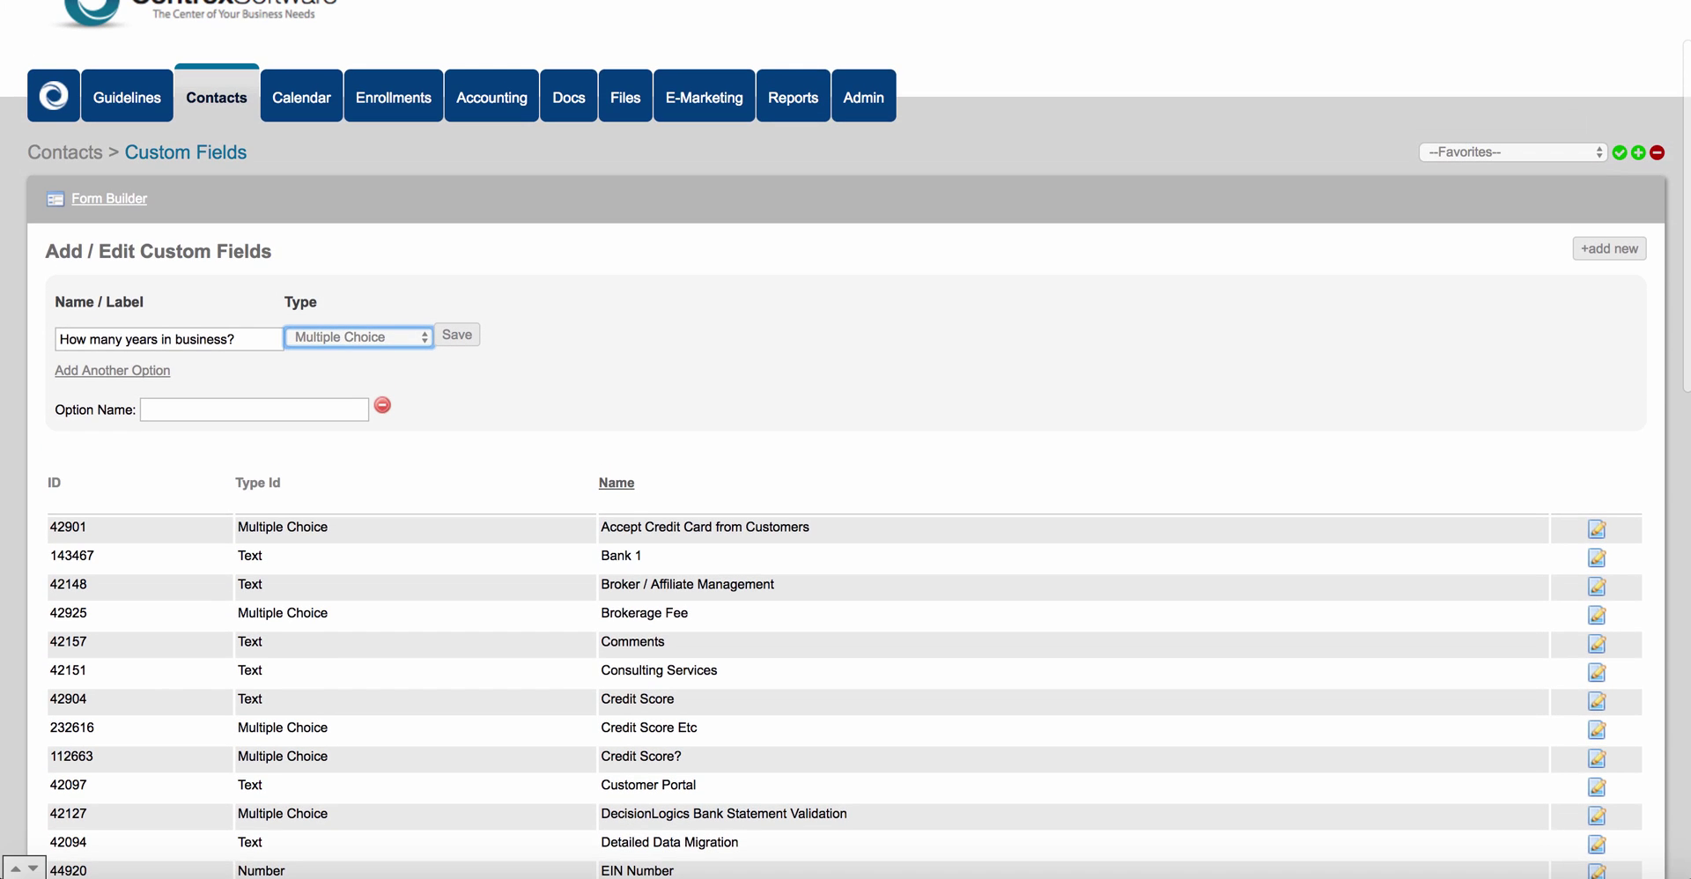
pyautogui.scroll(2, 845, 440)
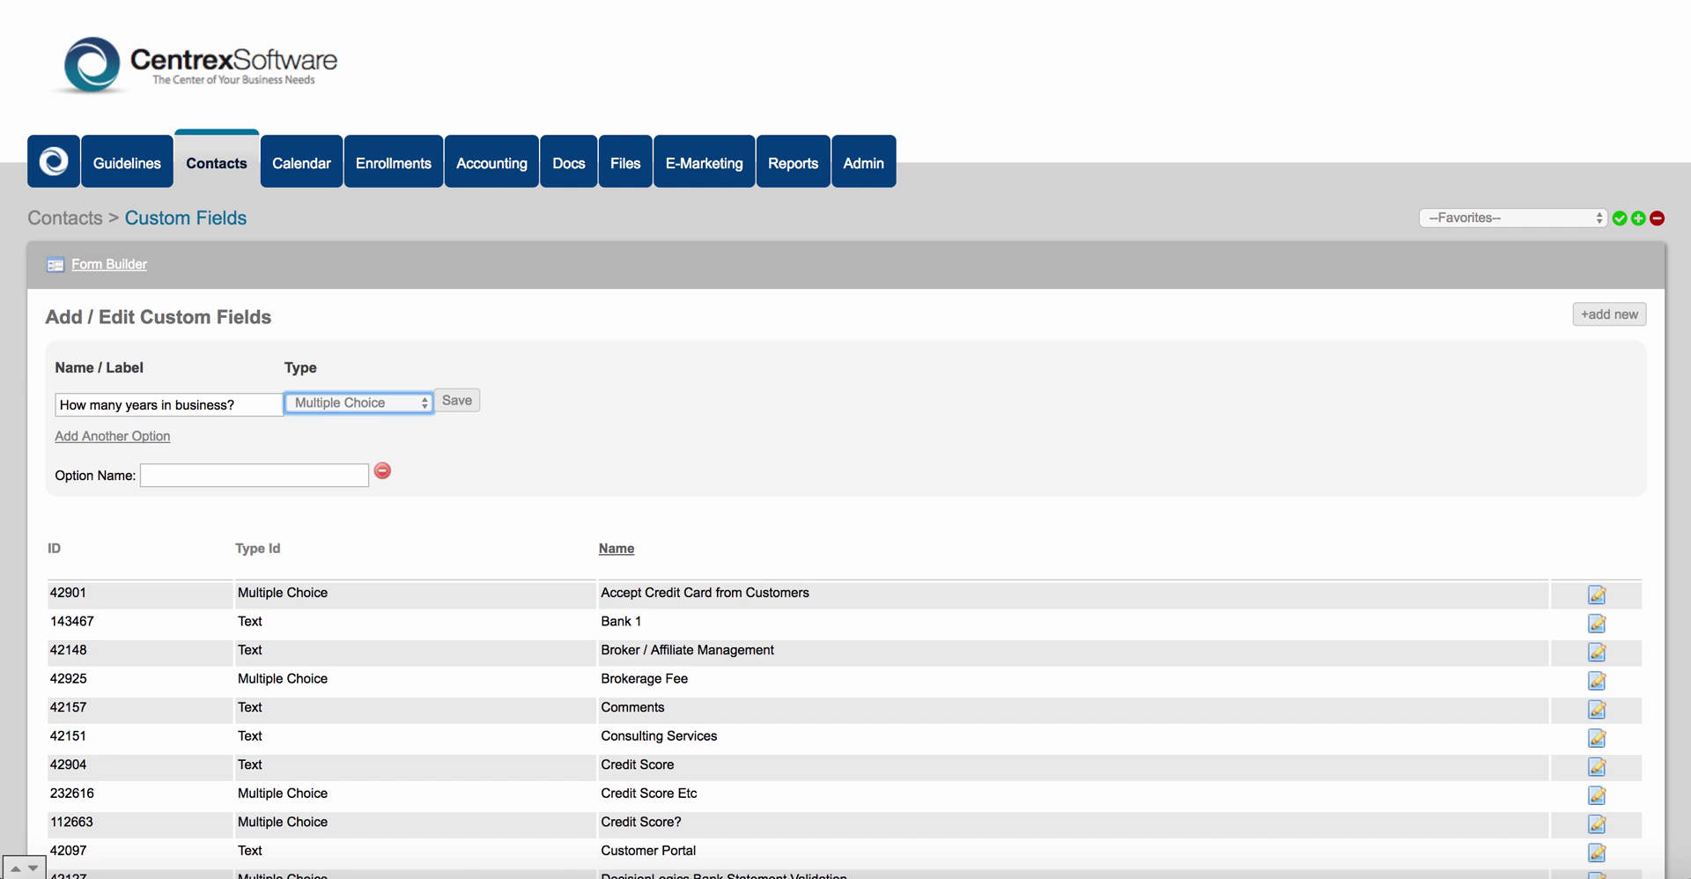
# Open a new contact with the New Intake Form and view its Contact Information and Business Information sections.
pyautogui.click(216, 163)
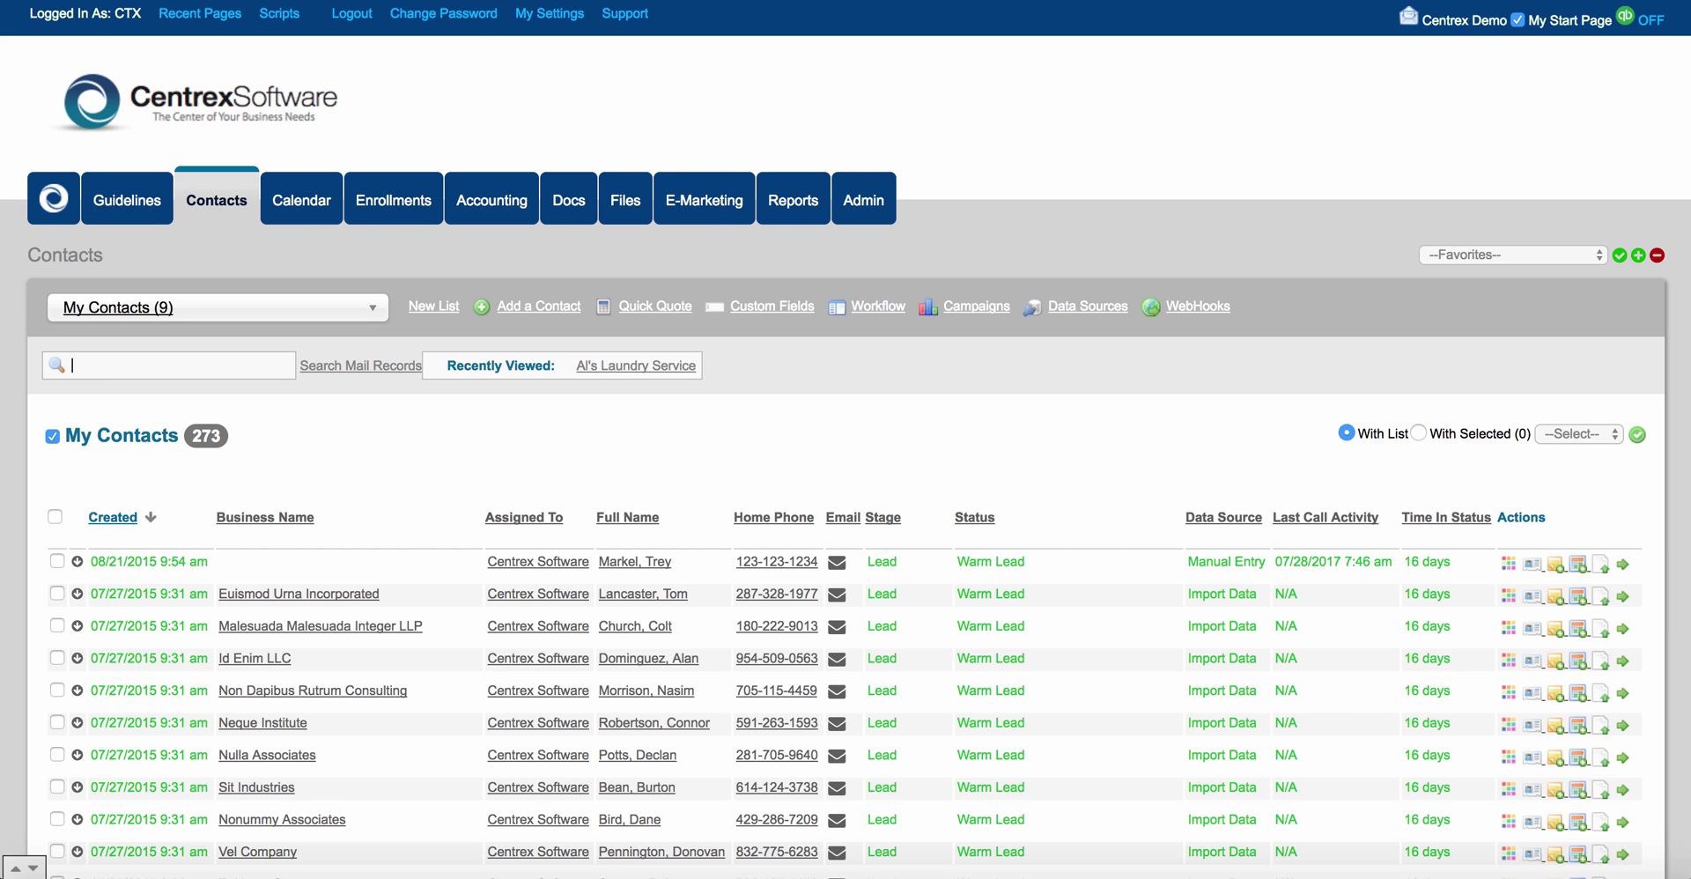
pyautogui.click(538, 306)
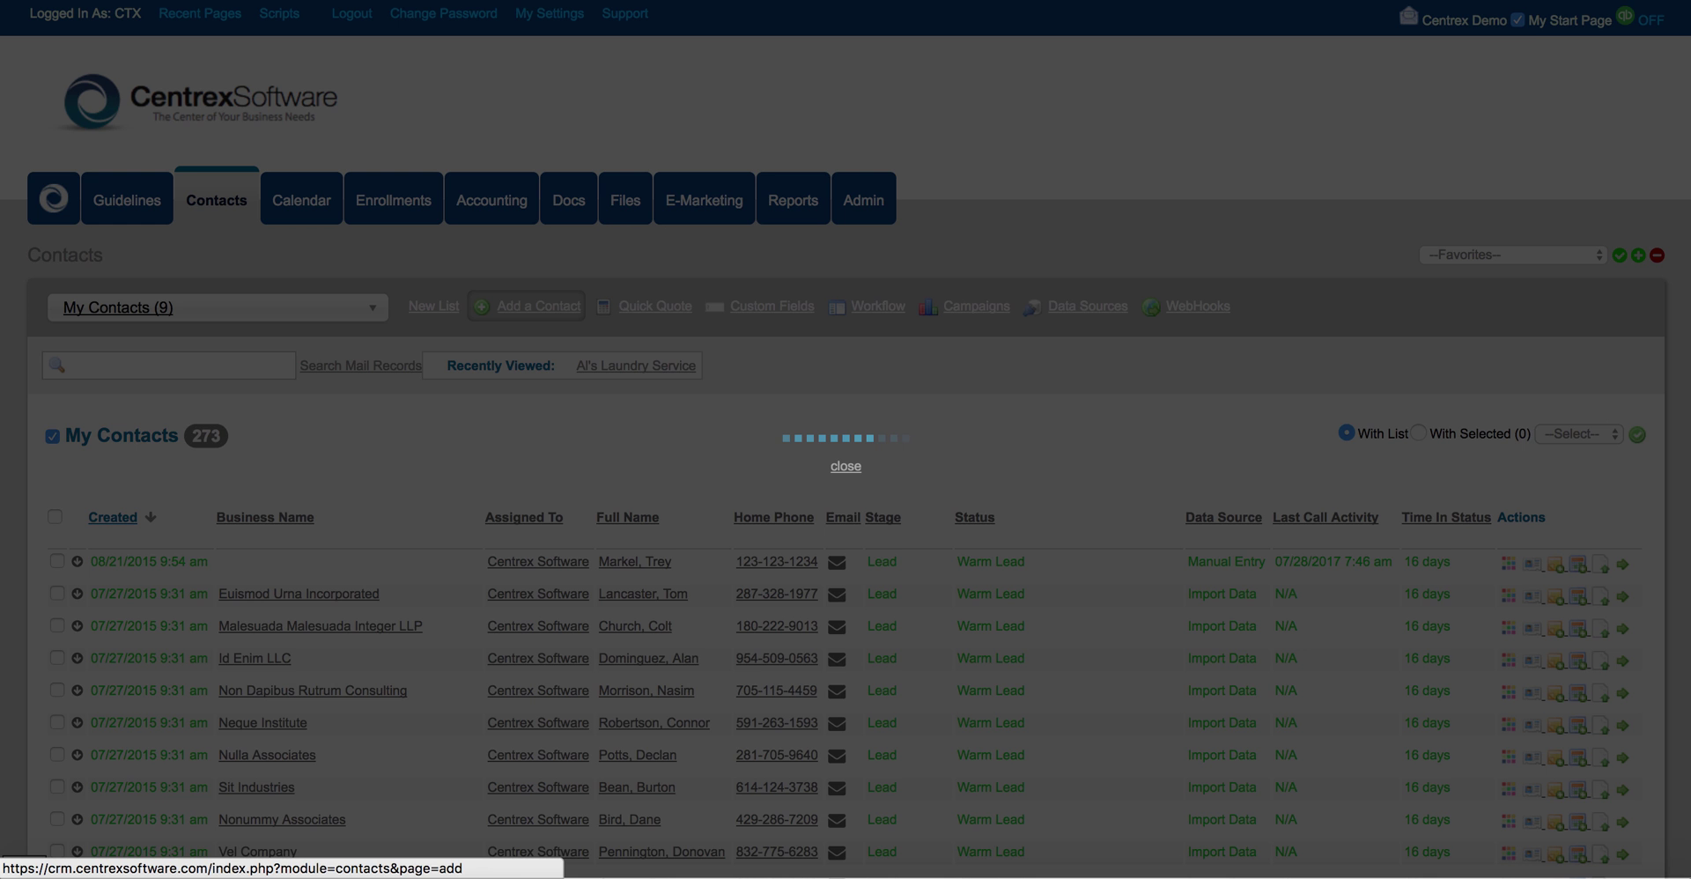
pyautogui.scroll(-2, 845, 493)
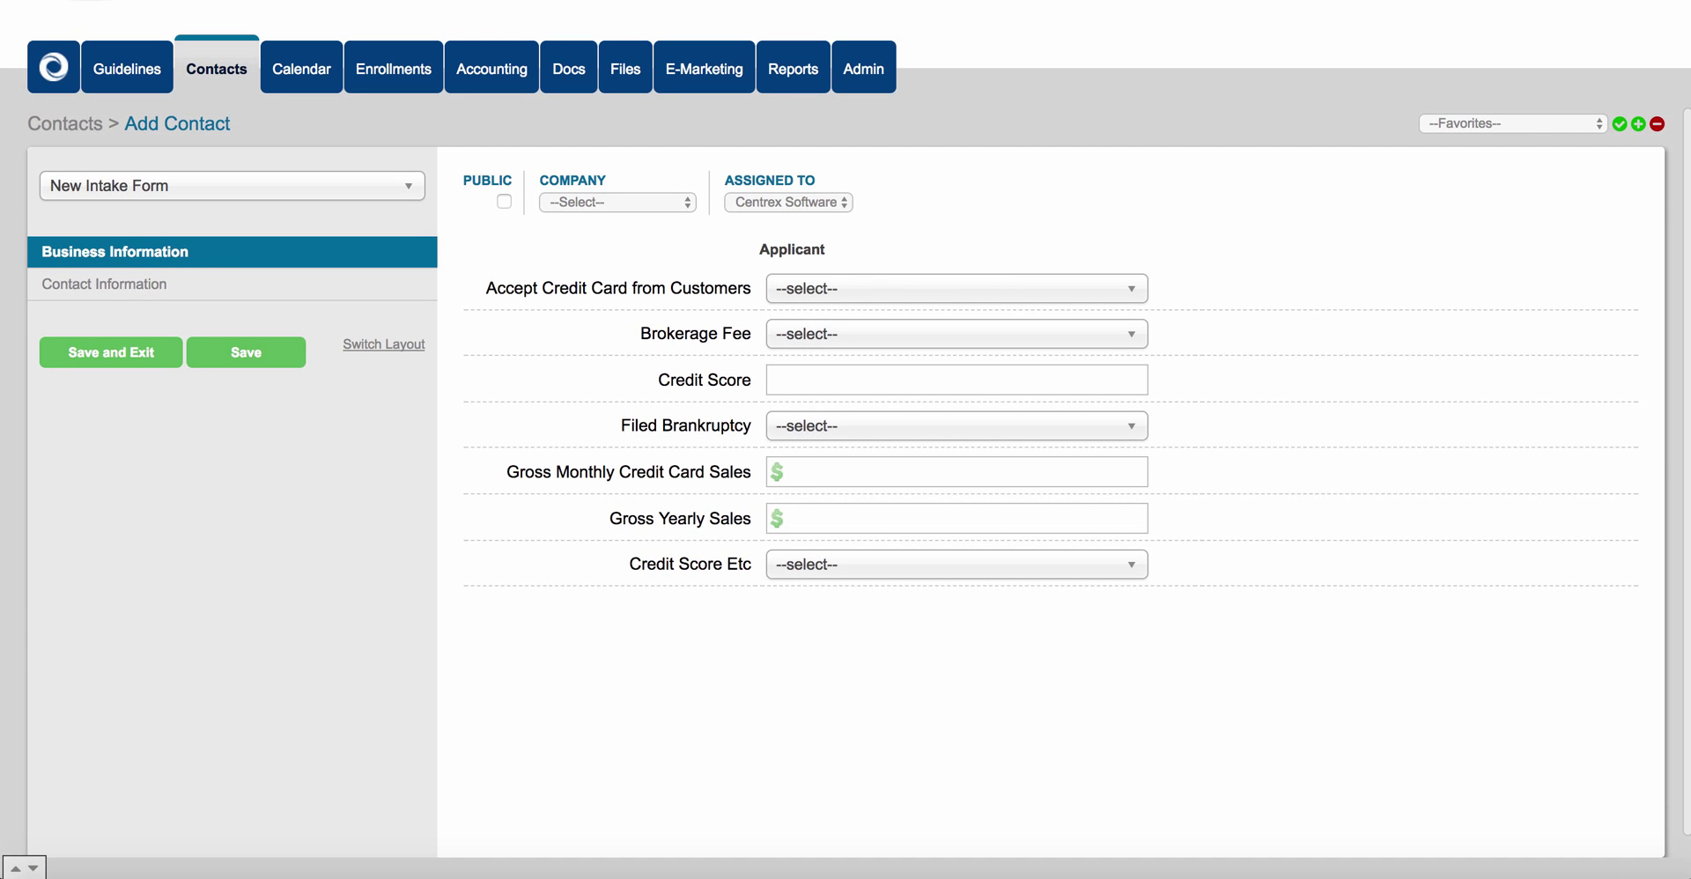
pyautogui.click(232, 185)
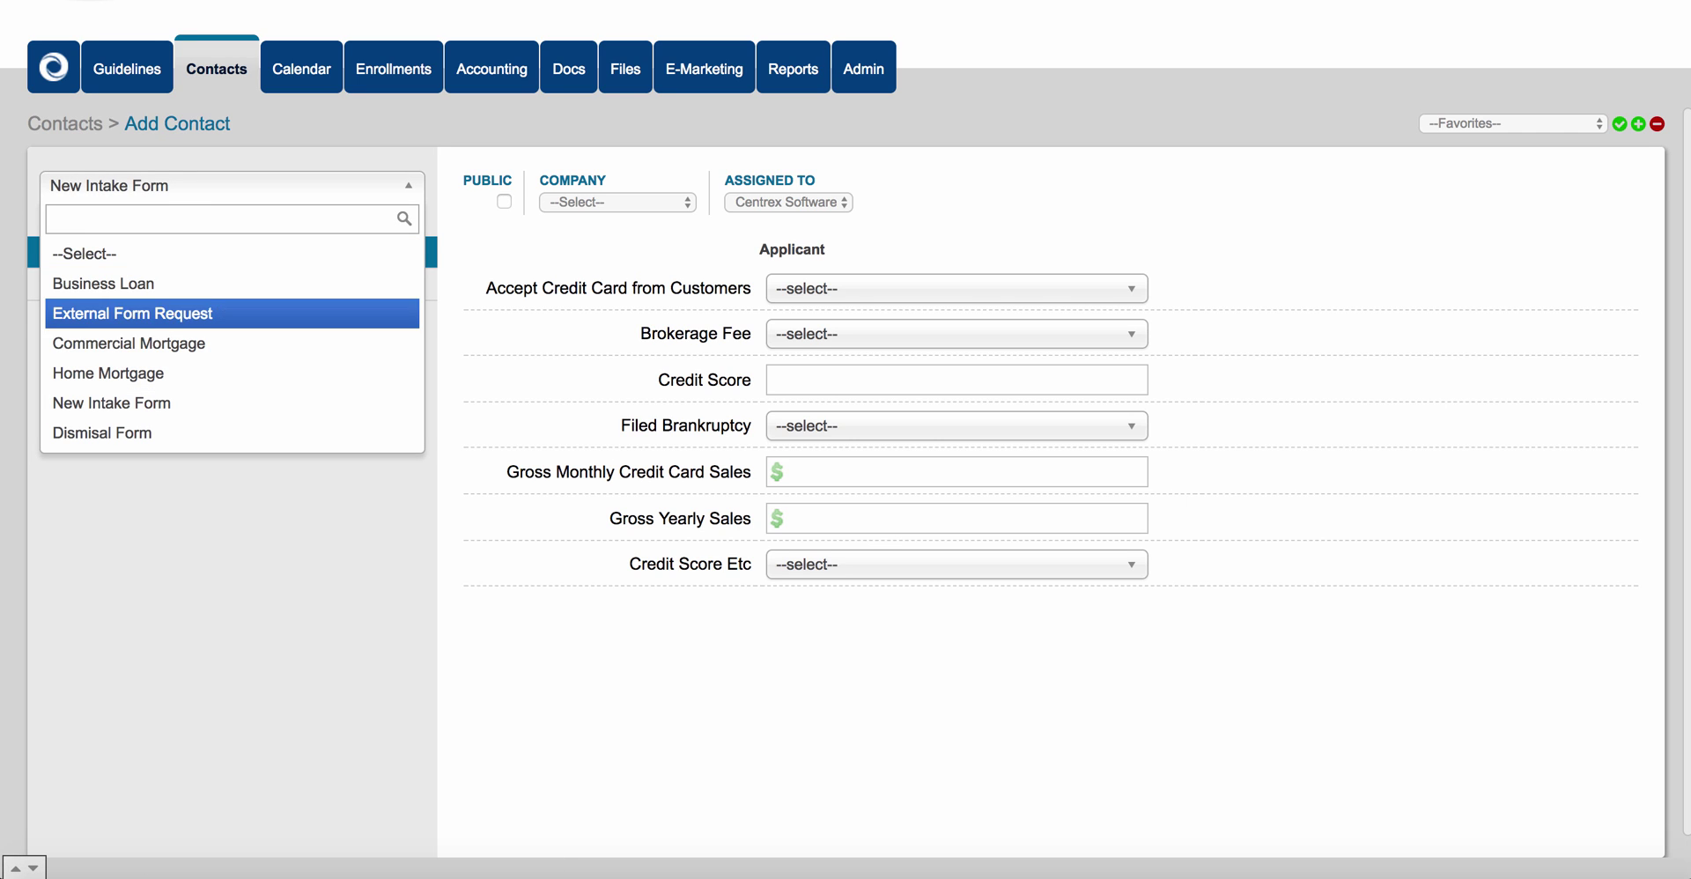
pyautogui.click(176, 403)
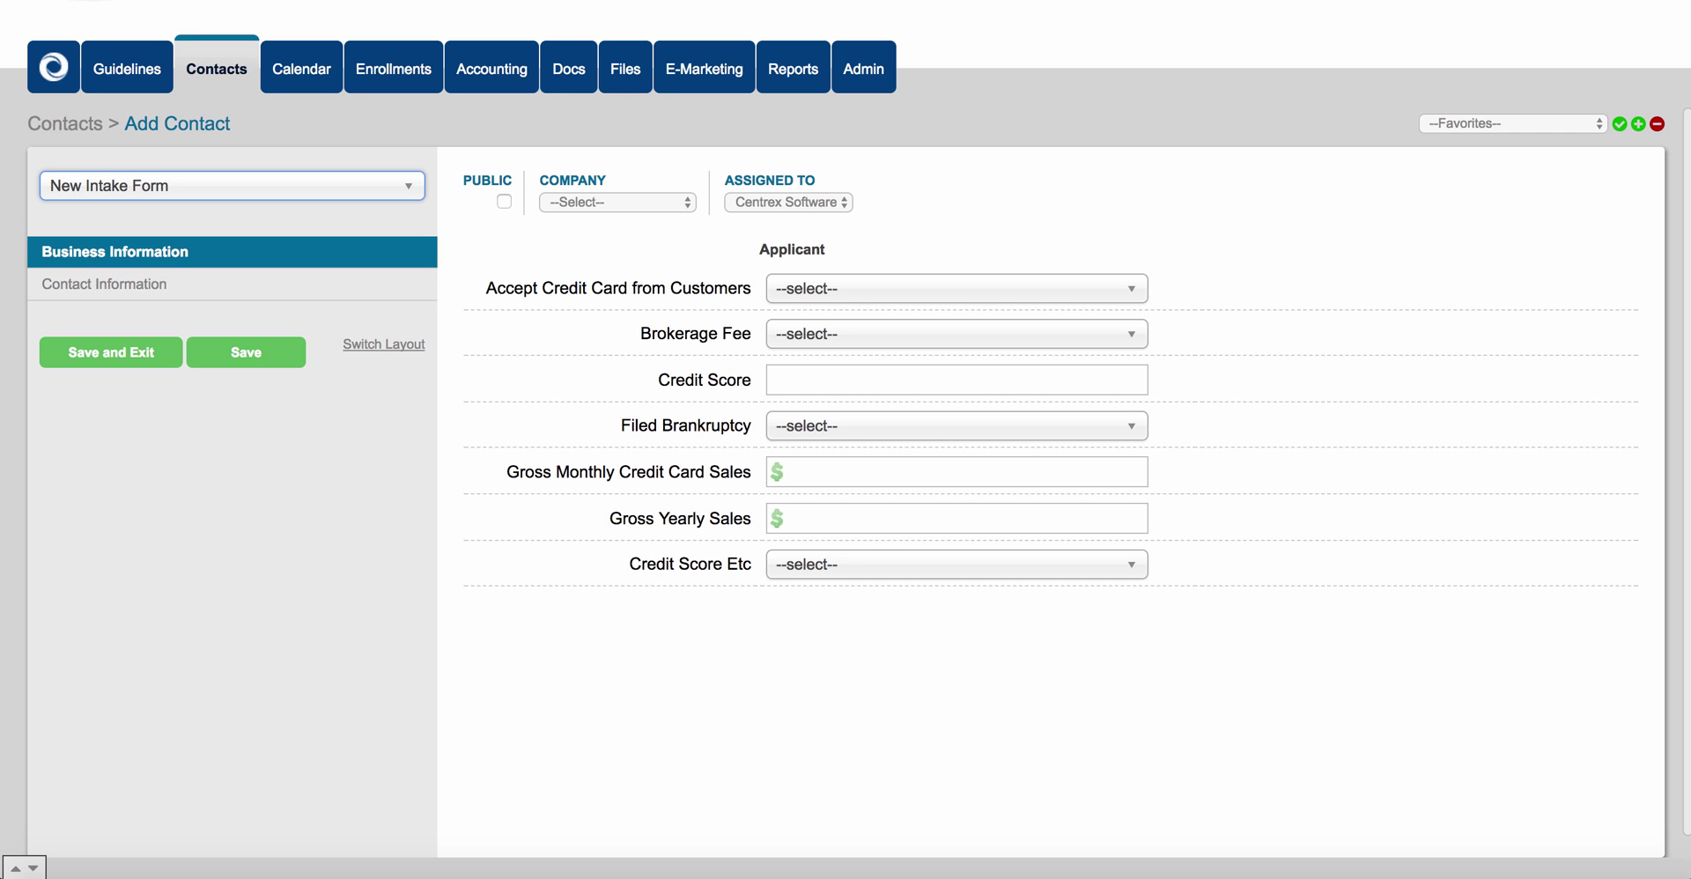
pyautogui.click(104, 284)
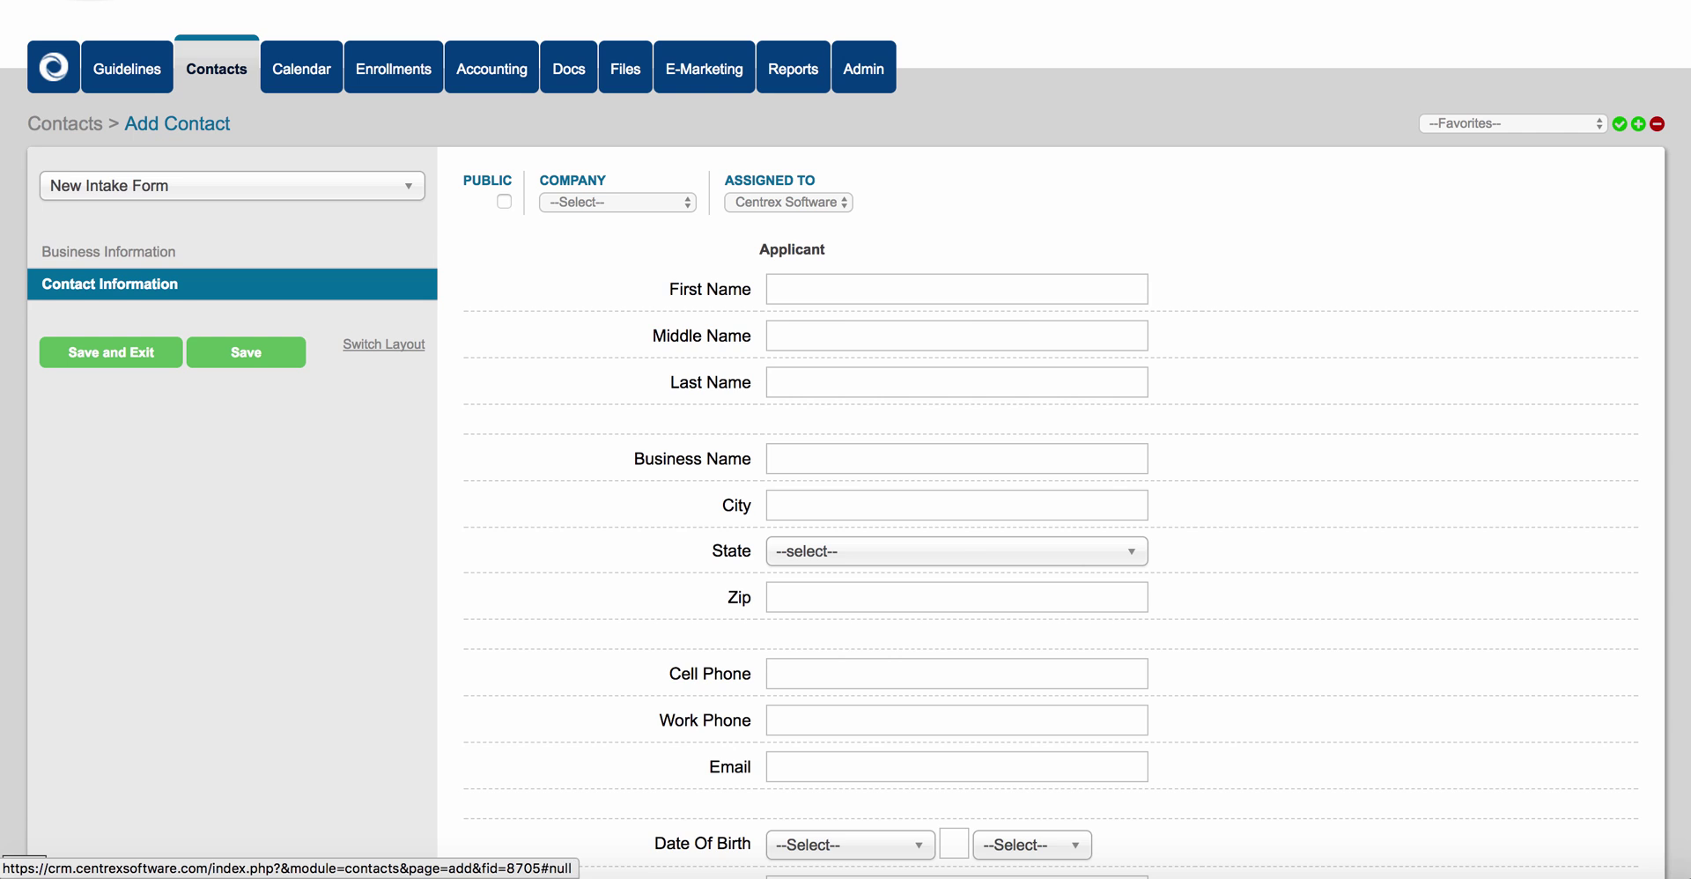
pyautogui.click(114, 252)
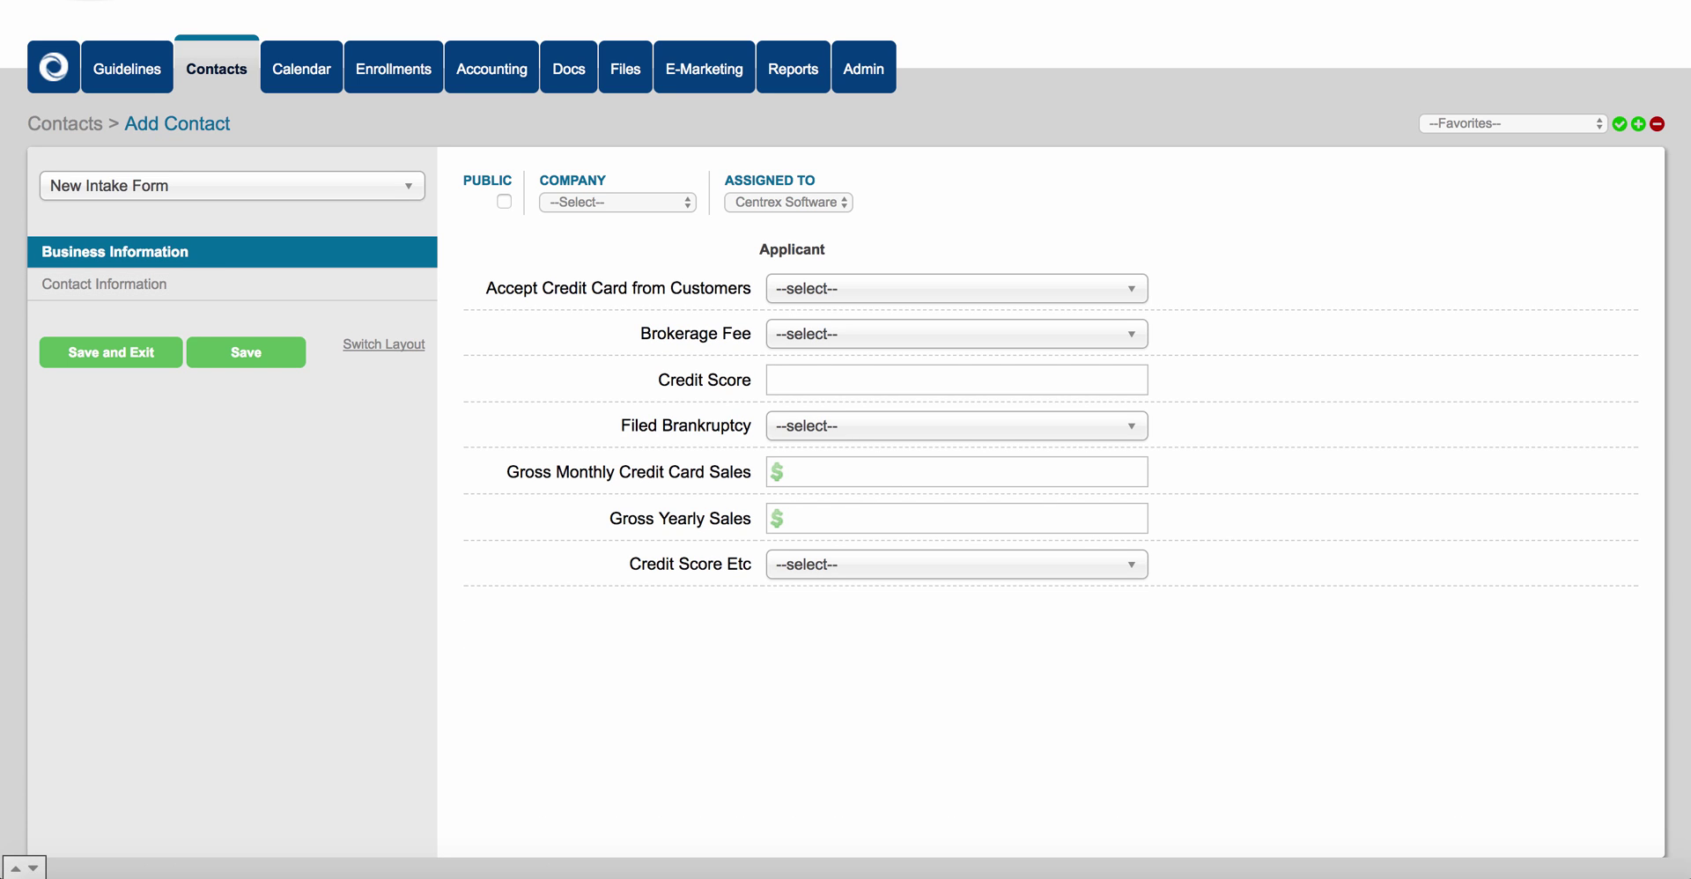
# Return to the contacts' Custom Fields page and open the Form Builder.
pyautogui.click(216, 69)
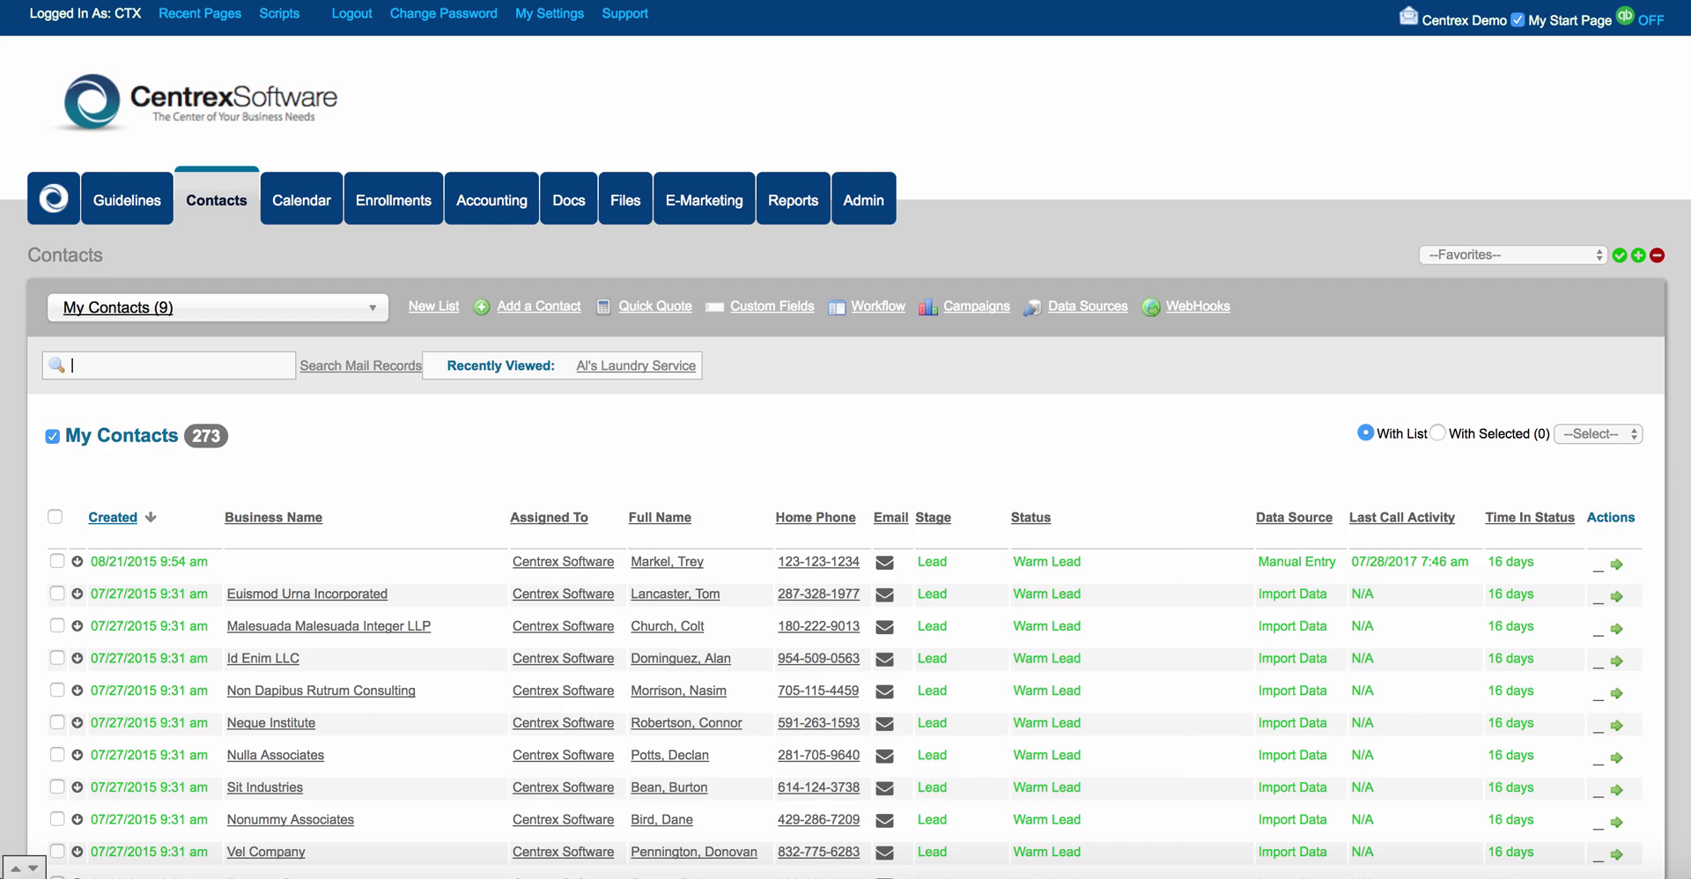
pyautogui.click(772, 305)
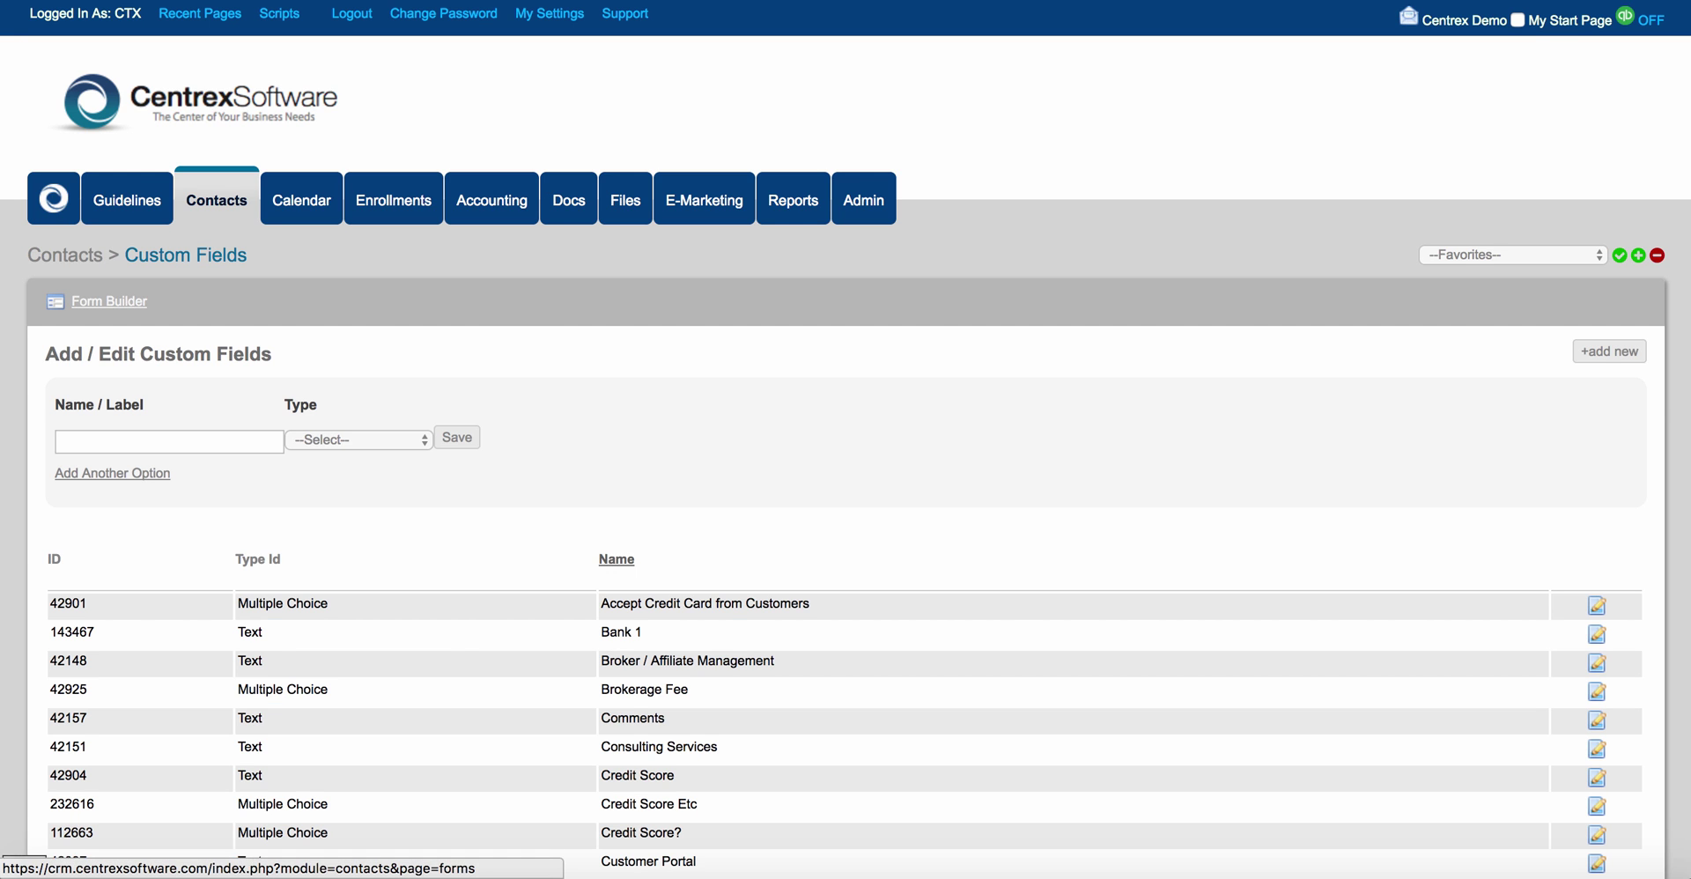
pyautogui.click(109, 301)
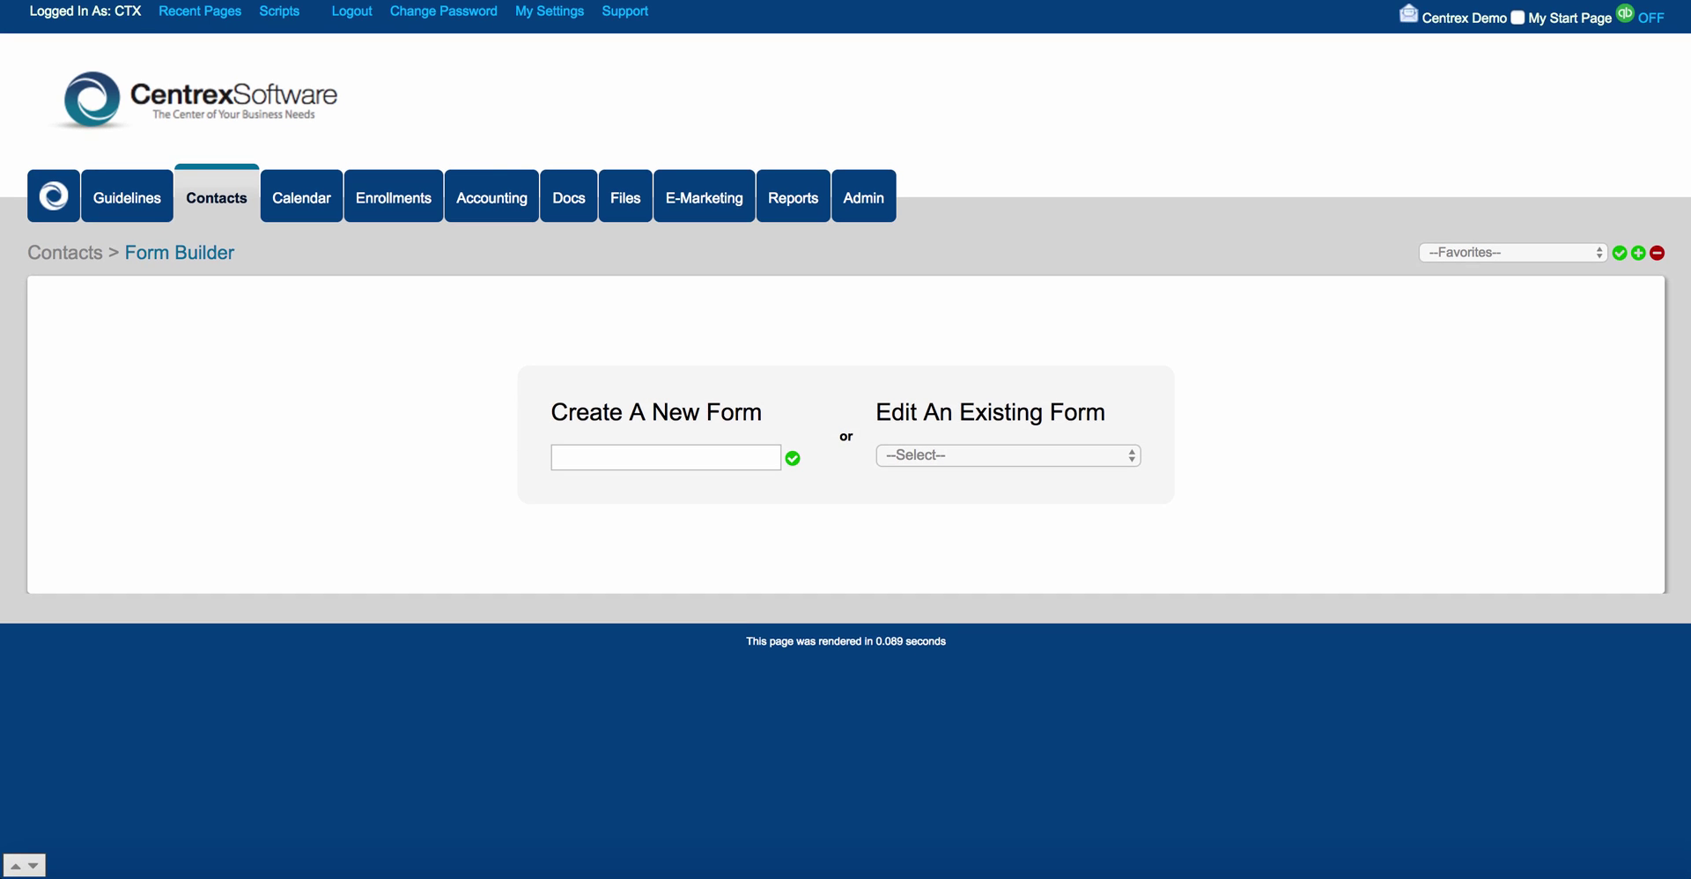
# Review the existing forms available for editing in the Form Builder, without choosing one.
pyautogui.click(1007, 458)
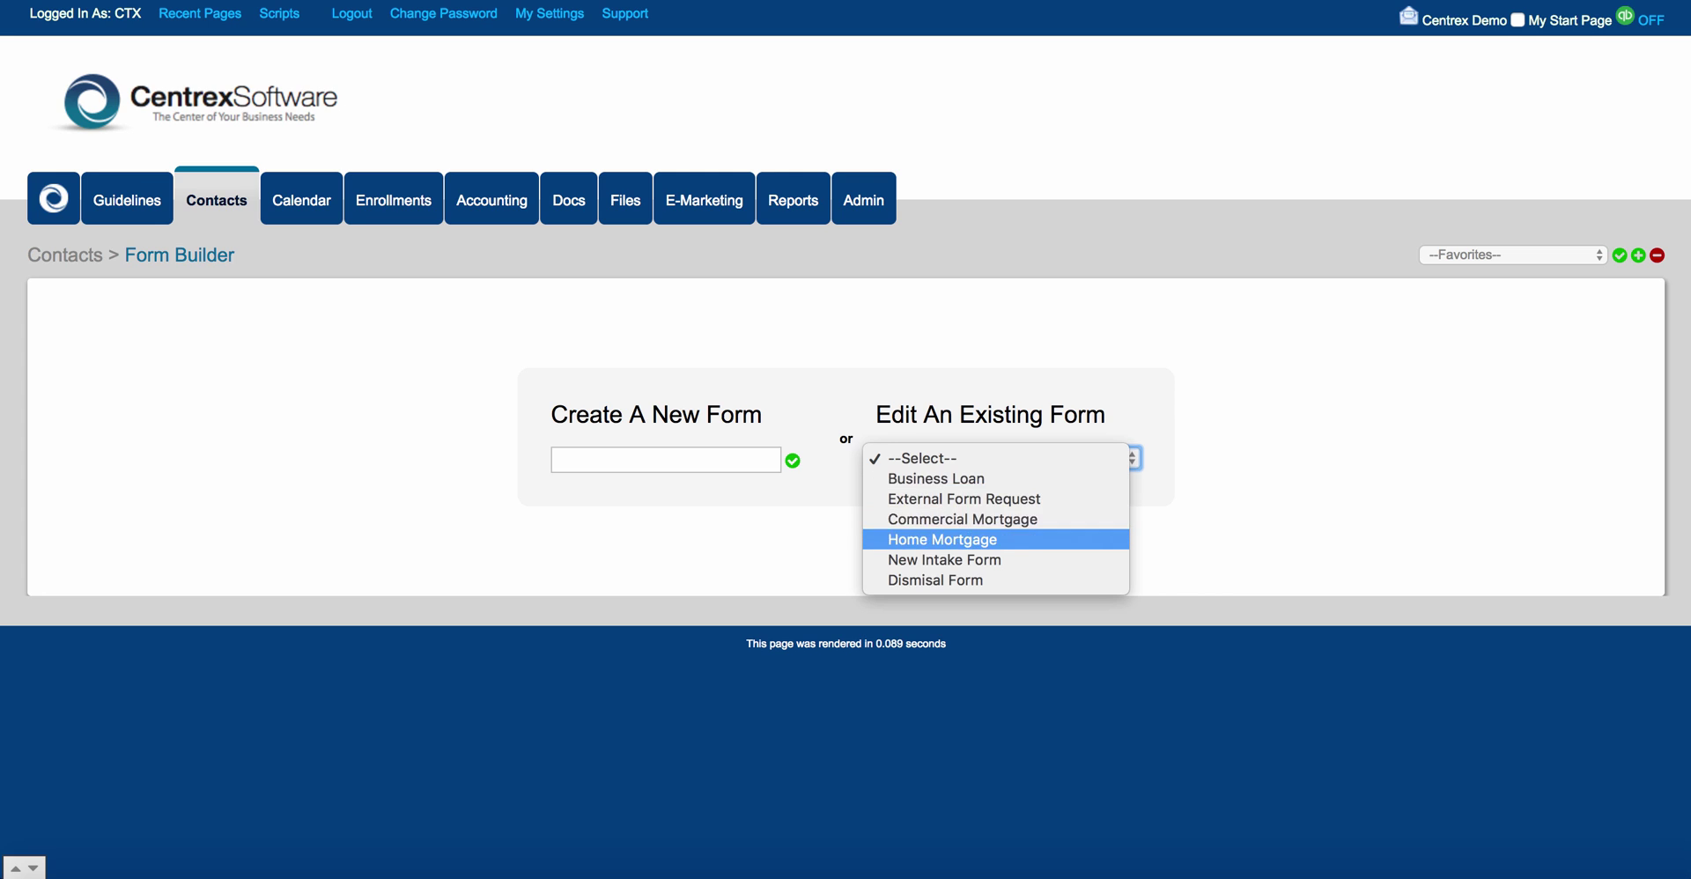
pyautogui.press('Escape')
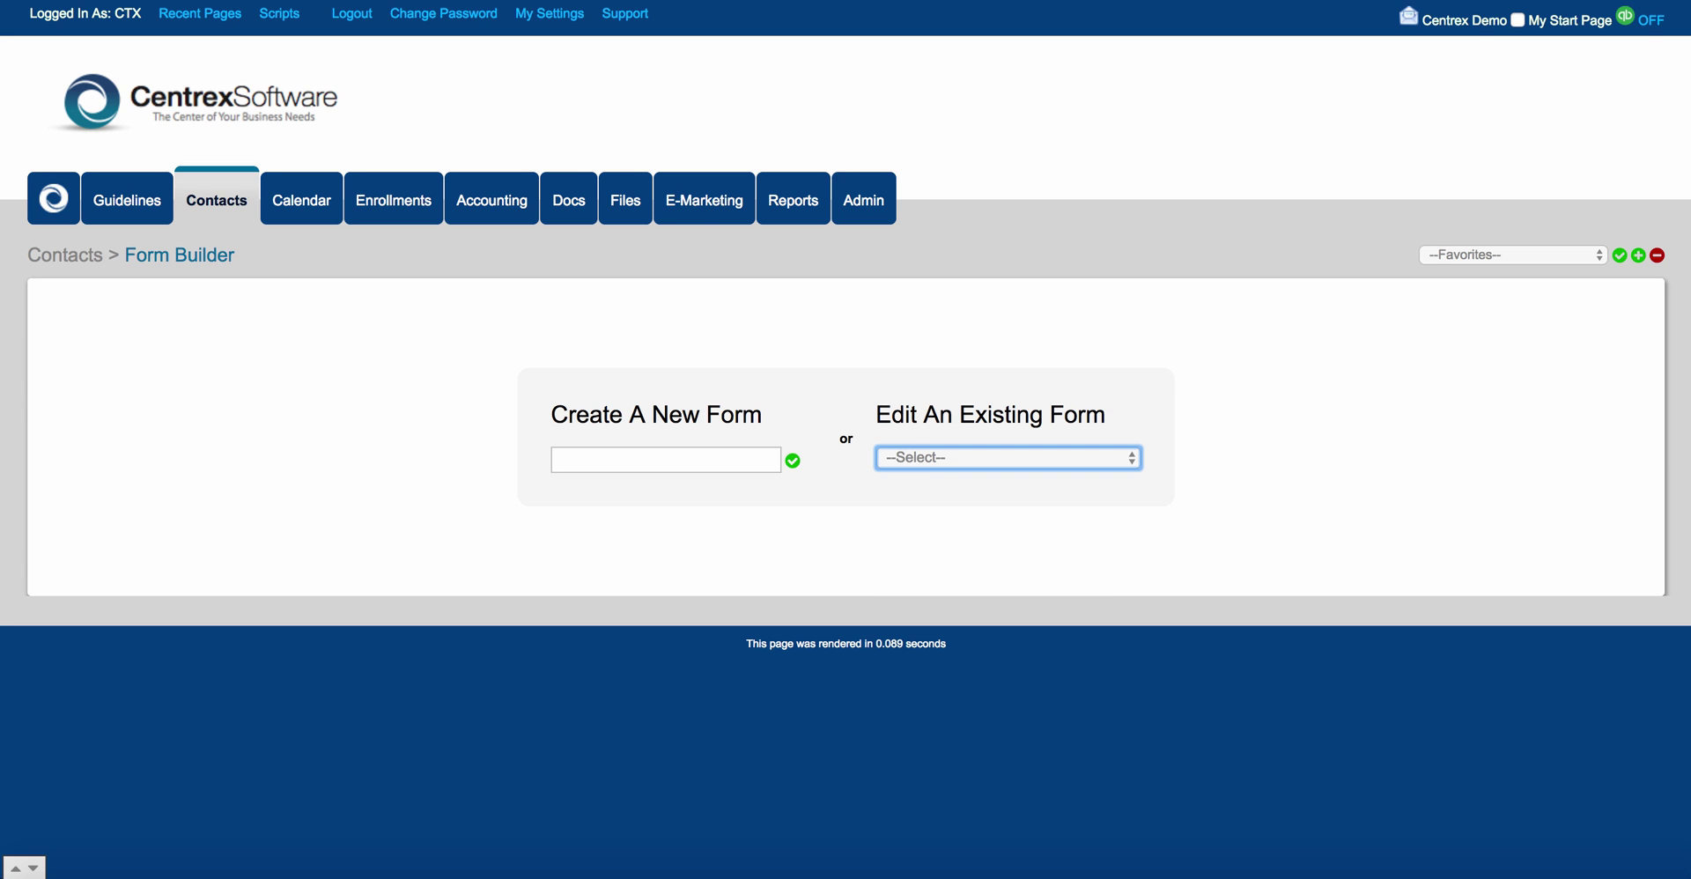
pyautogui.click(1007, 458)
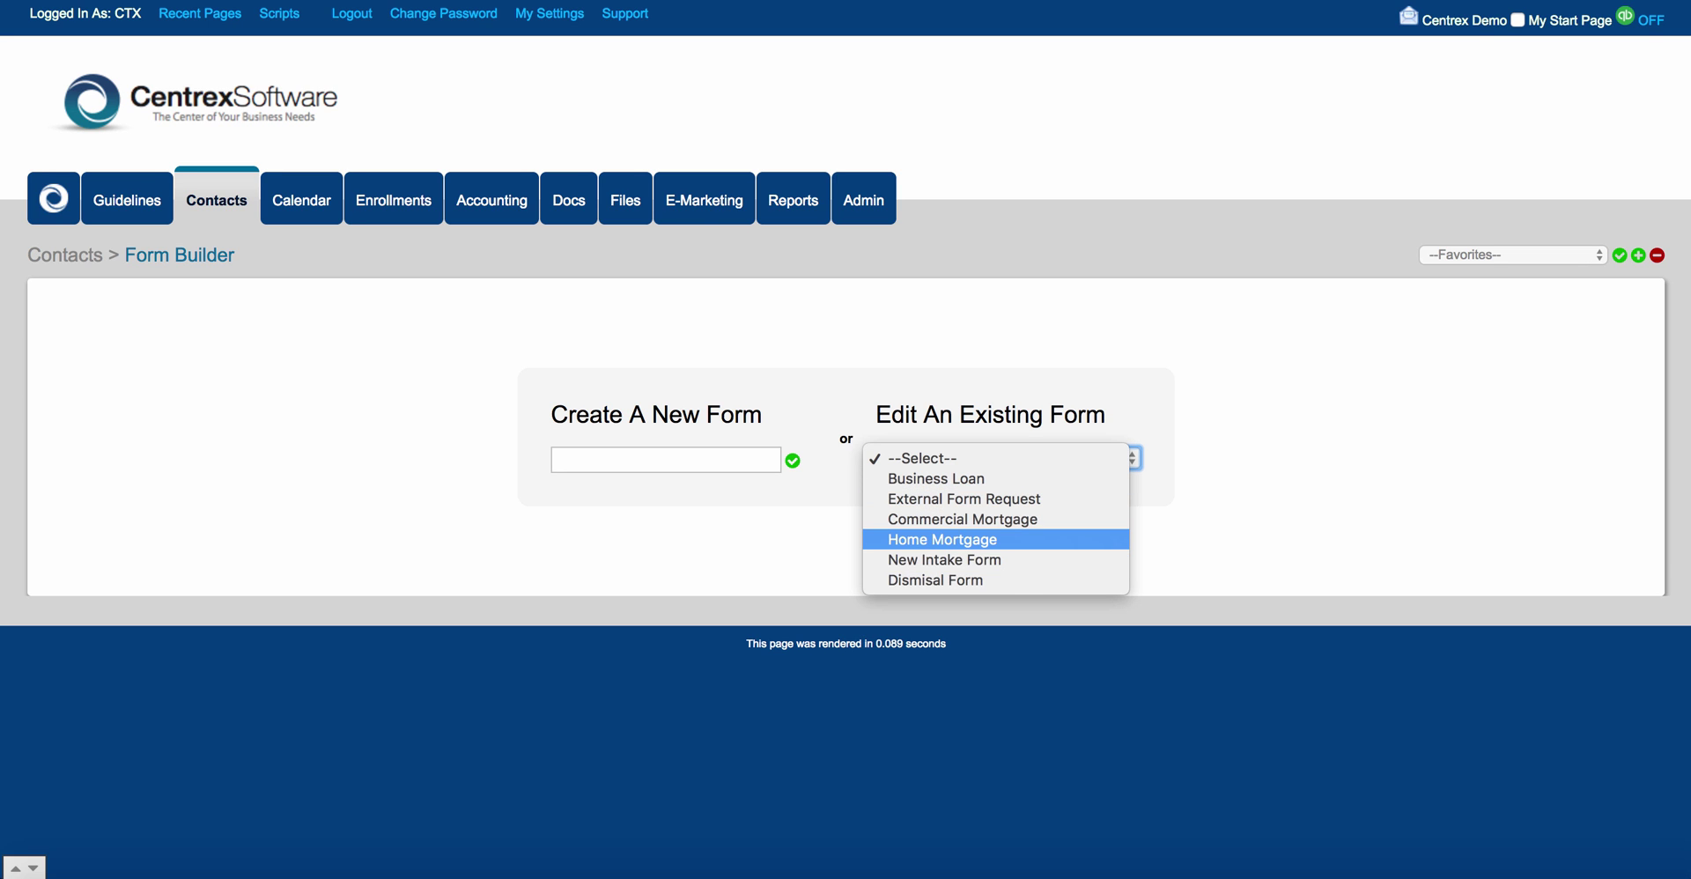
pyautogui.press('Escape')
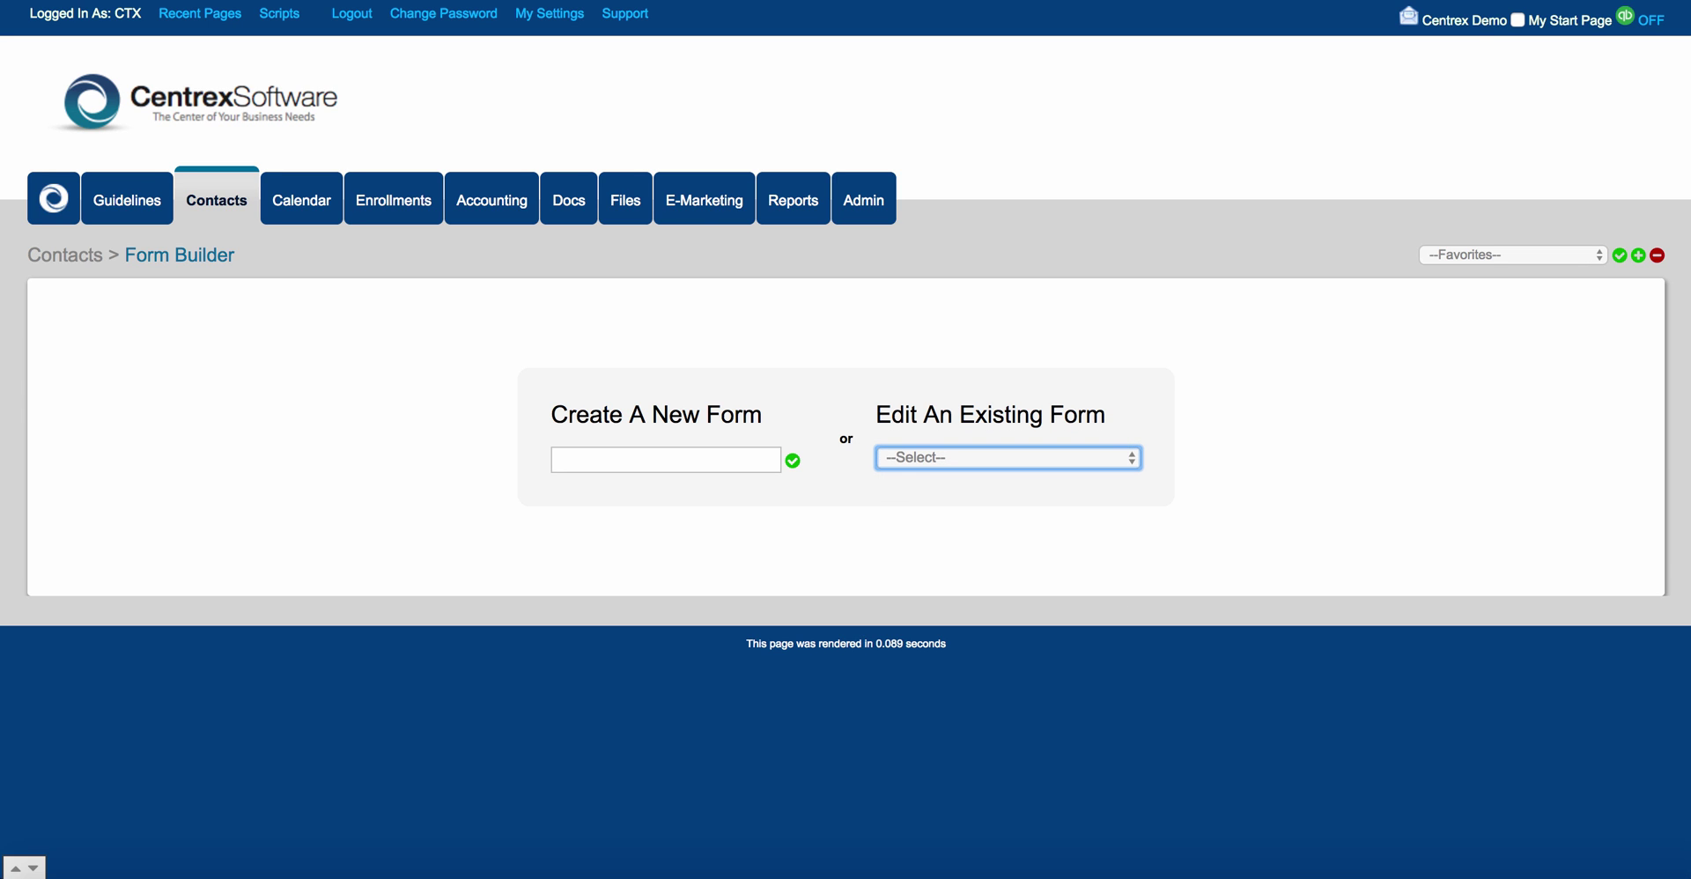
# Open the contacts' Data Sources page and set the new data source's type to Web Form.
pyautogui.click(216, 200)
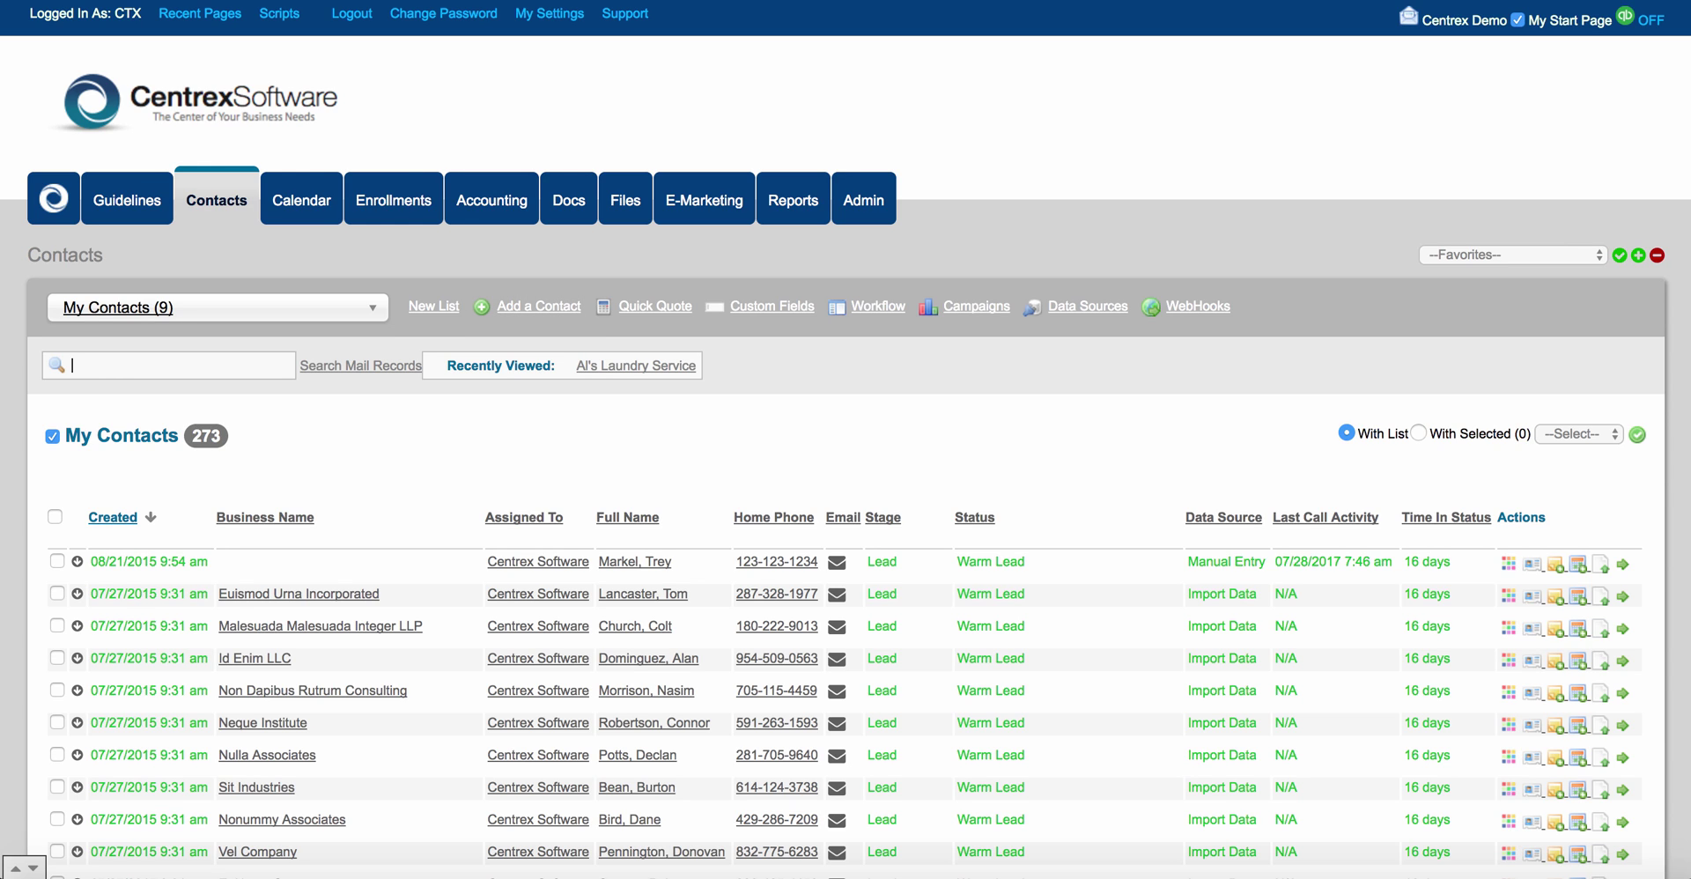
pyautogui.click(1088, 306)
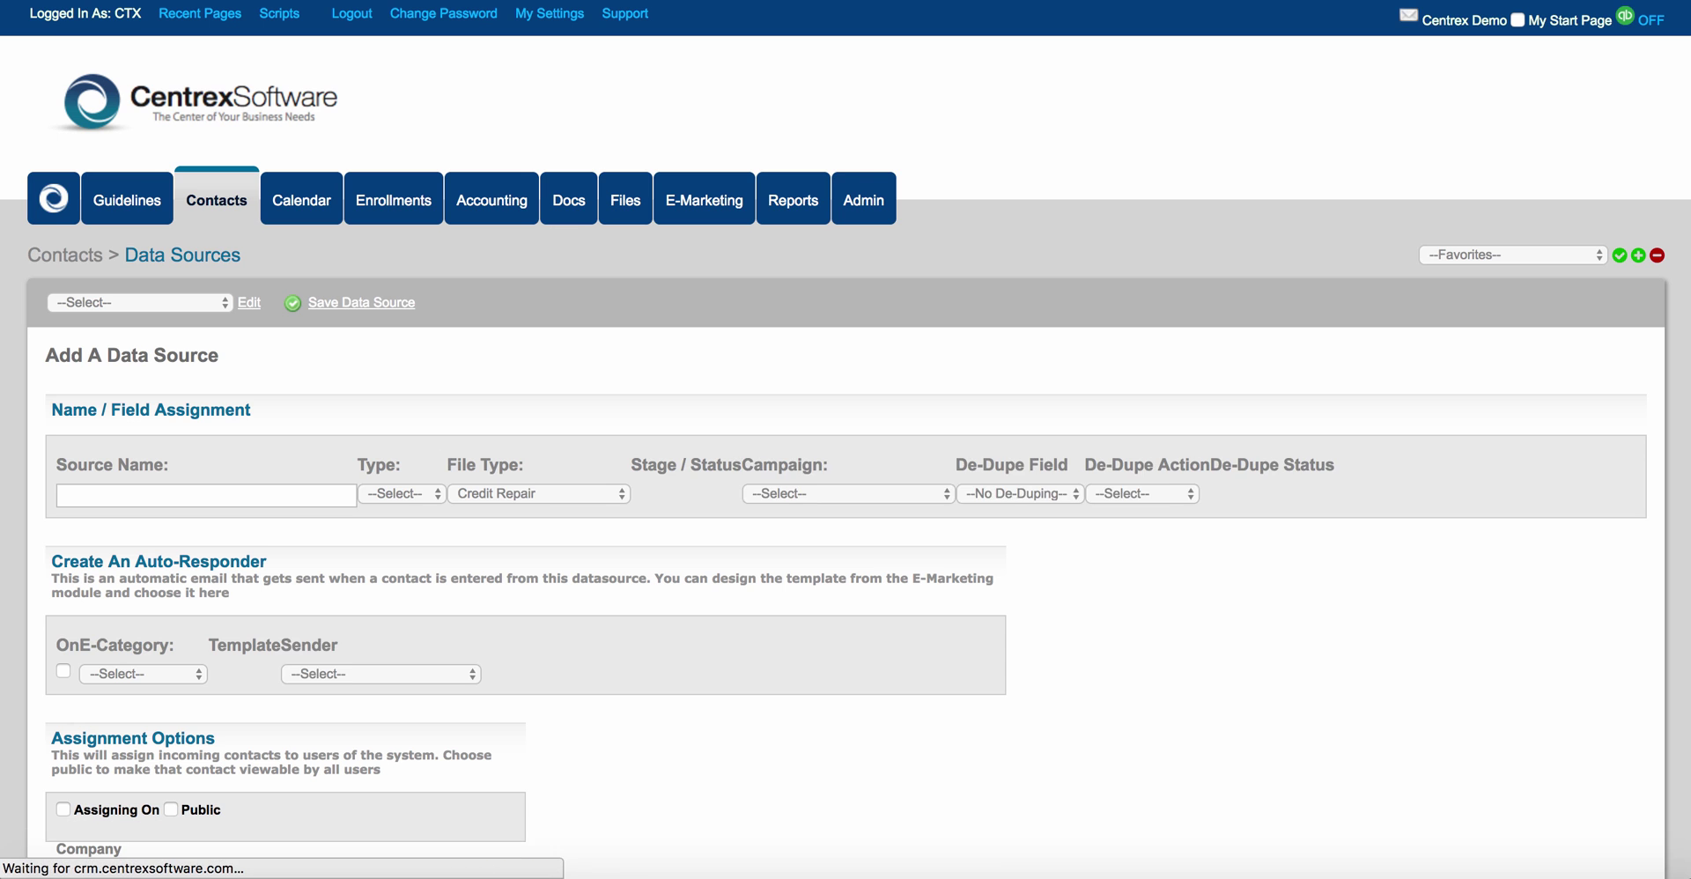
pyautogui.scroll(-1, 846, 439)
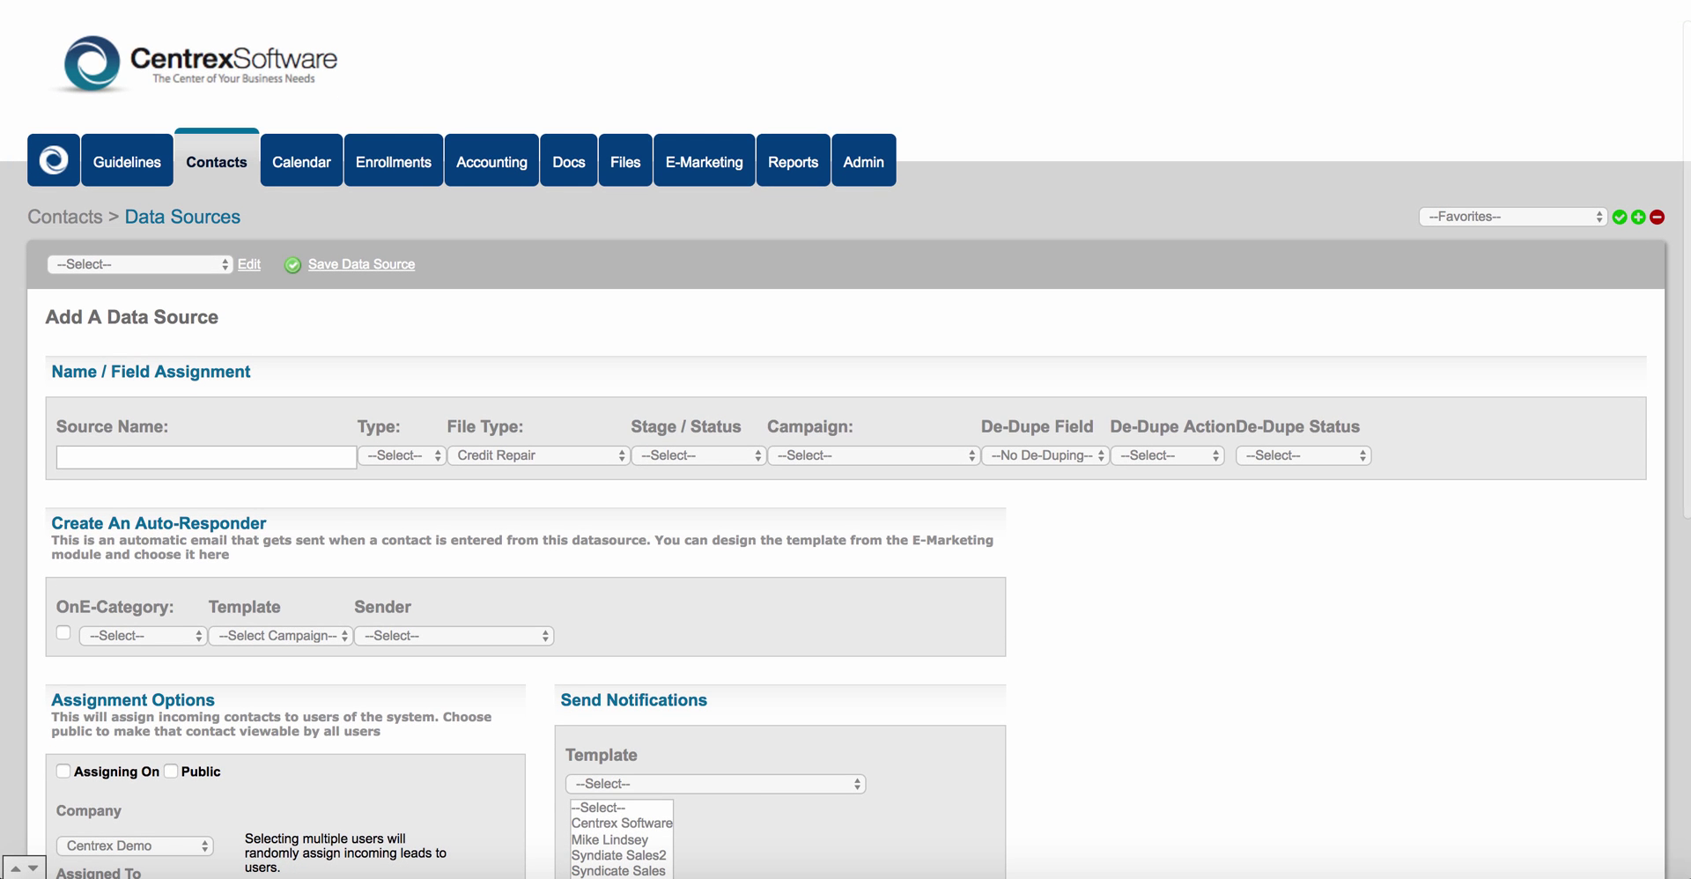
pyautogui.click(206, 457)
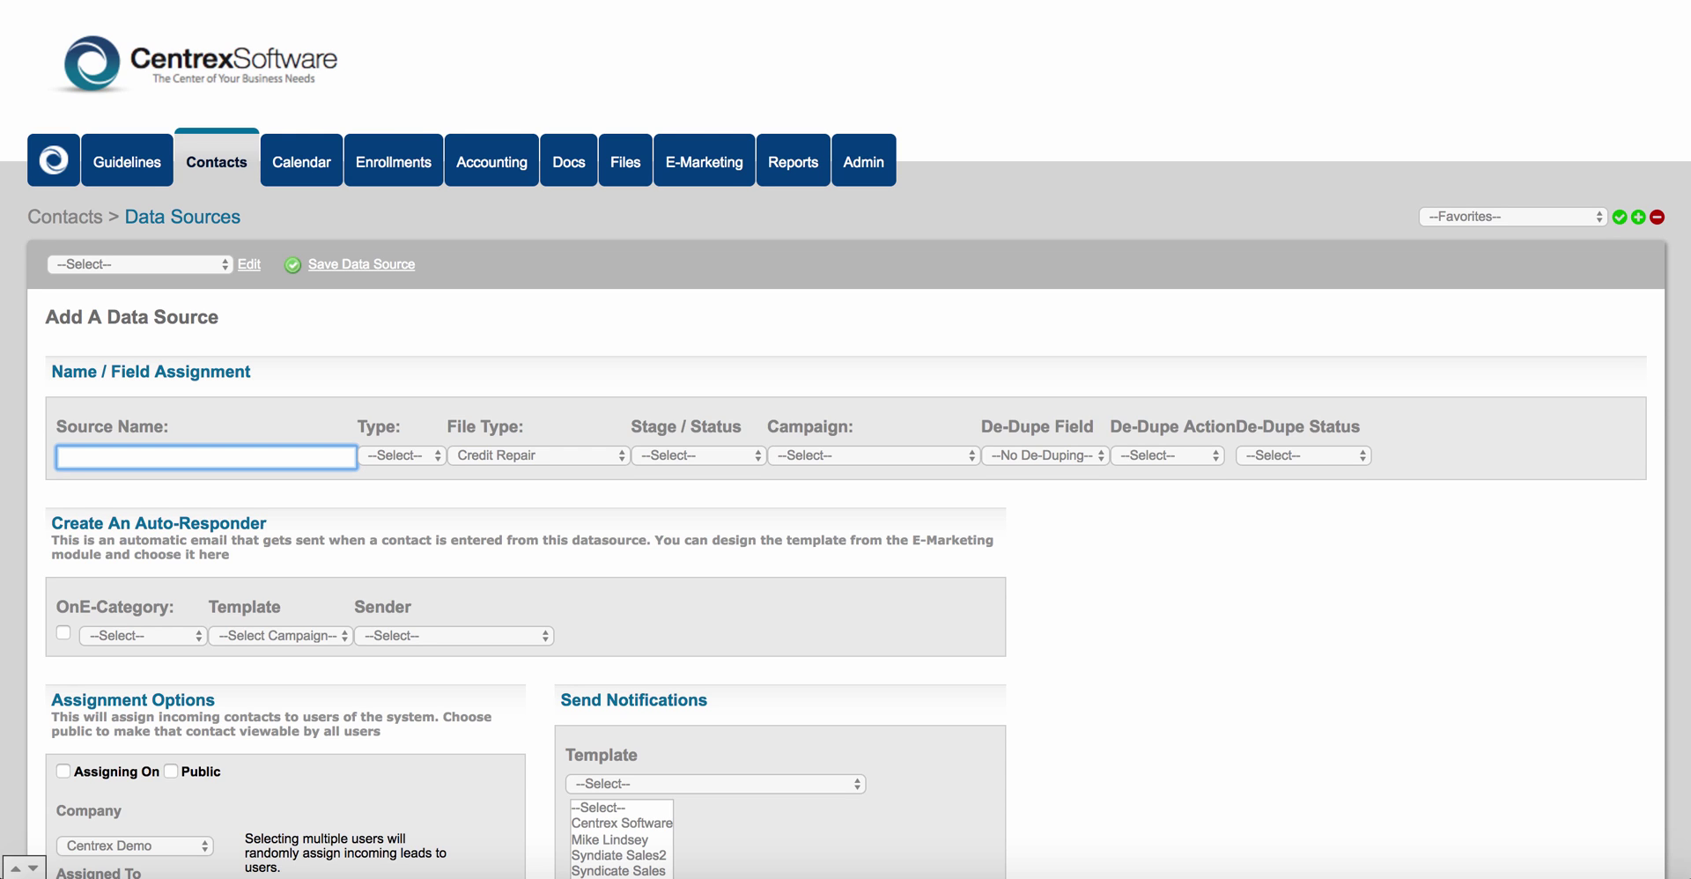
pyautogui.click(402, 455)
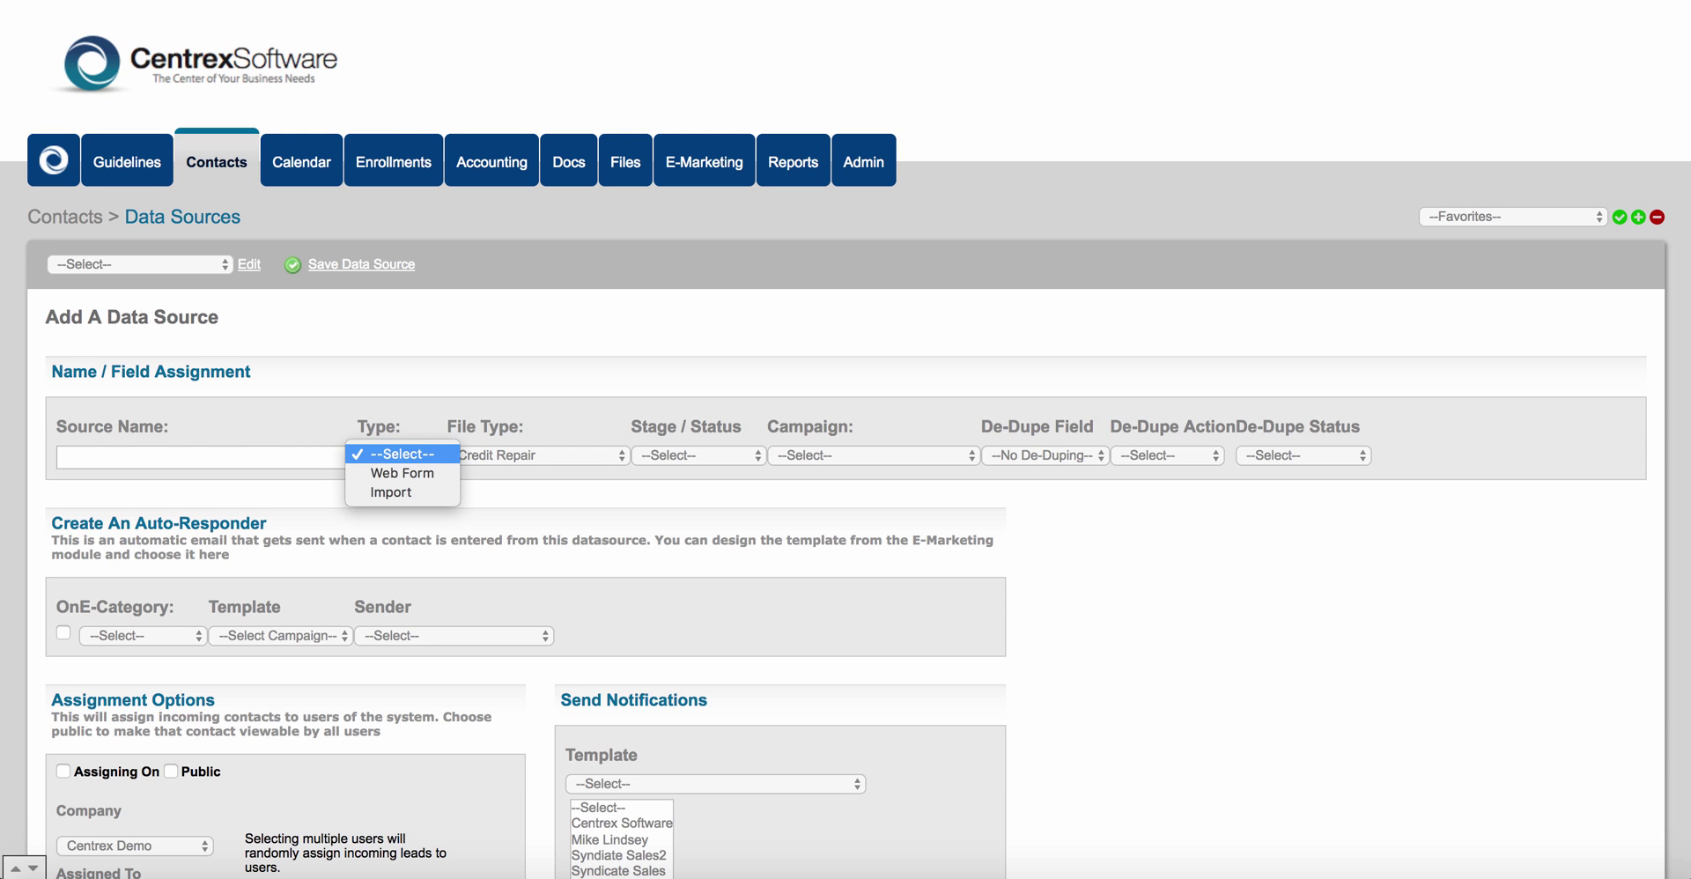
pyautogui.press('Down')
pyautogui.press('Return')
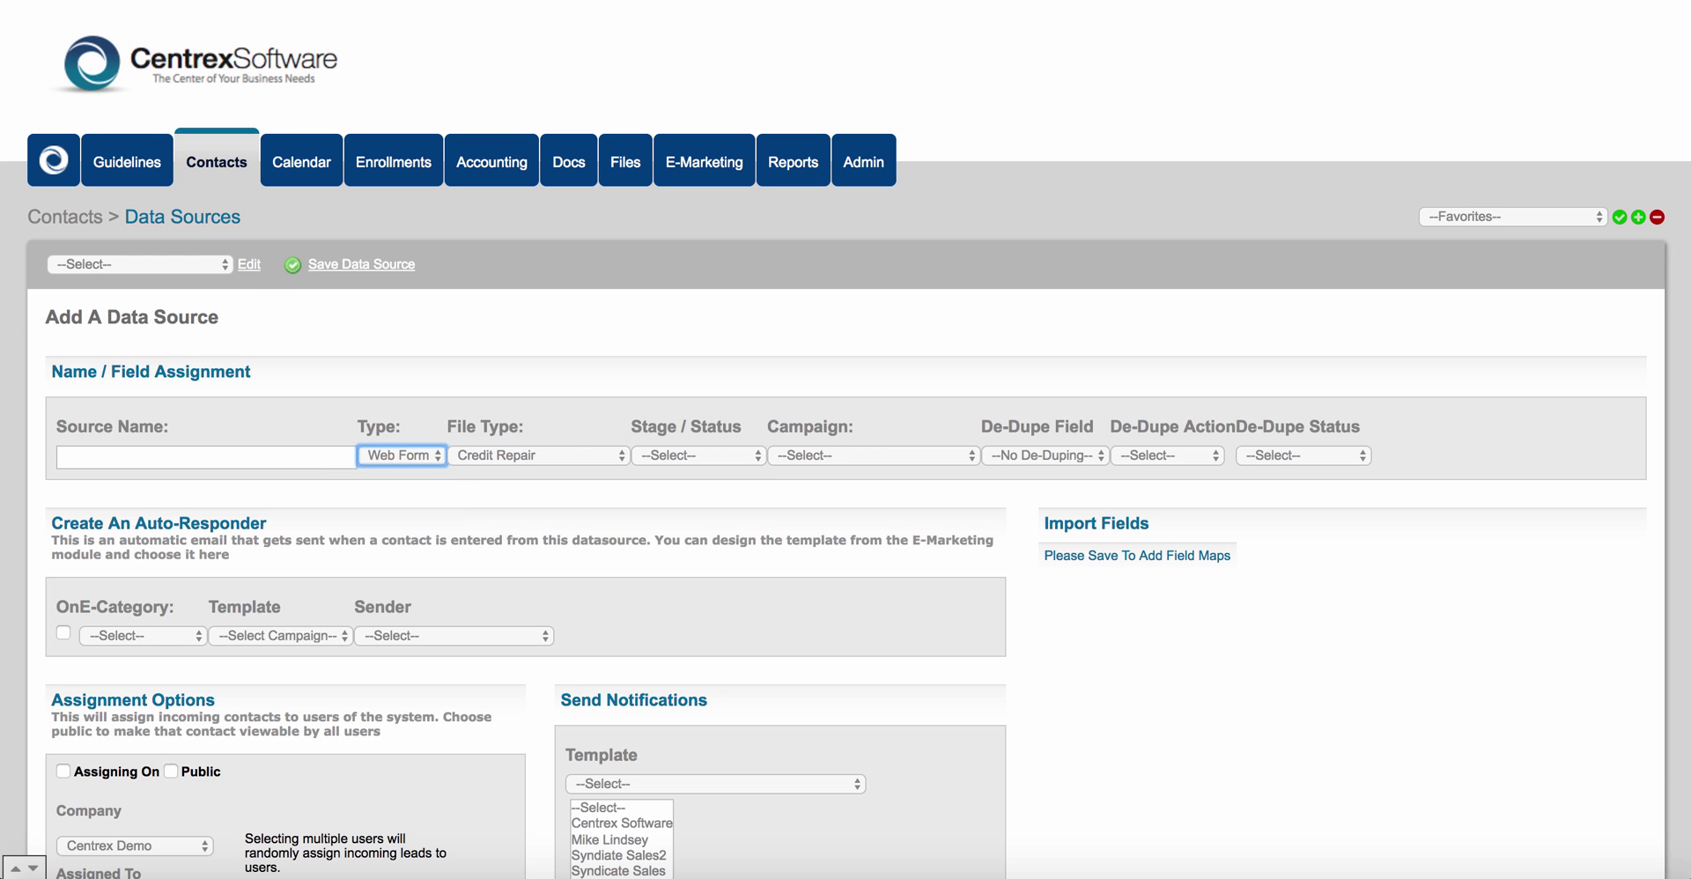
# Load the existing Centrex Website data source for editing and highlight its POST URL.
pyautogui.click(141, 264)
pyautogui.press('Return')
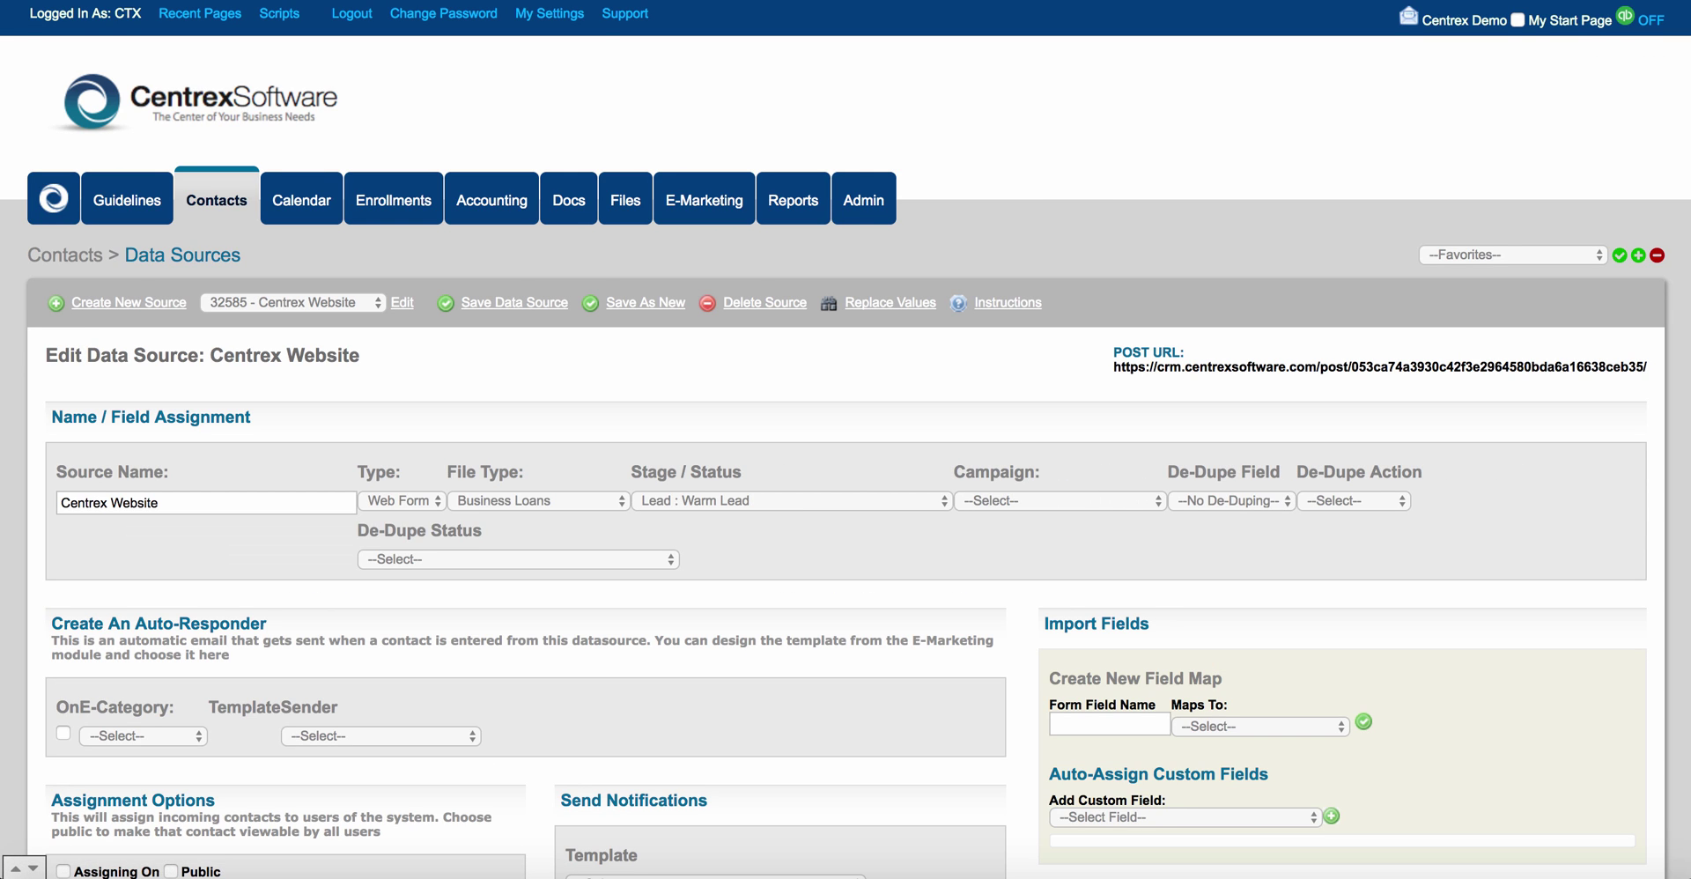
pyautogui.moveTo(1113, 367); pyautogui.dragTo(1647, 366)
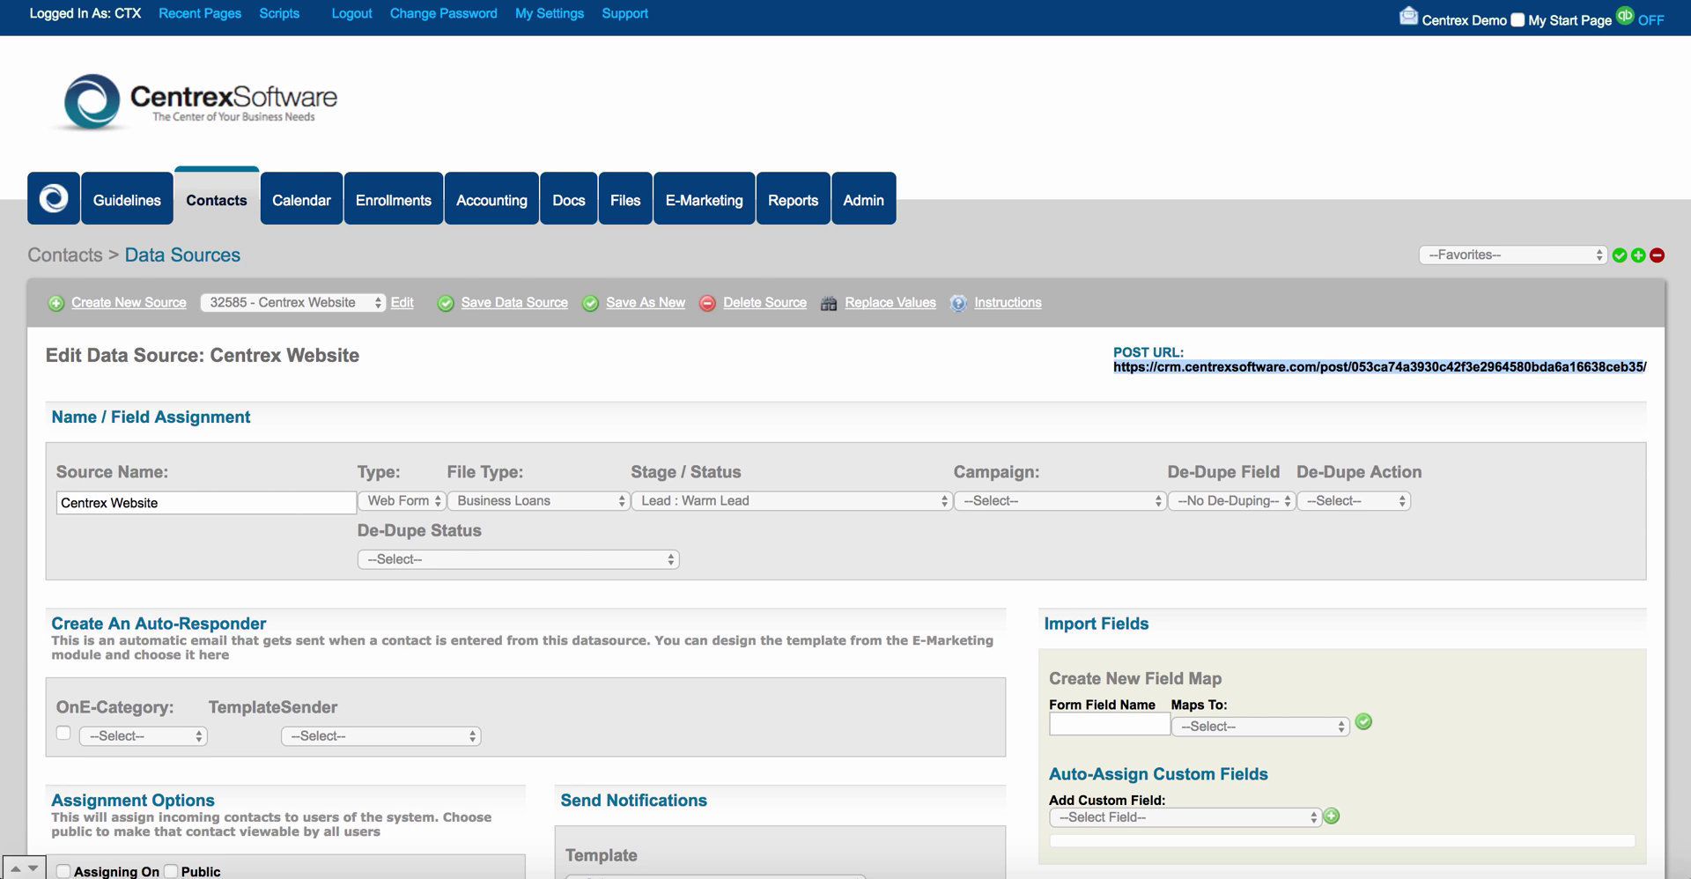
pyautogui.click(1444, 386)
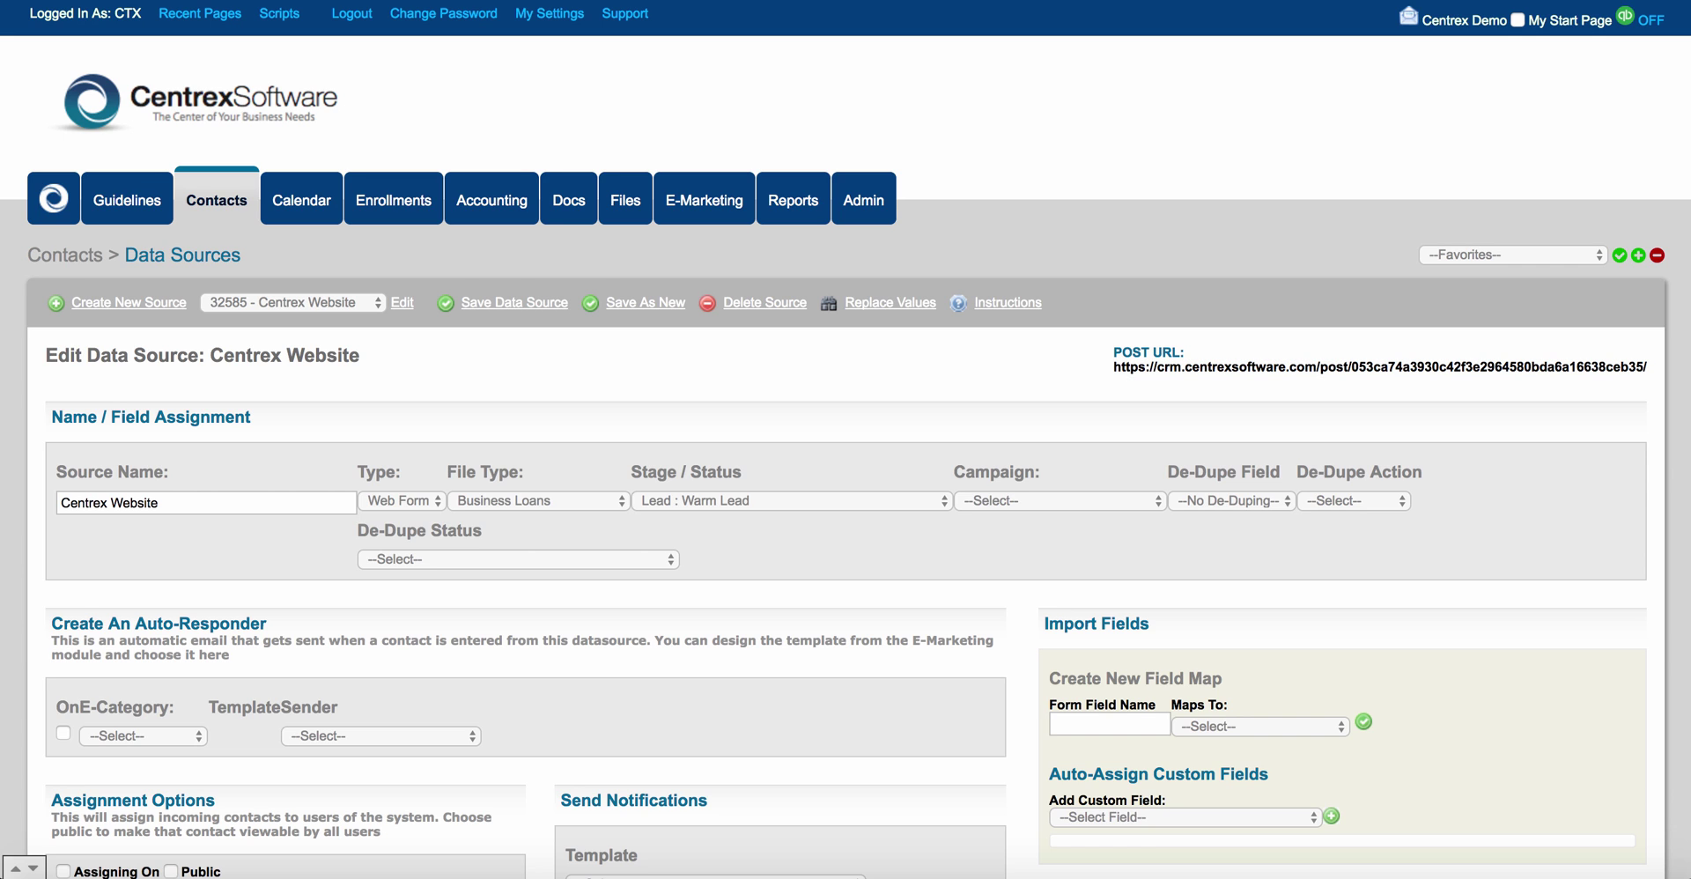
# Switch the Centrex Website data source's type to Import and highlight the Import New Contacts From CSV heading.
pyautogui.click(401, 501)
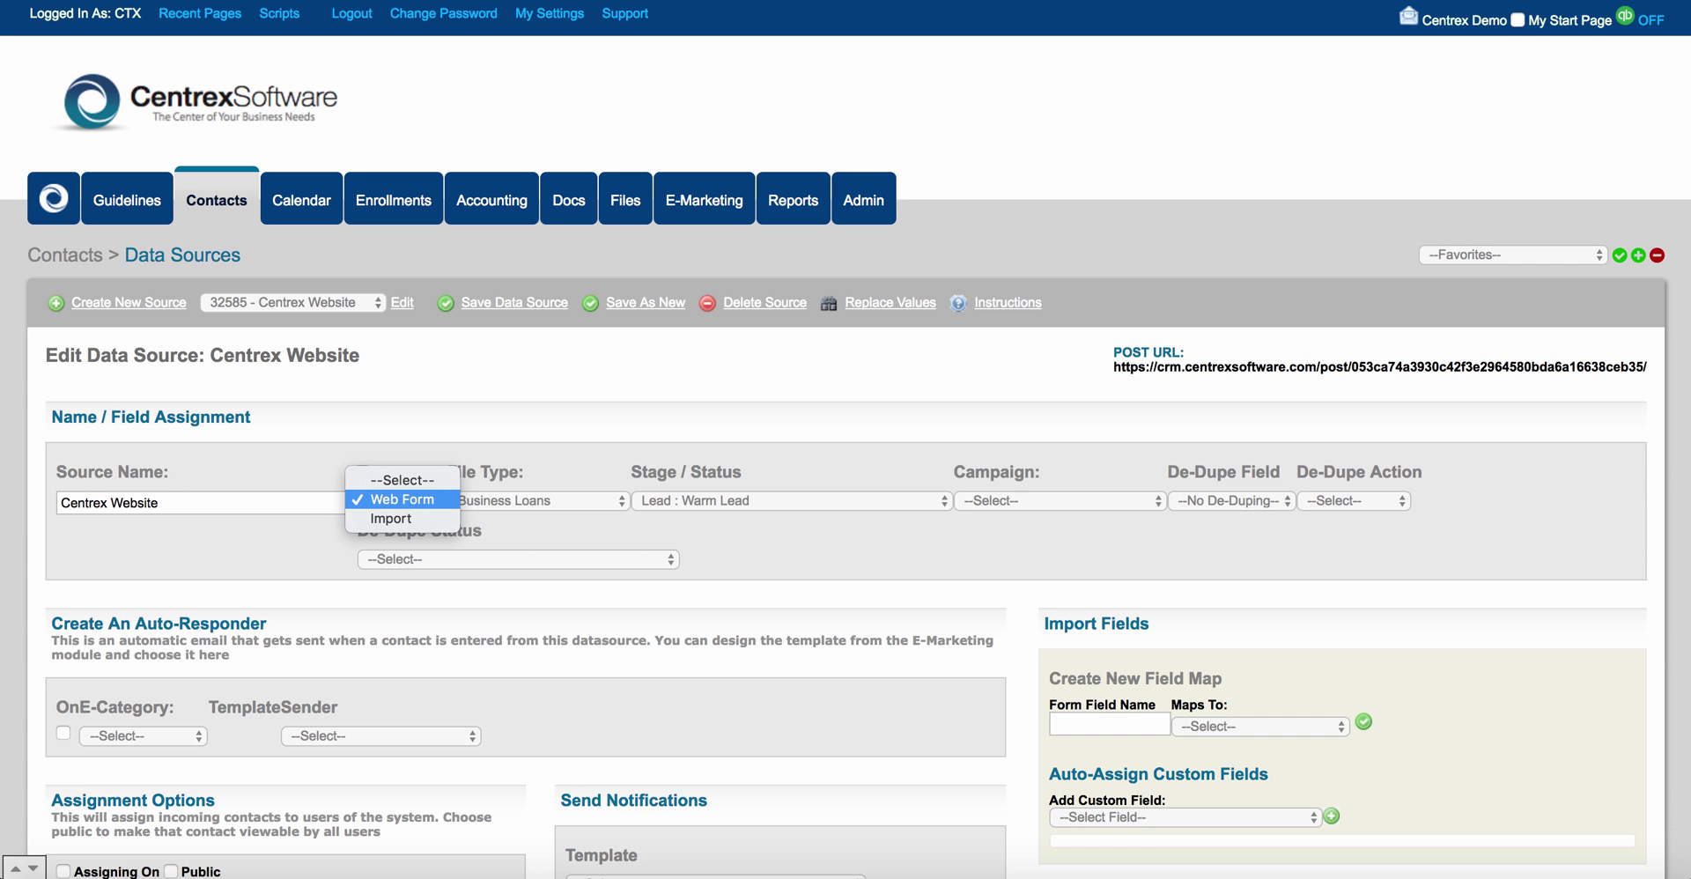
pyautogui.click(392, 520)
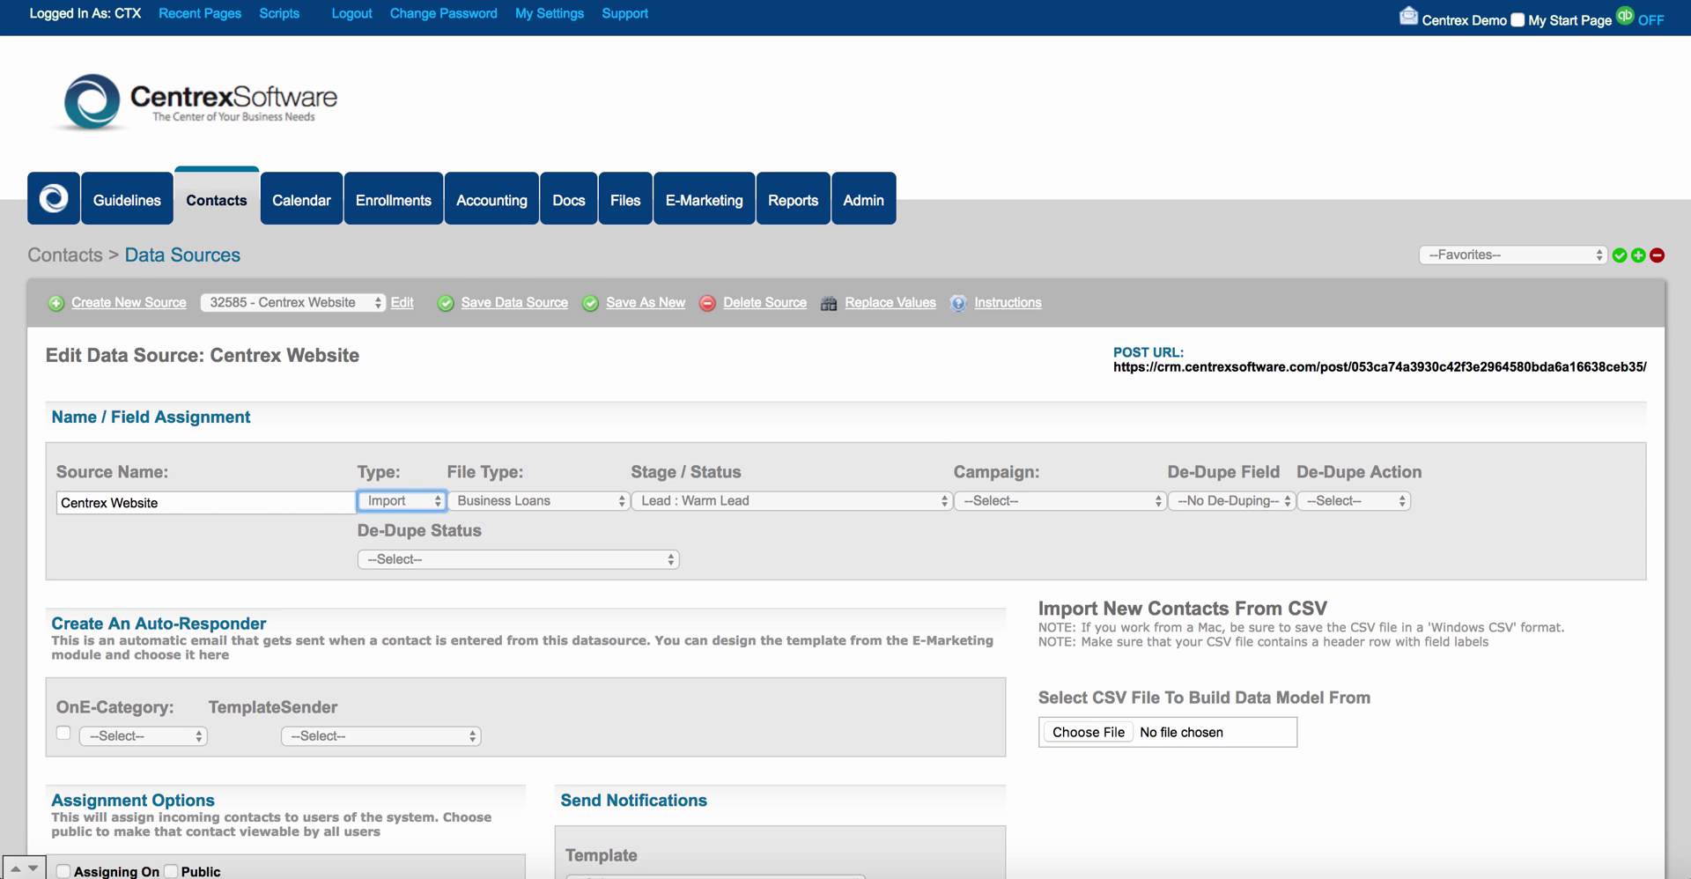
pyautogui.moveTo(1039, 609); pyautogui.dragTo(1329, 609)
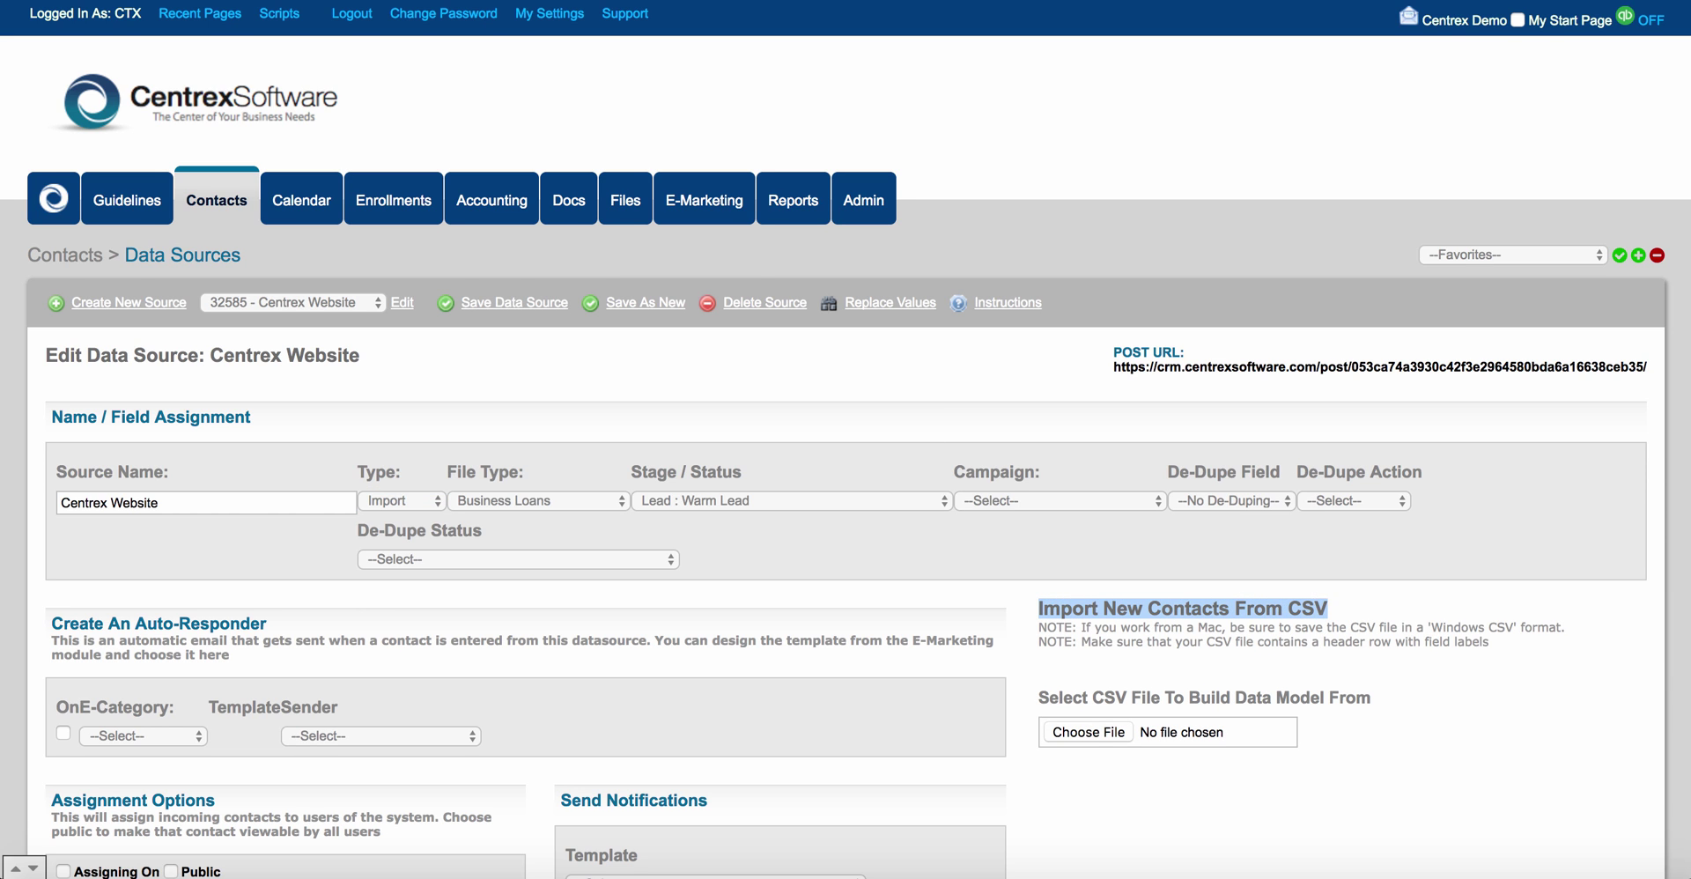
# Check the data source's File Type field and the campaigns available for it, keeping Business Loans and no campaign selected.
pyautogui.scroll(-3, 1329, 608)
pyautogui.scroll(-1, 1329, 609)
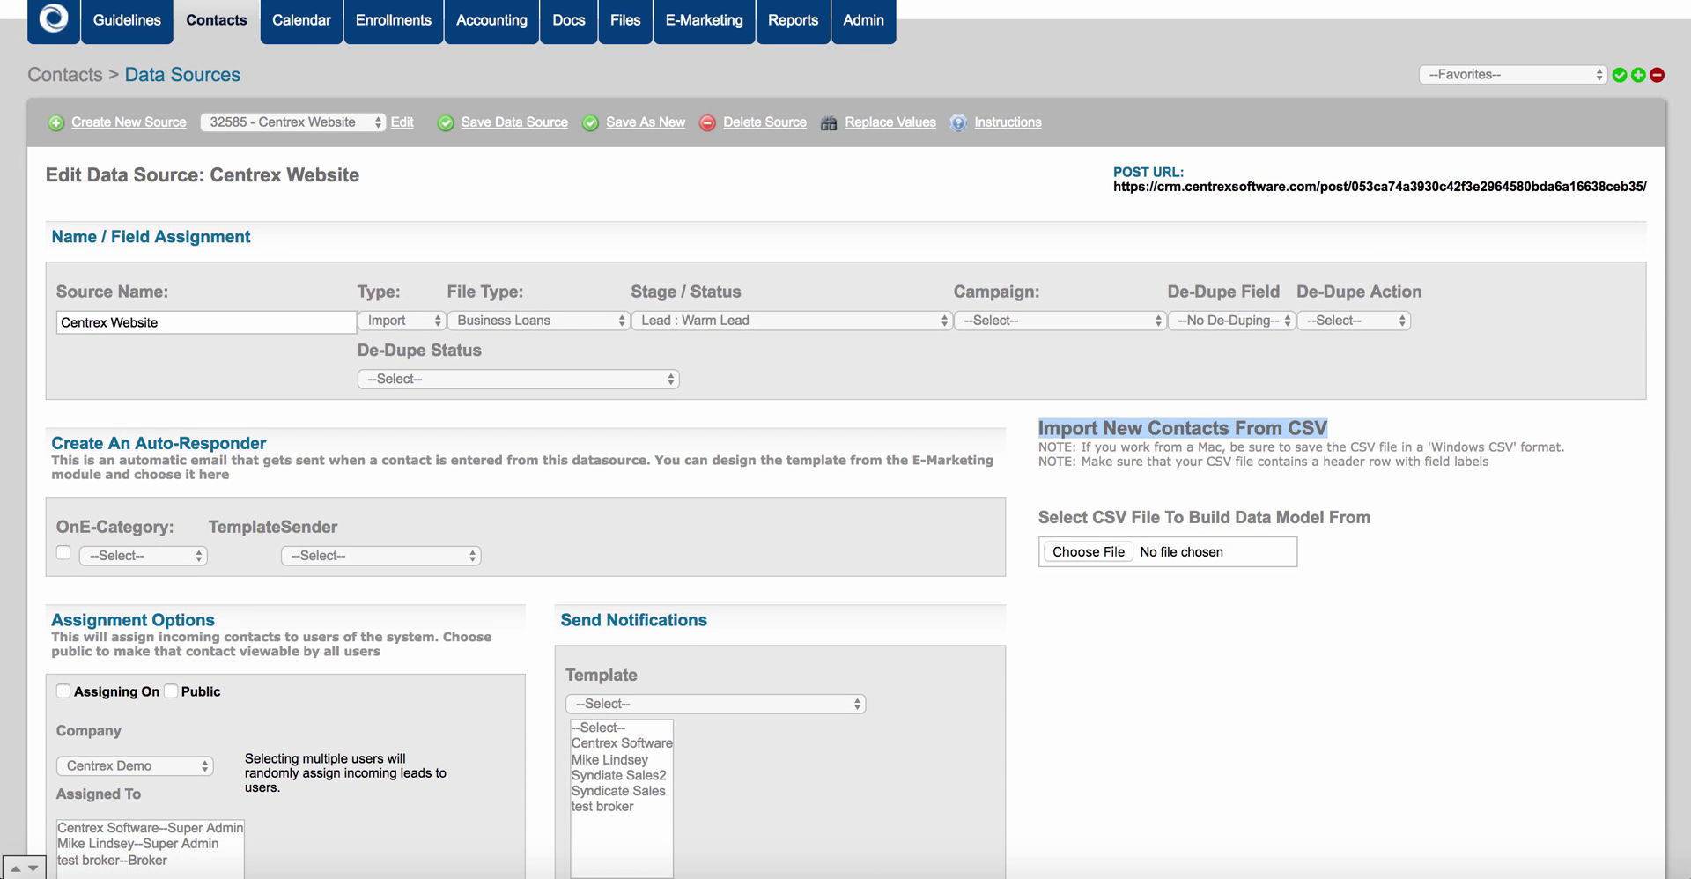
pyautogui.click(538, 321)
pyautogui.click(538, 321)
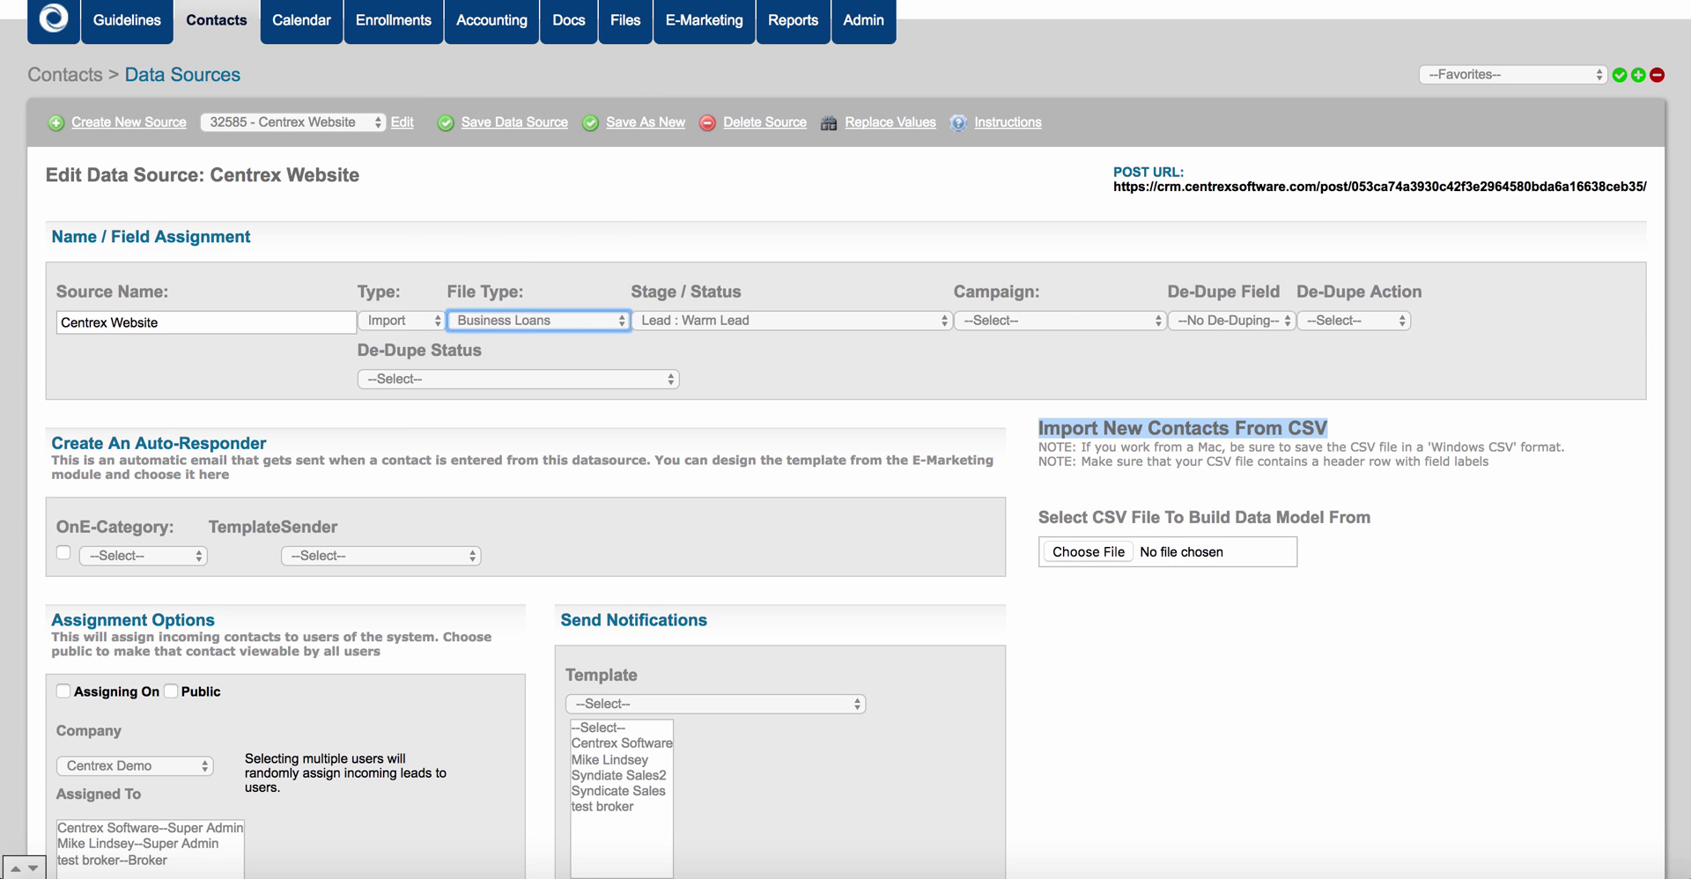
pyautogui.click(1060, 319)
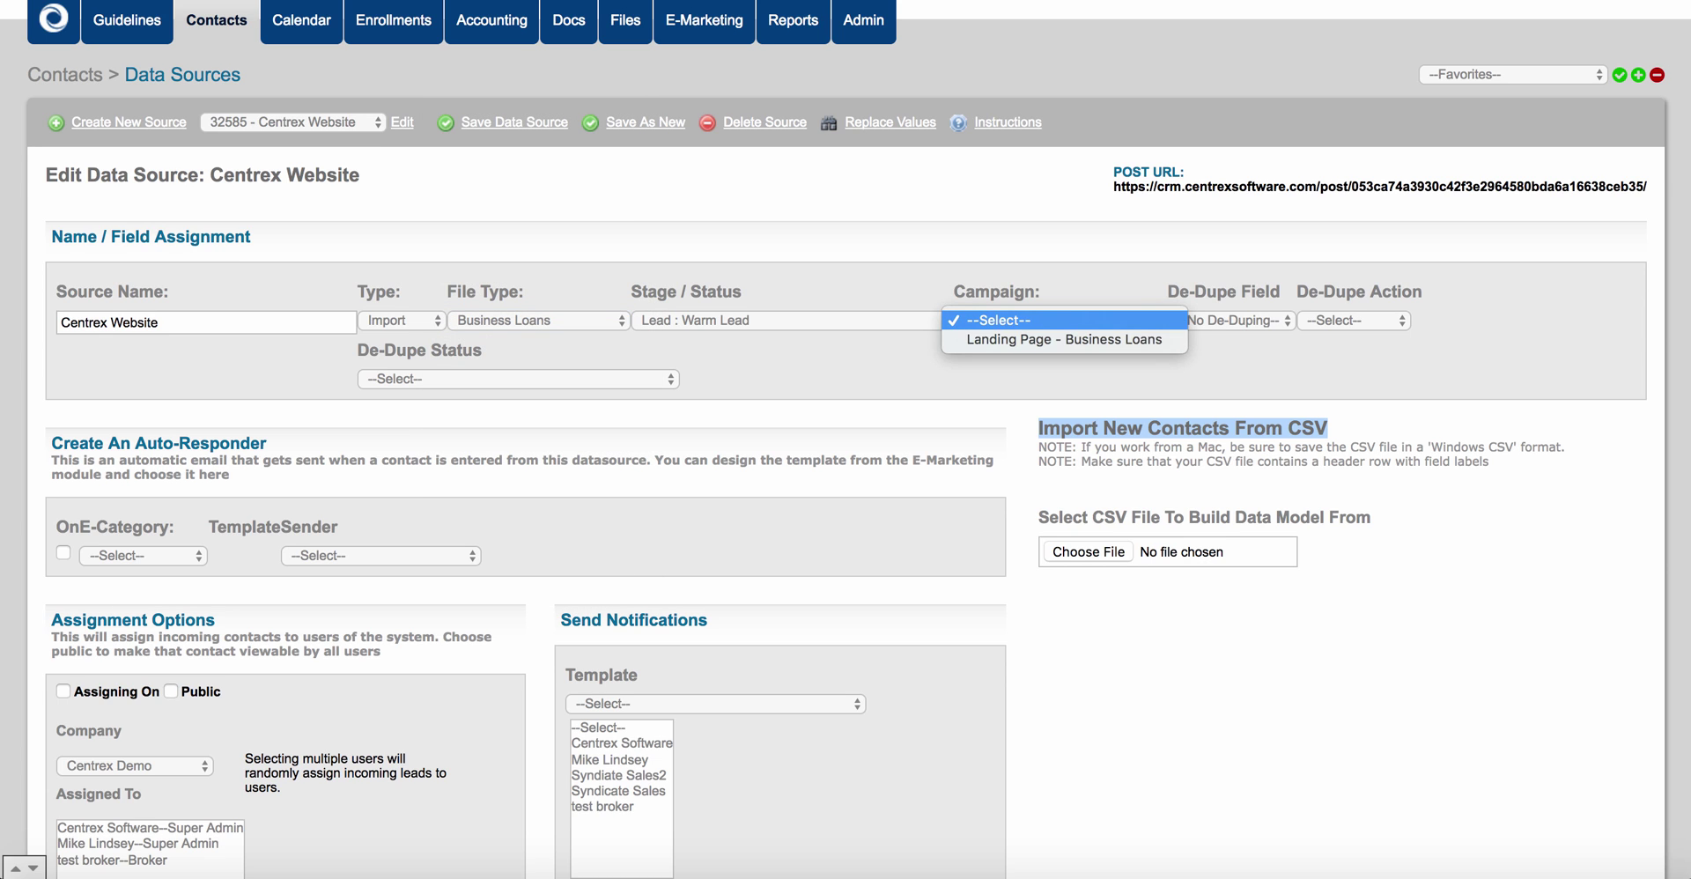
pyautogui.click(1061, 321)
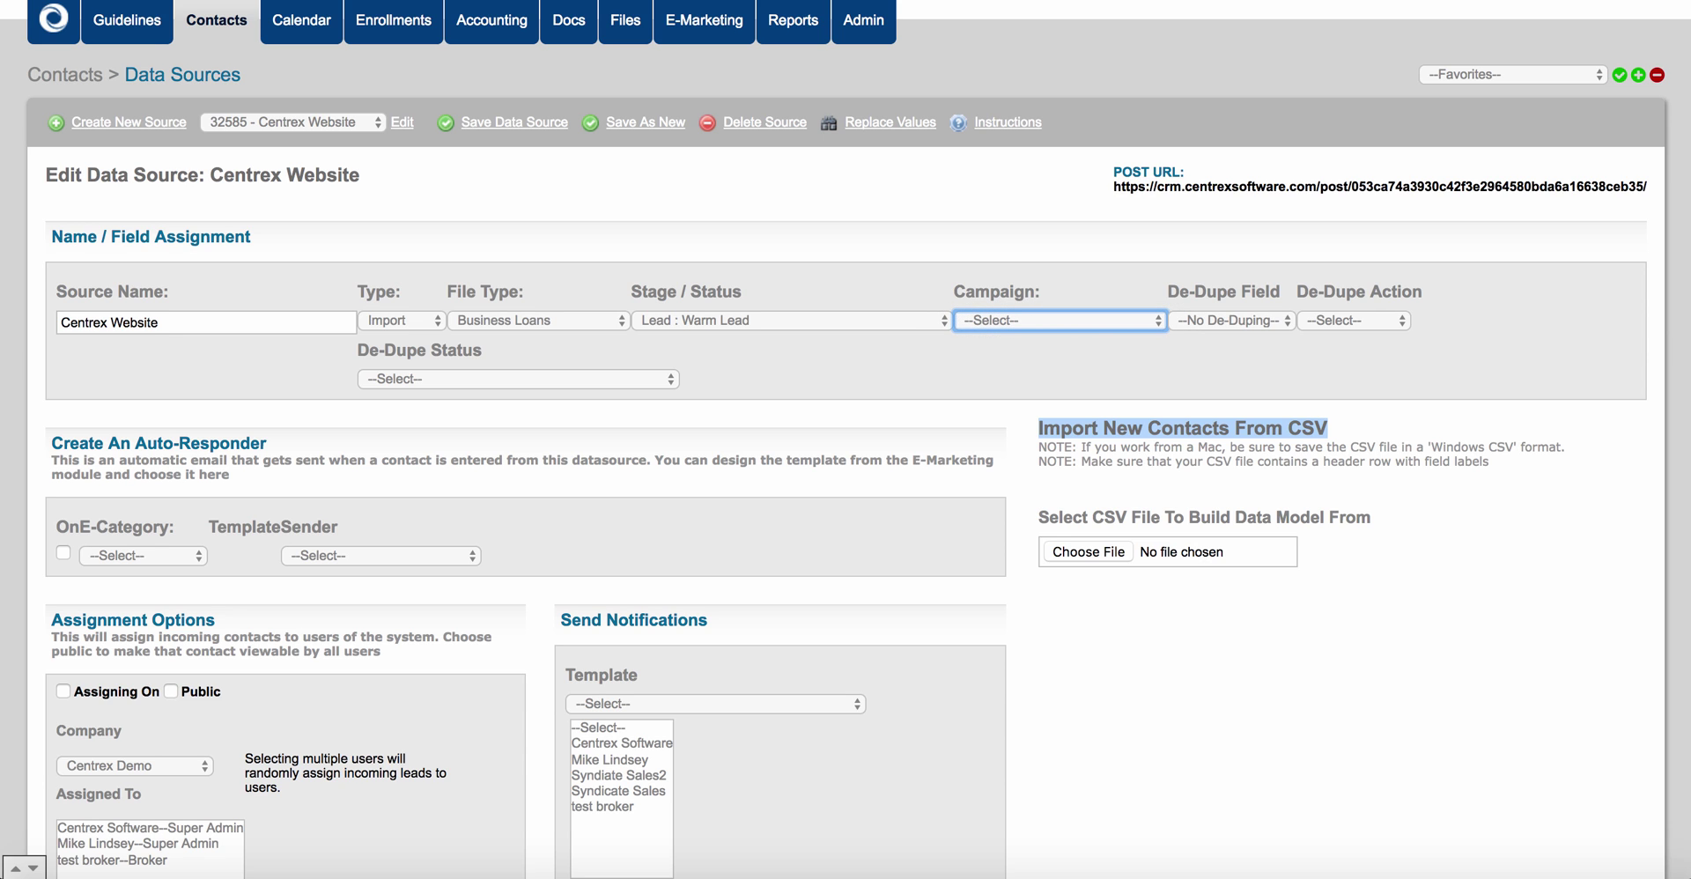
# Examine the data source's Create An Auto-Responder, Assignment Options, WebHooks and Send Notifications sections, highlighting each heading.
pyautogui.scroll(-3, 845, 441)
pyautogui.moveTo(63, 325); pyautogui.dragTo(266, 325)
pyautogui.scroll(-3, 845, 441)
pyautogui.scroll(-1, 845, 440)
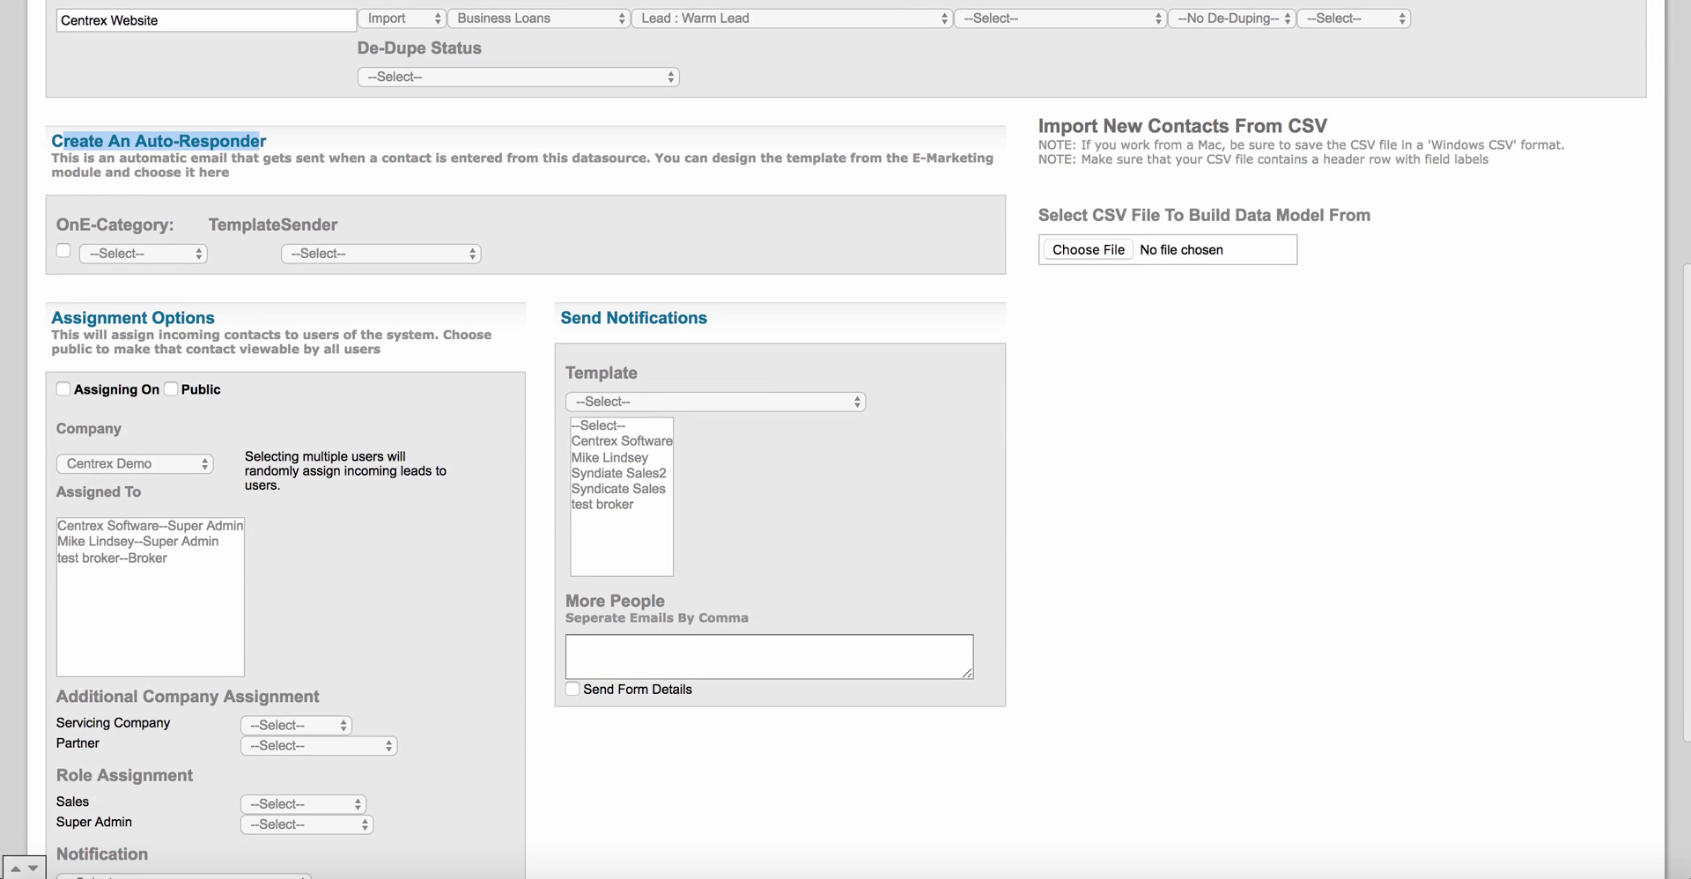
pyautogui.moveTo(50, 318); pyautogui.dragTo(195, 318)
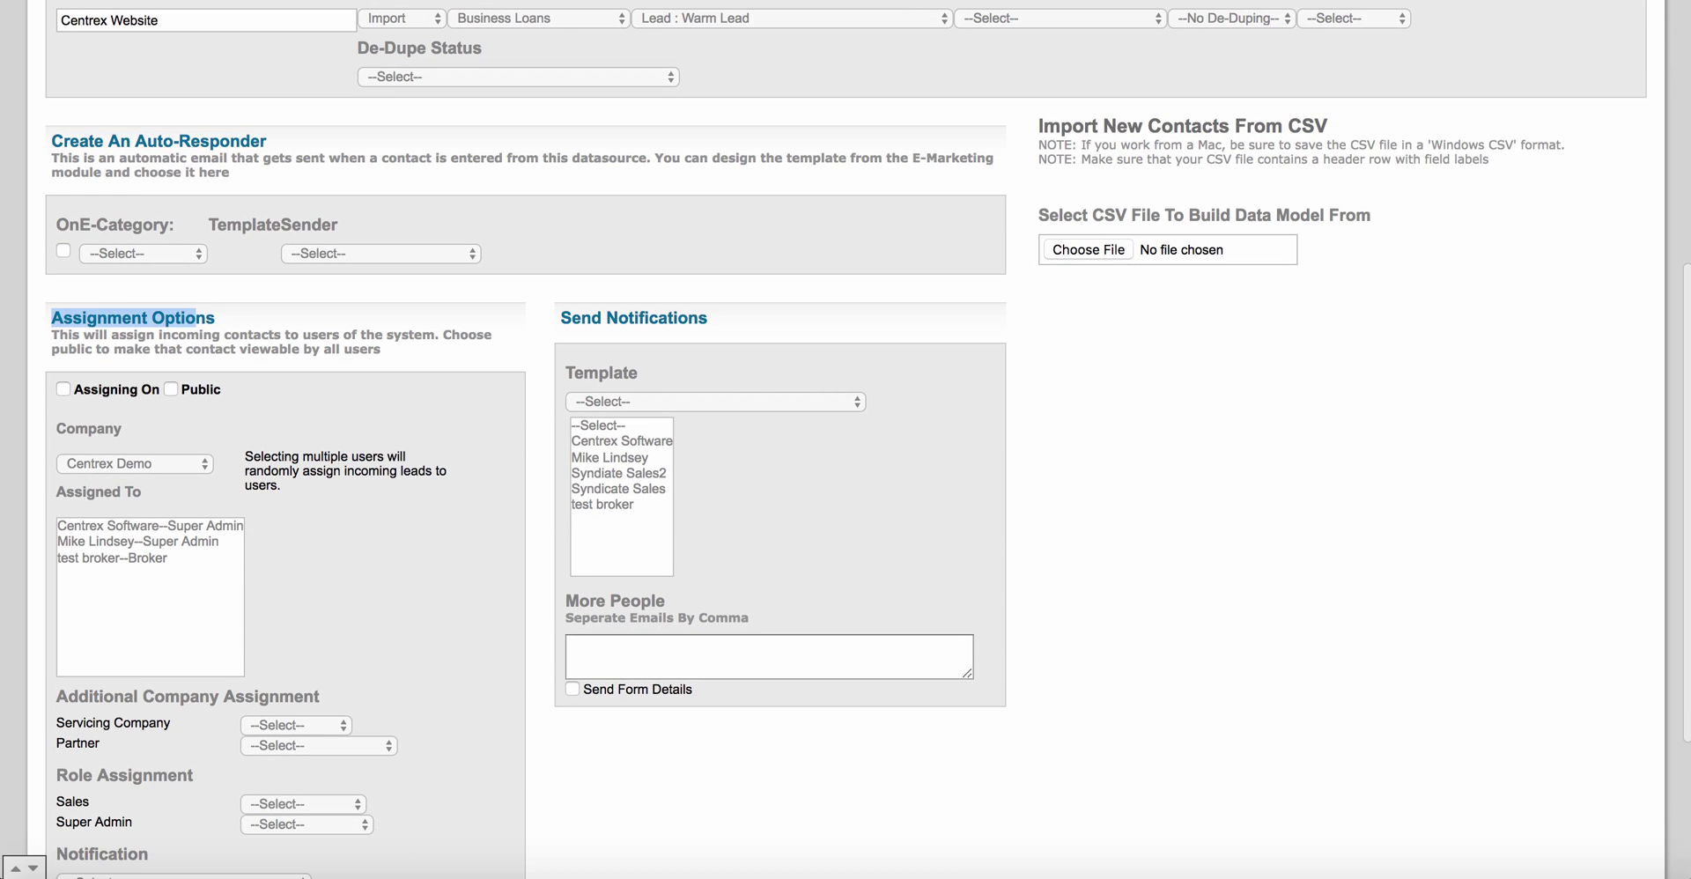
pyautogui.scroll(-5, 845, 440)
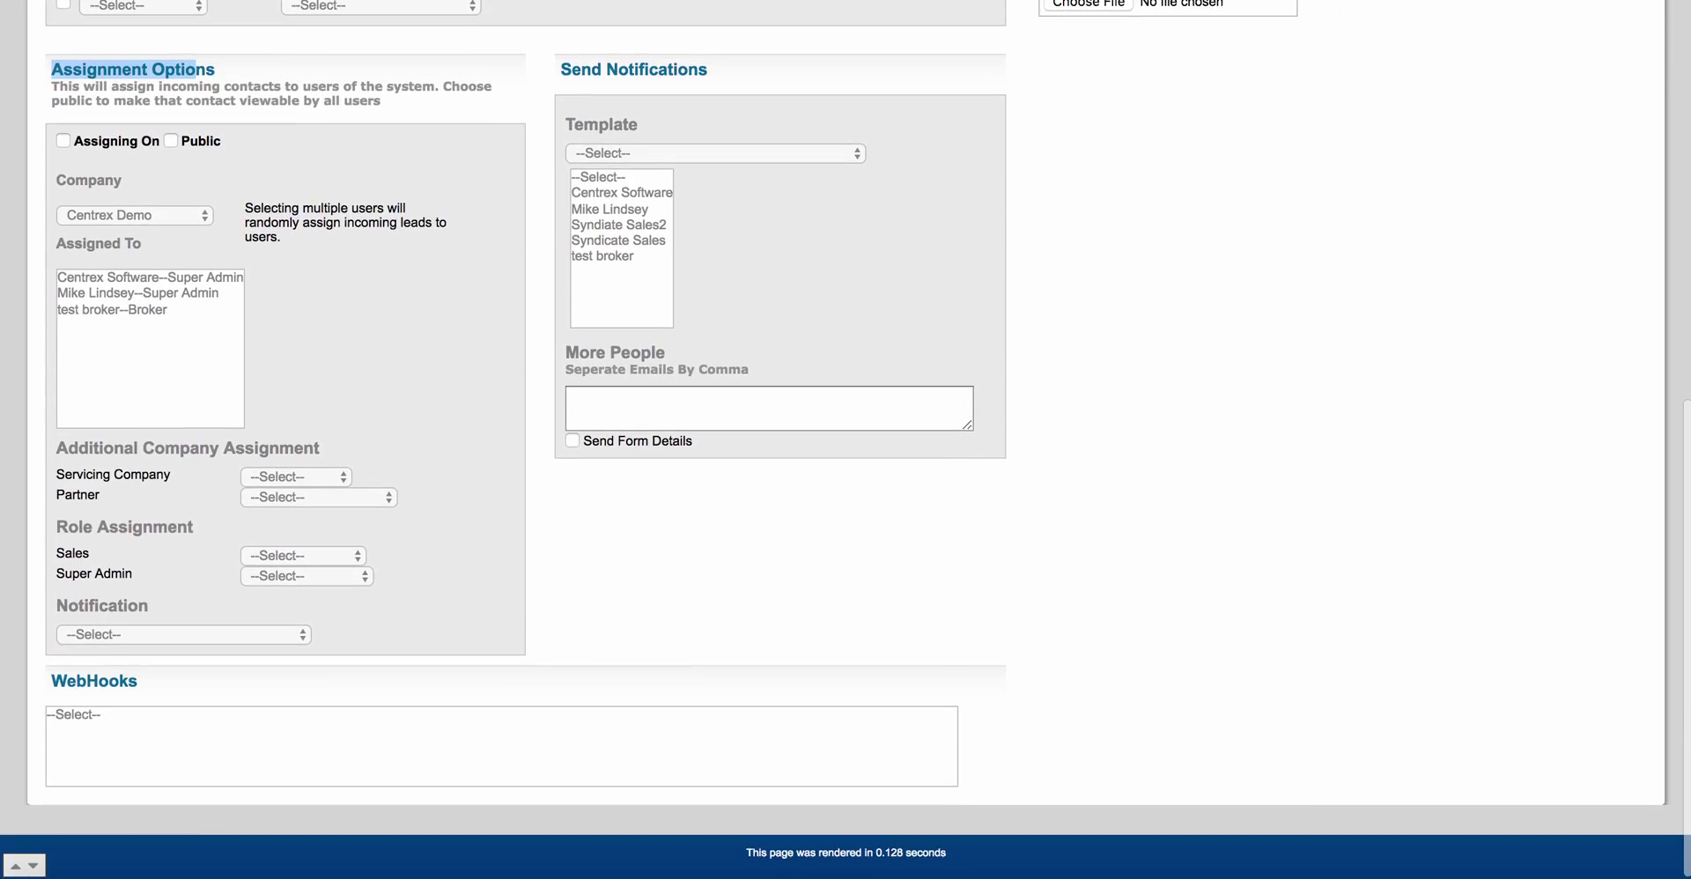
pyautogui.moveTo(50, 683); pyautogui.dragTo(129, 683)
pyautogui.scroll(3, 845, 441)
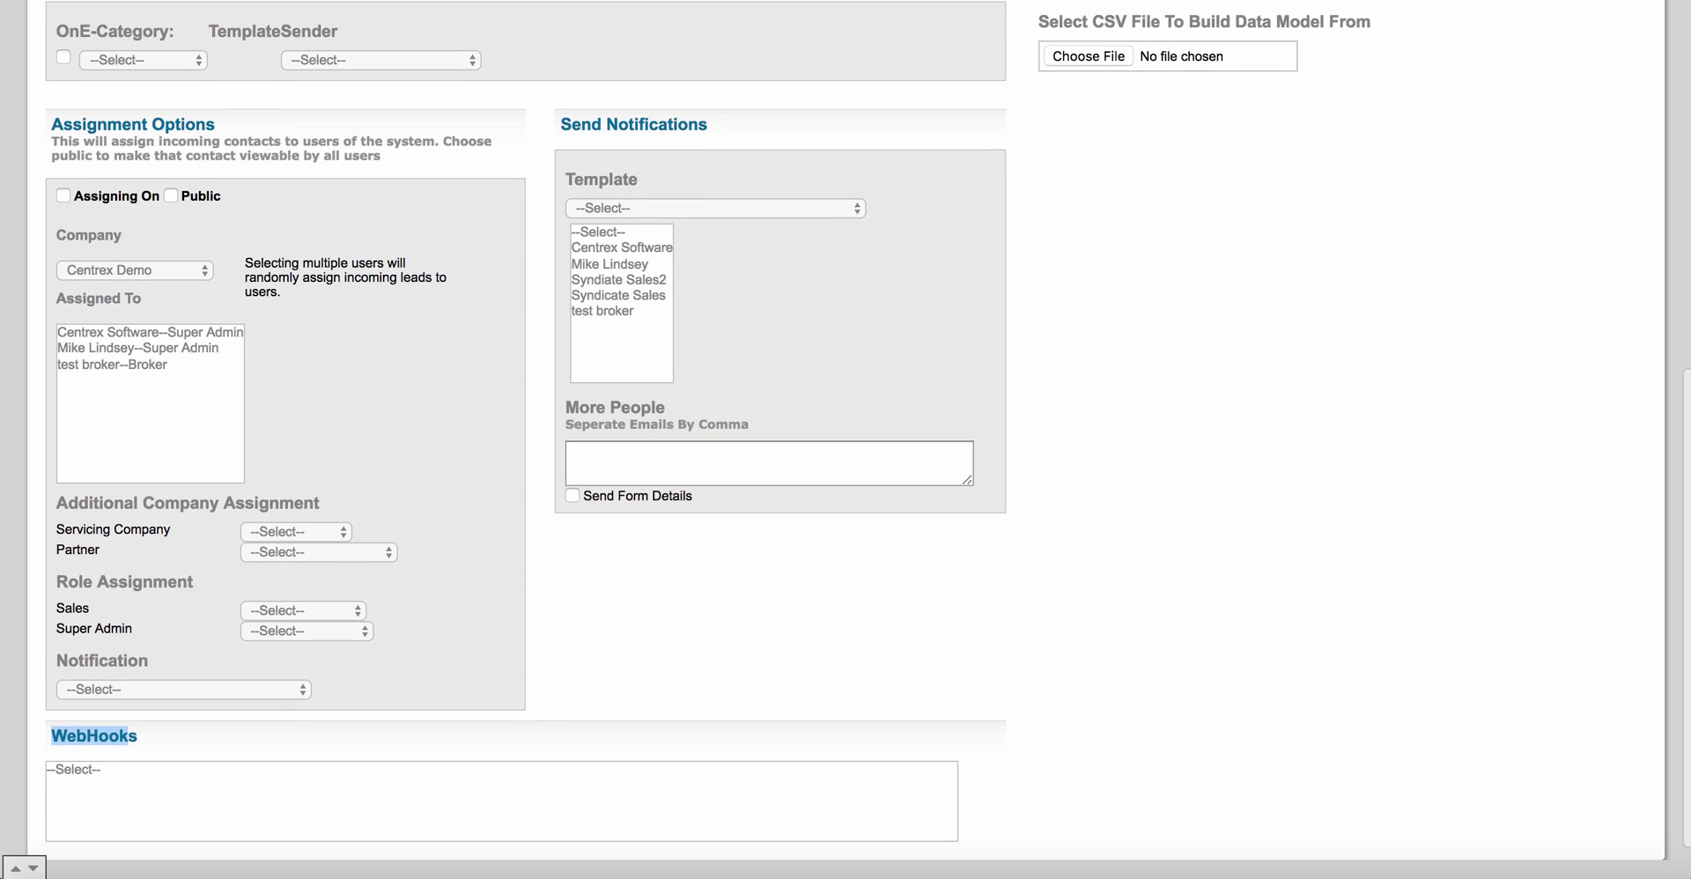
pyautogui.moveTo(560, 221); pyautogui.dragTo(697, 221)
pyautogui.scroll(3, 697, 221)
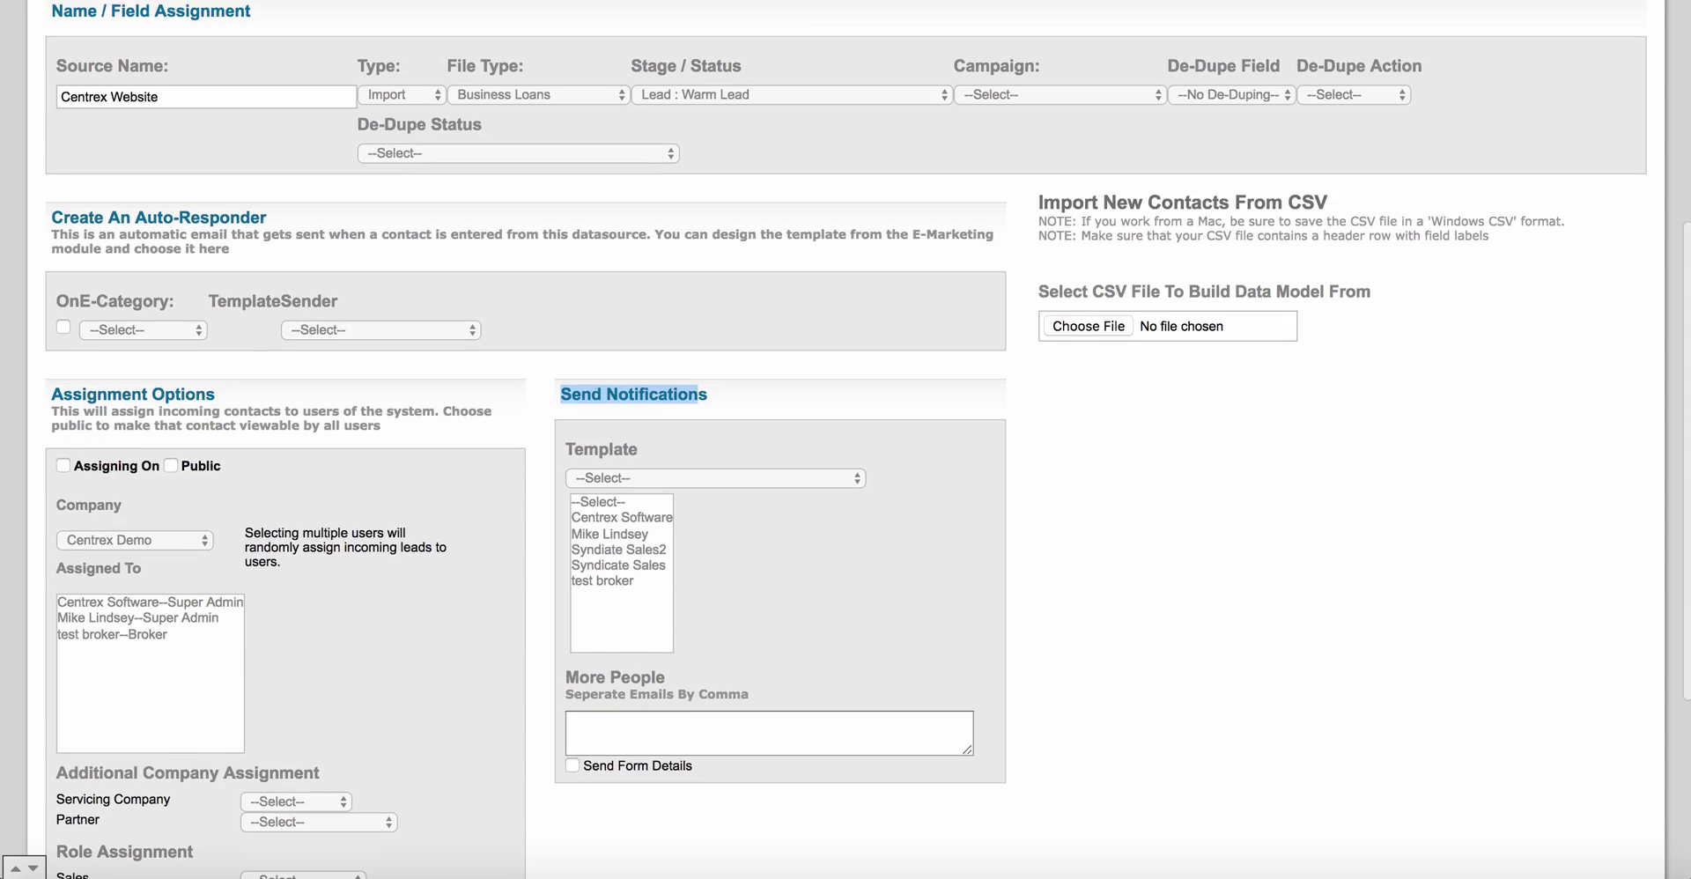
# Check the list of saved data sources and set the Centrex Website source's type back to Web Form.
pyautogui.scroll(5, 698, 221)
pyautogui.click(300, 301)
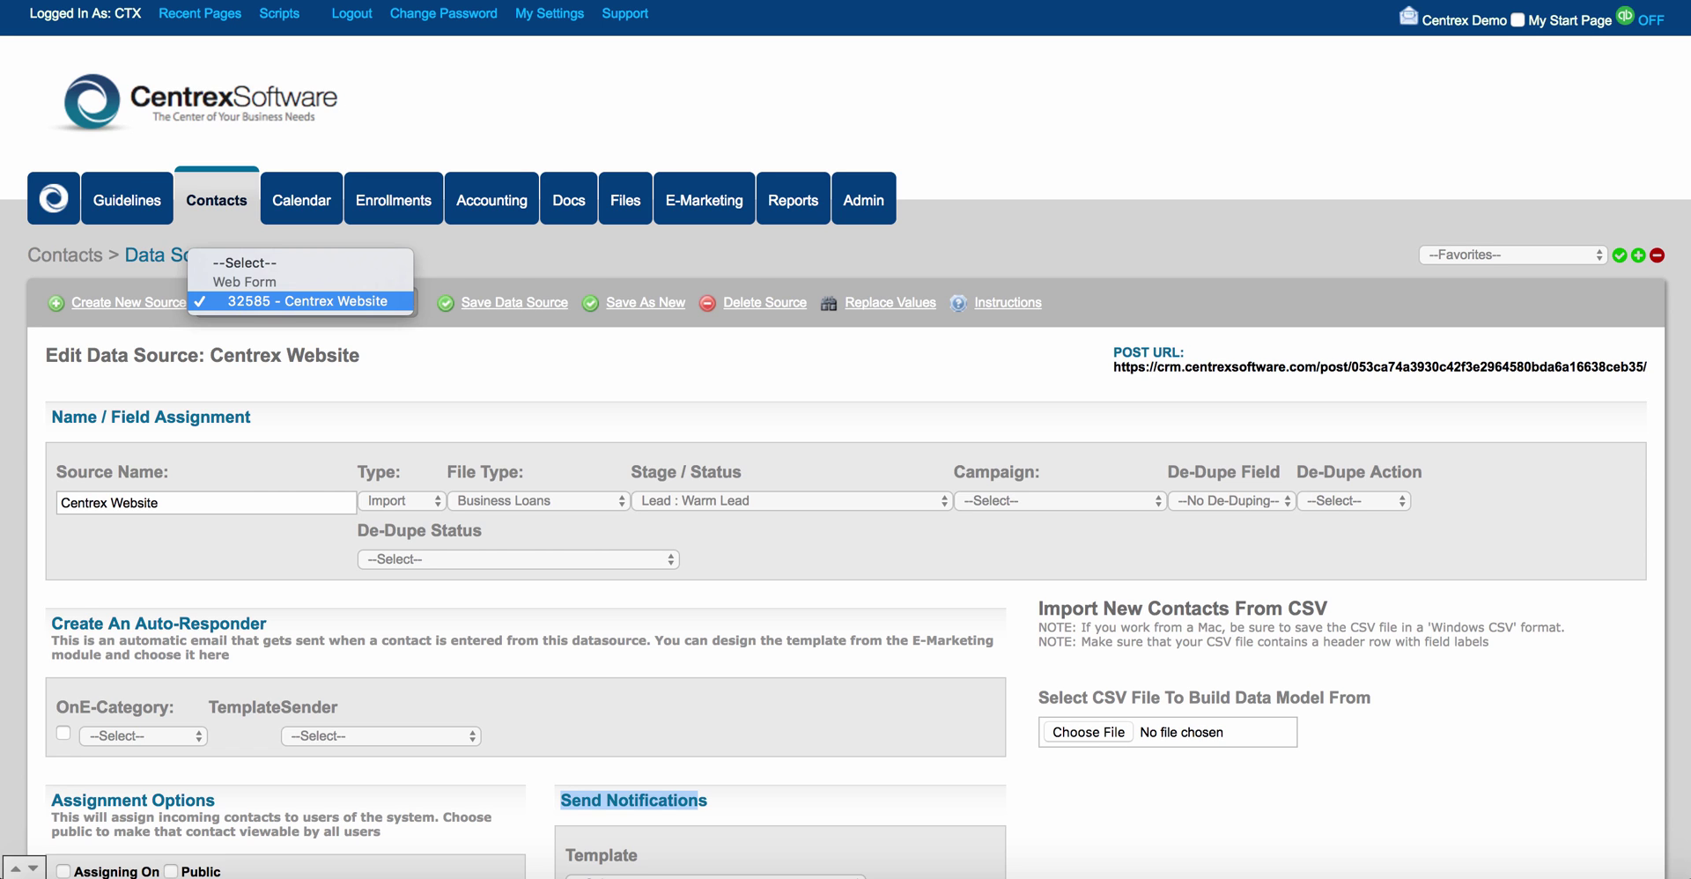
pyautogui.press('Escape')
pyautogui.click(402, 501)
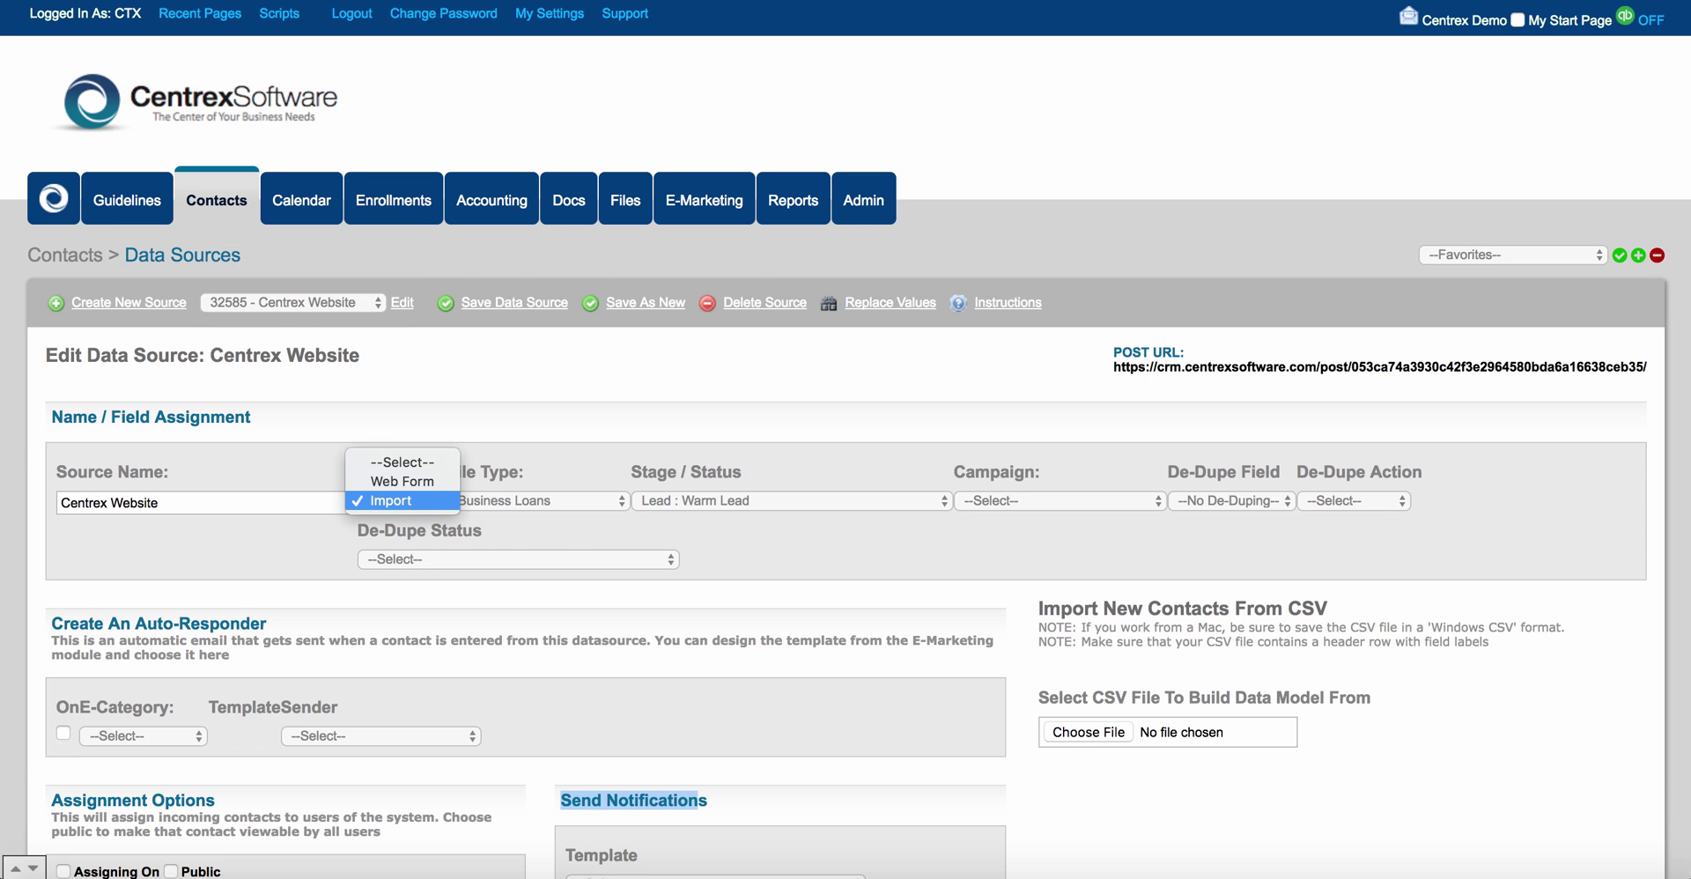
pyautogui.click(402, 482)
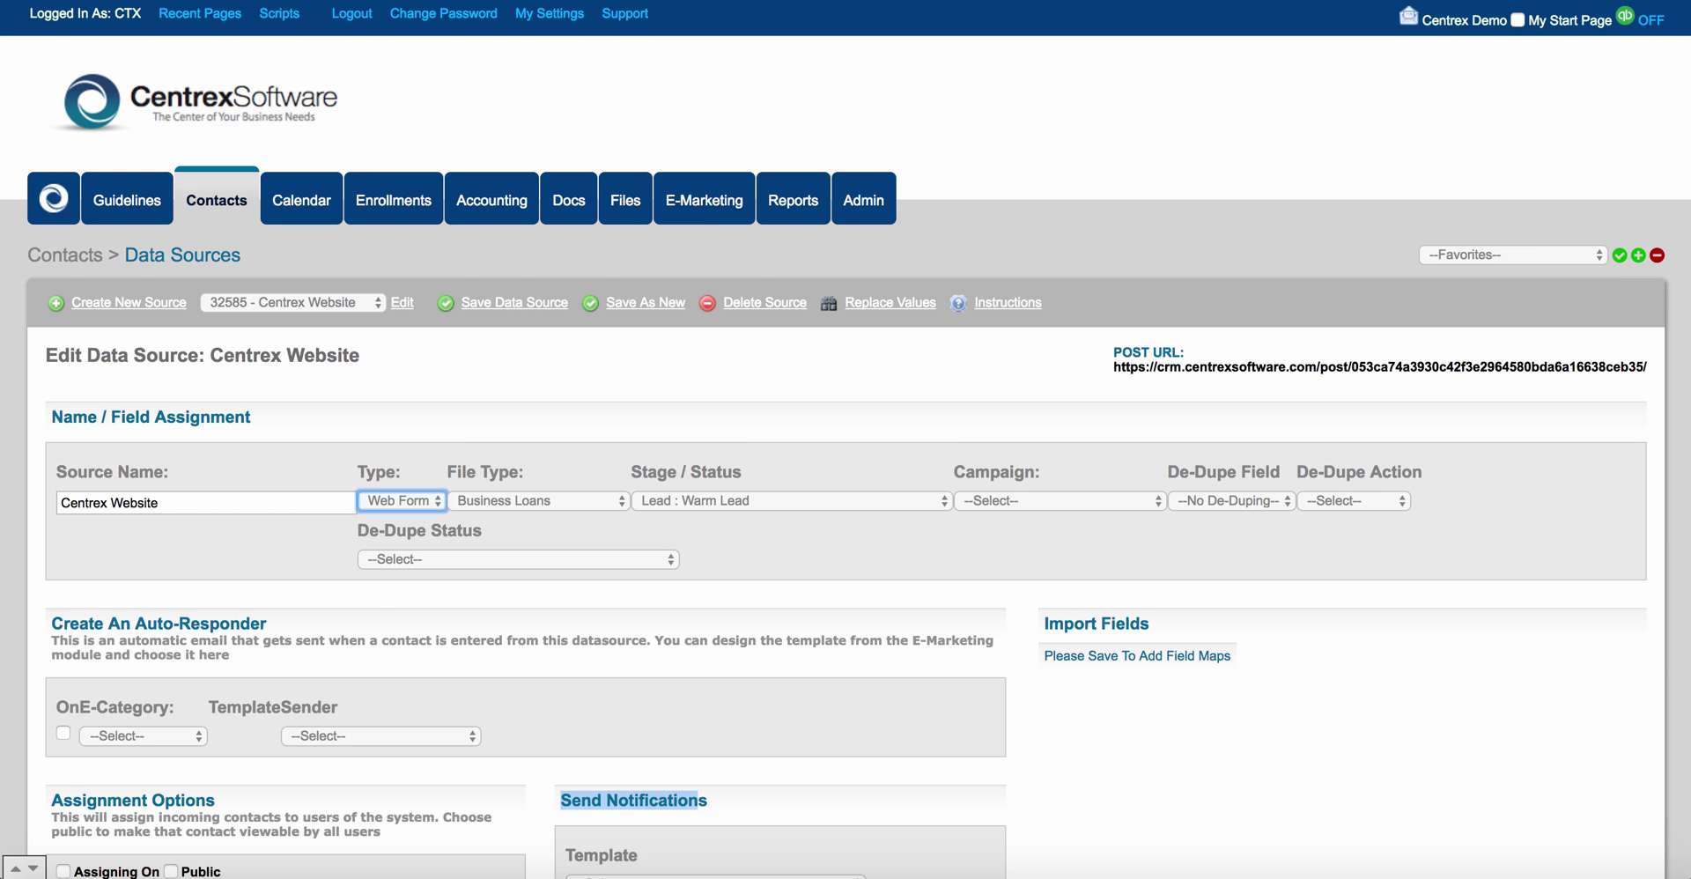
pyautogui.scroll(-1, 846, 440)
pyautogui.scroll(-1, 845, 439)
pyautogui.scroll(2, 845, 439)
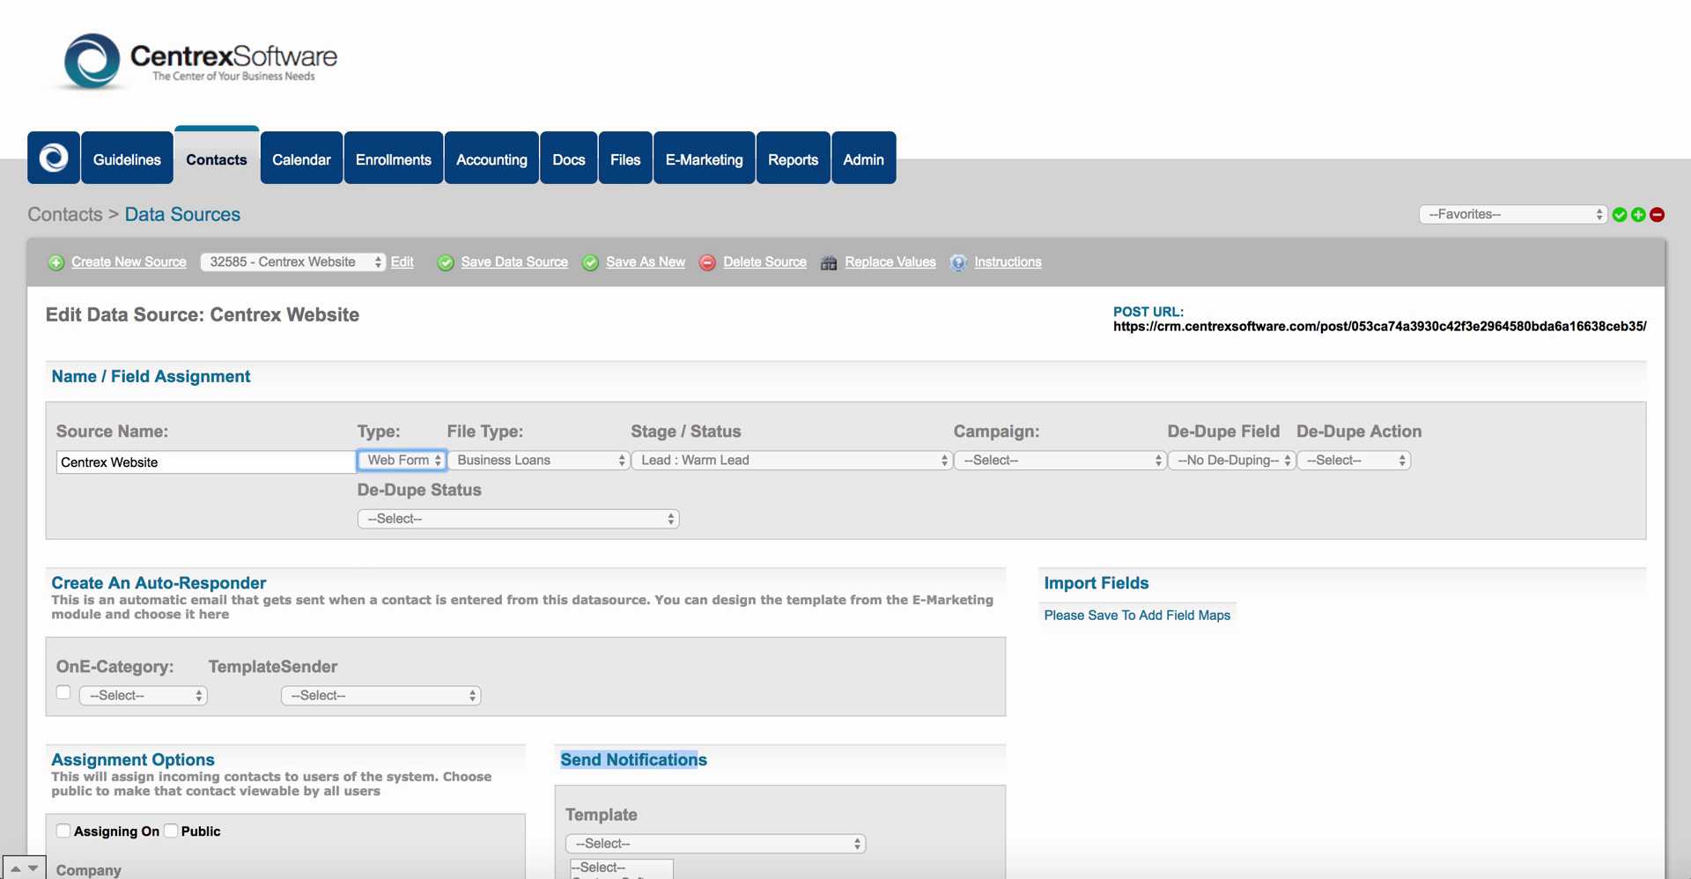
# Open the contacts' Campaigns page and mark the new campaign as active.
pyautogui.click(216, 159)
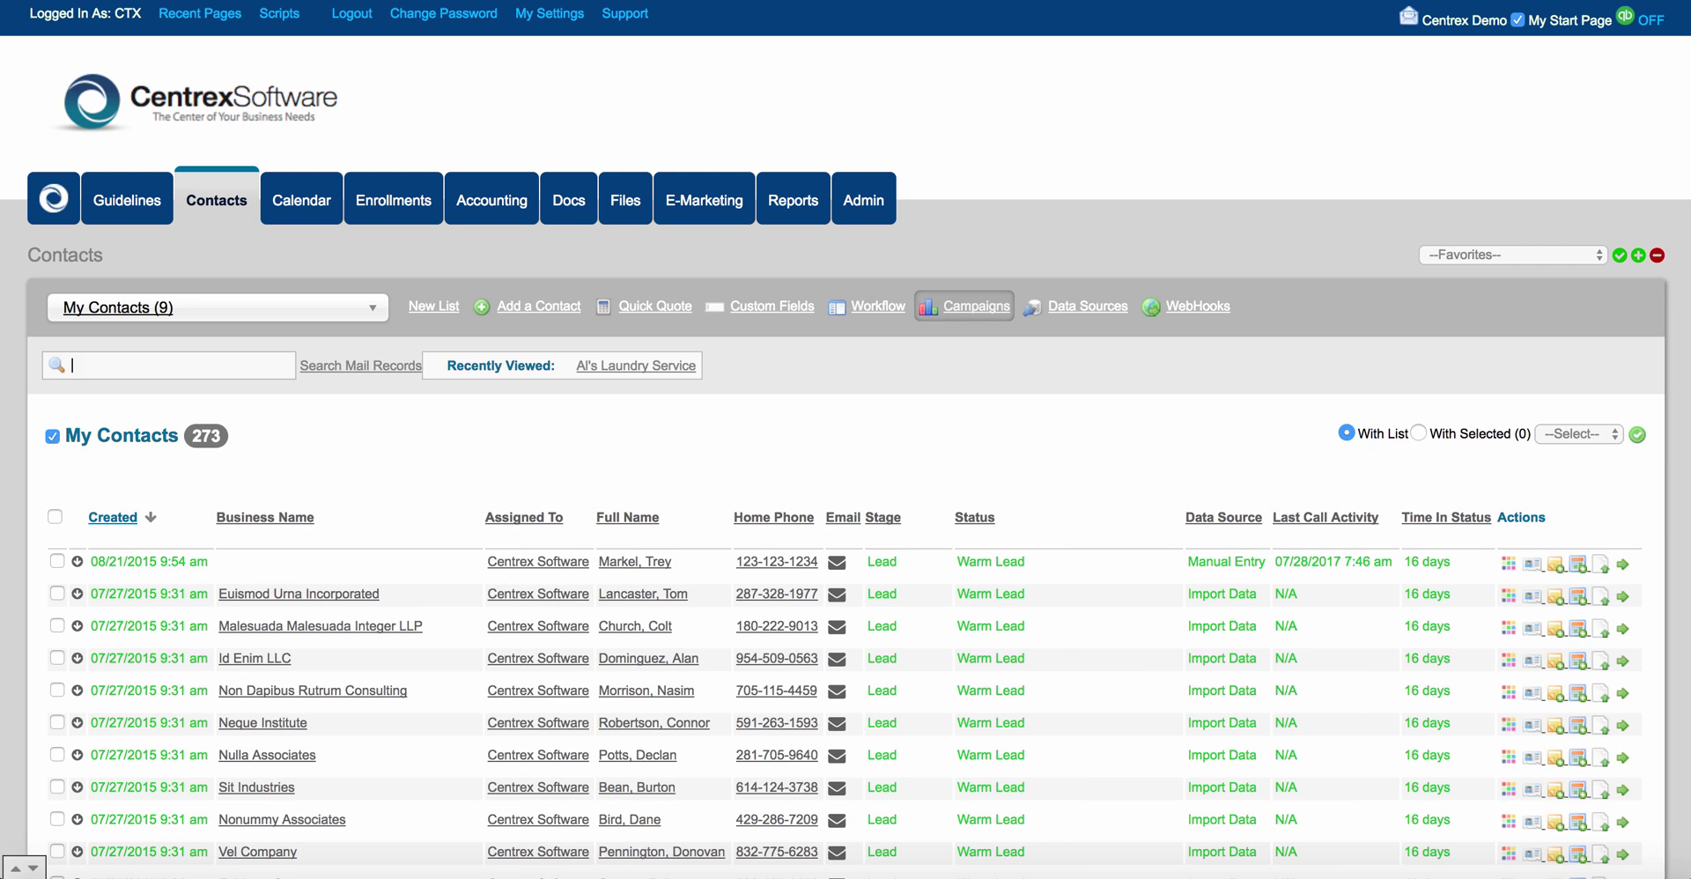
pyautogui.click(964, 305)
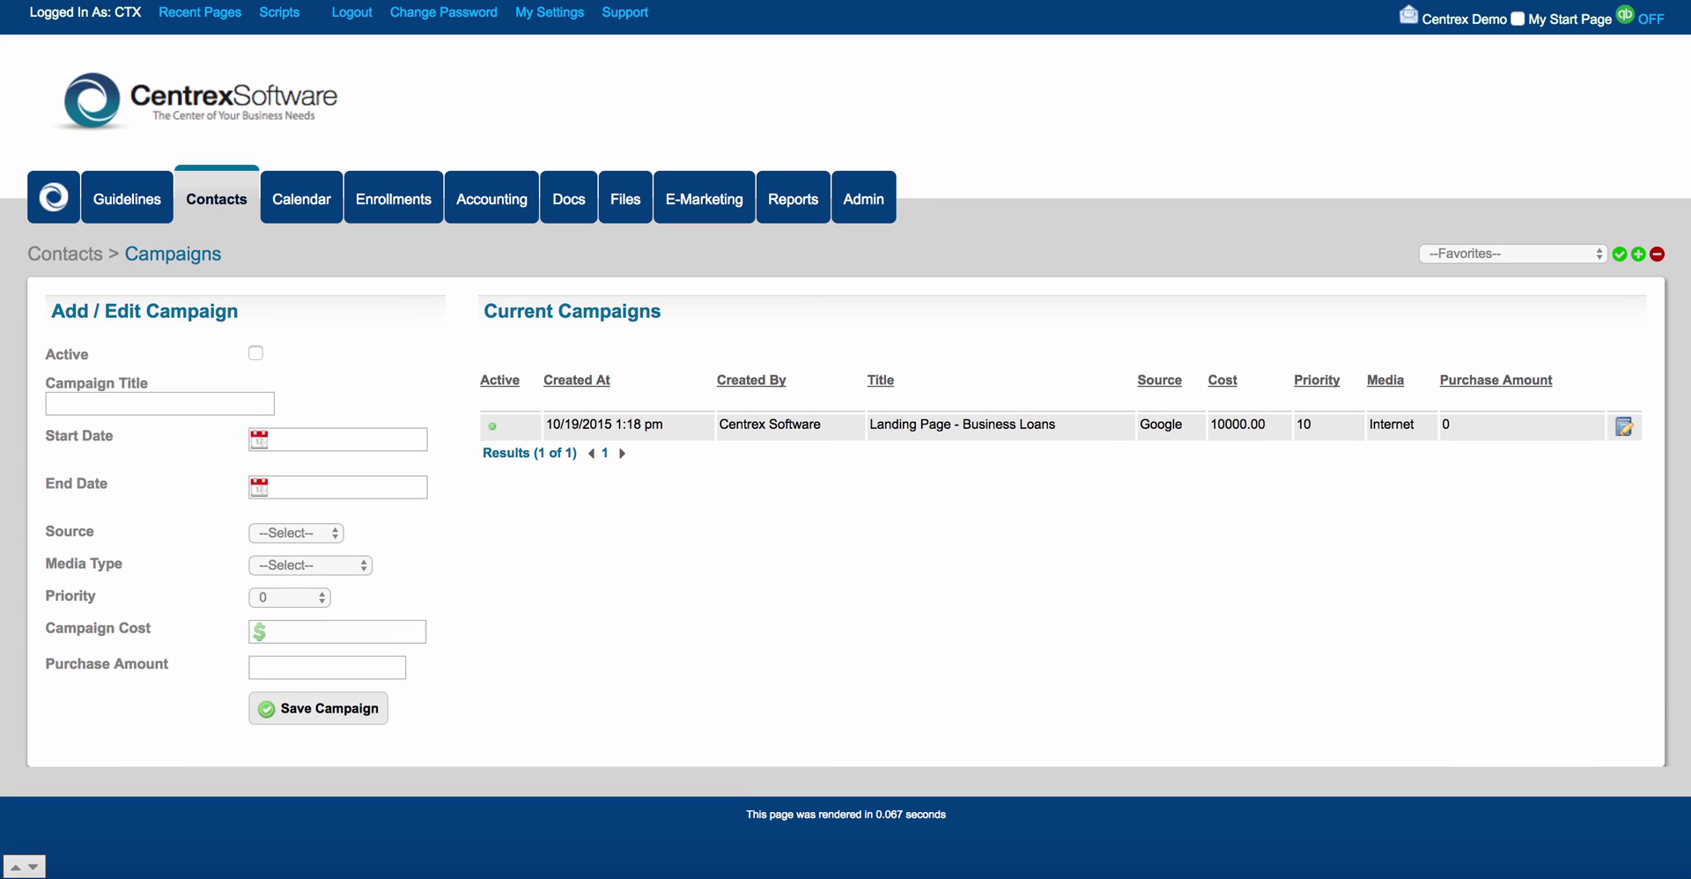
pyautogui.click(159, 404)
pyautogui.click(255, 354)
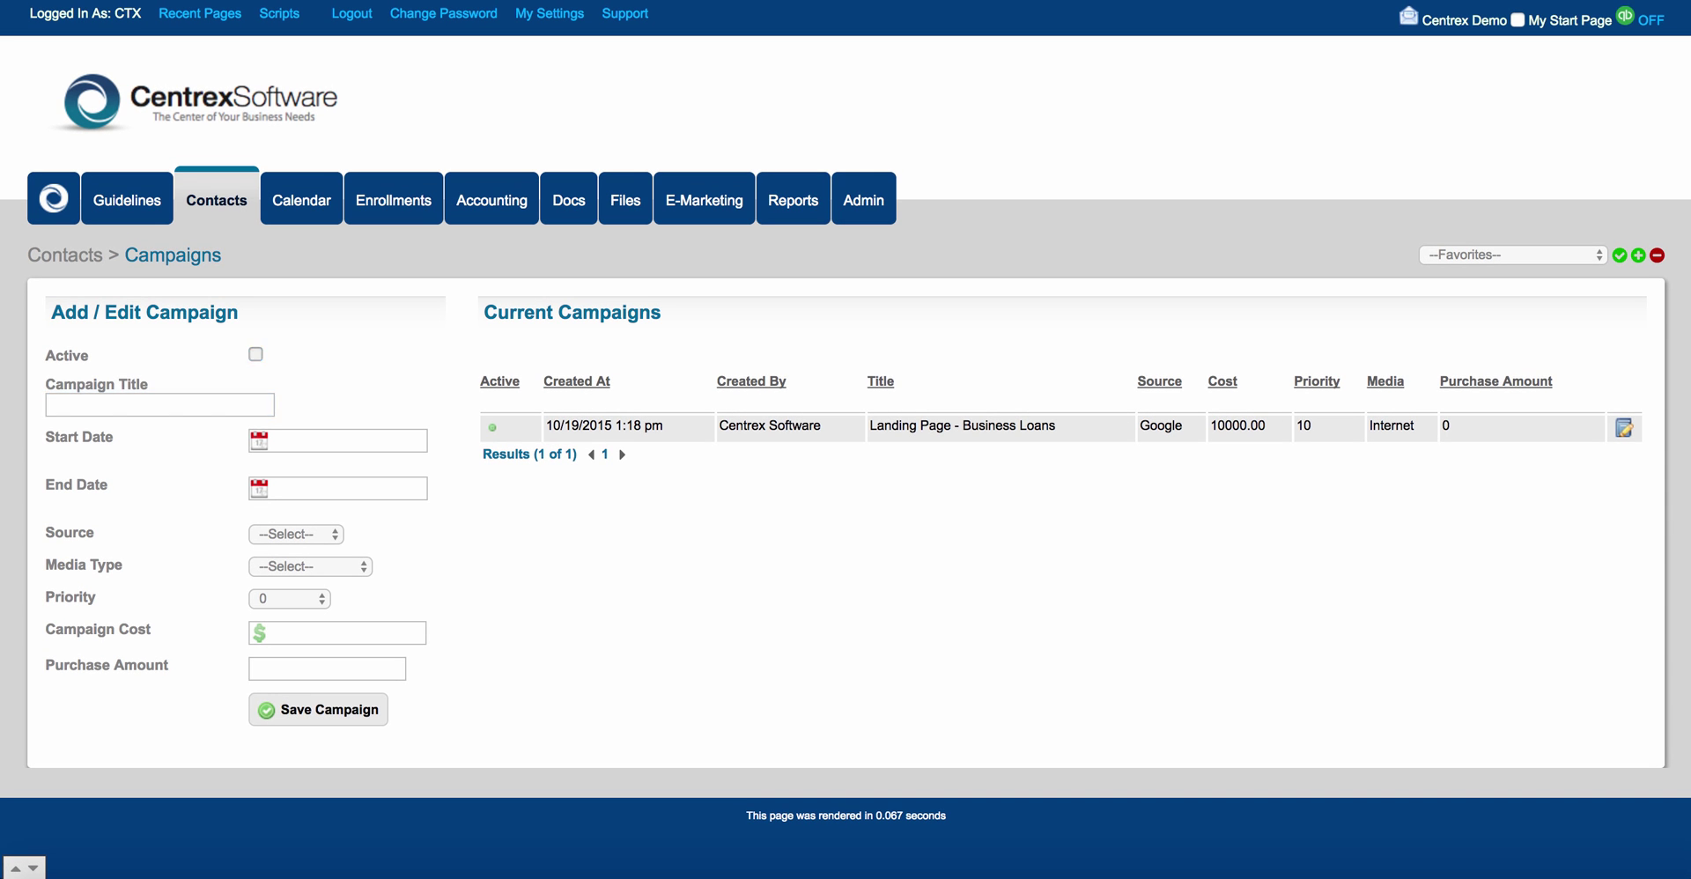
# Highlight the new campaign's Start Date and End Date labels and check its Source options, leaving the source unselected.
pyautogui.moveTo(45, 436); pyautogui.dragTo(101, 437)
pyautogui.moveTo(45, 484); pyautogui.dragTo(108, 484)
pyautogui.click(296, 533)
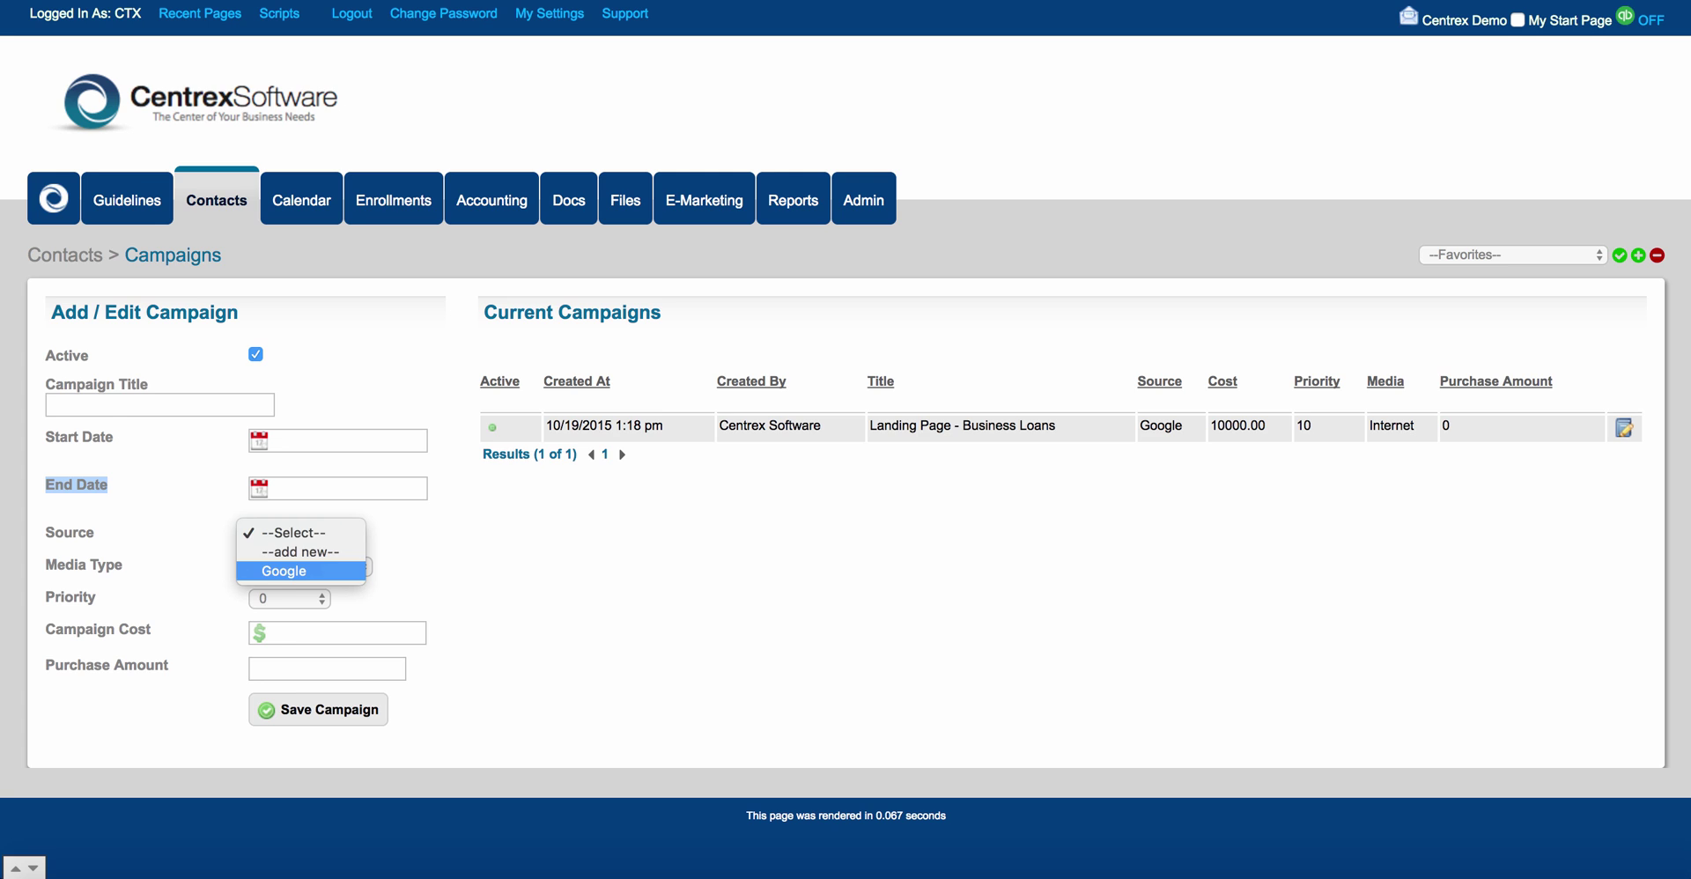
pyautogui.click(294, 533)
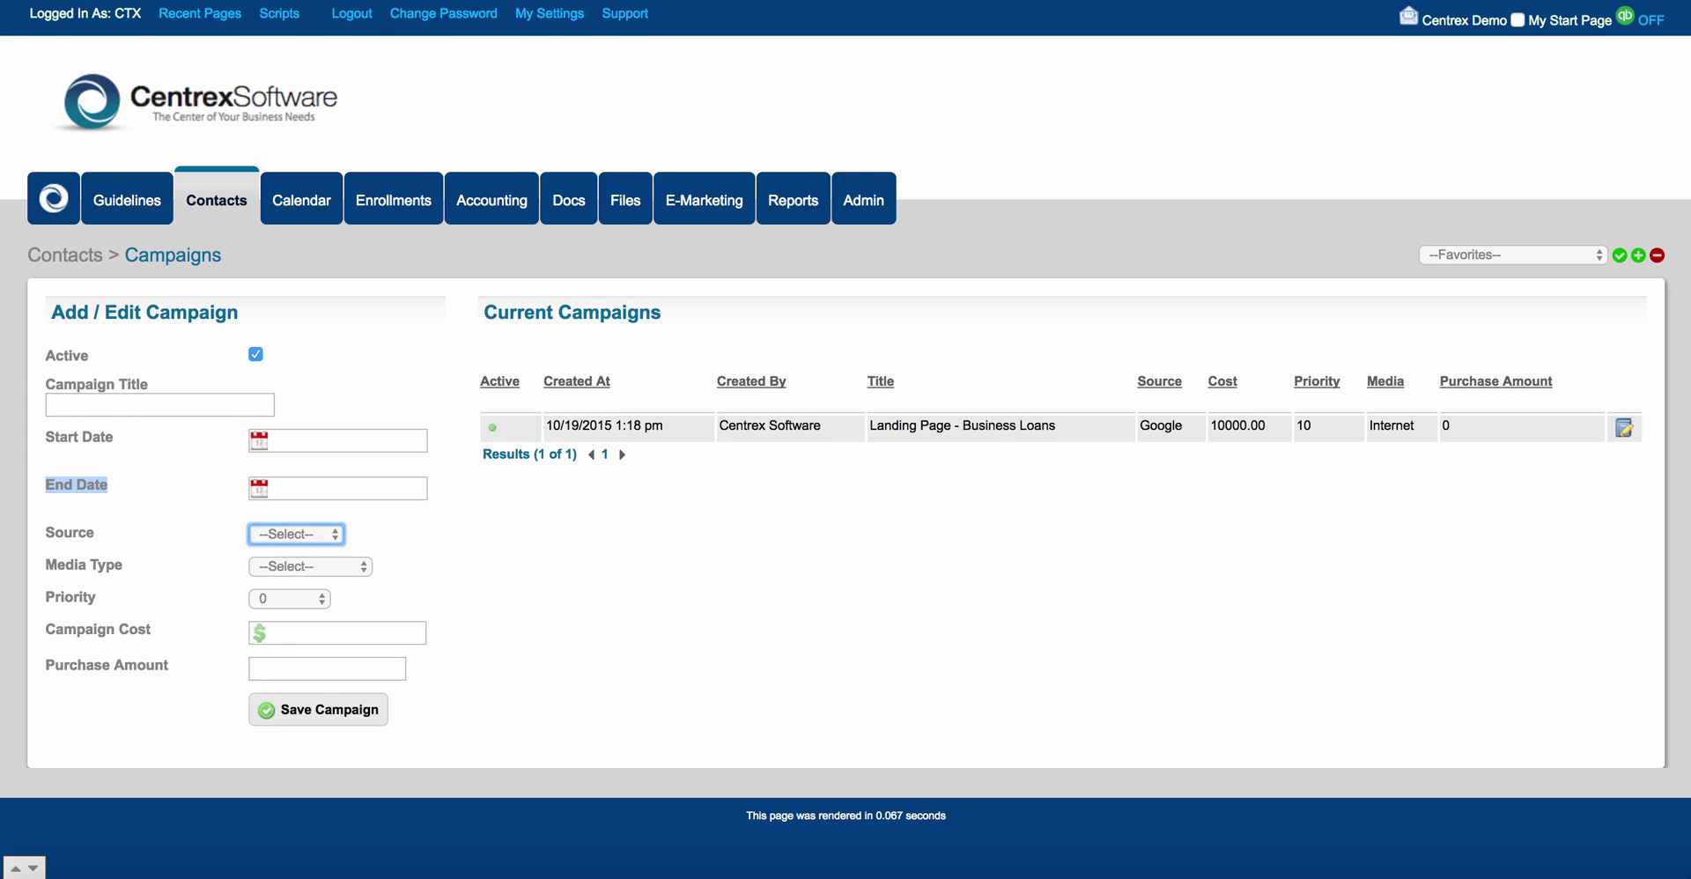
# Check the media types available for the new campaign, leaving Media Type unselected.
pyautogui.click(308, 566)
pyautogui.press('Down')
pyautogui.press('Down')
pyautogui.press('Down')
pyautogui.press('Down')
pyautogui.press('Down')
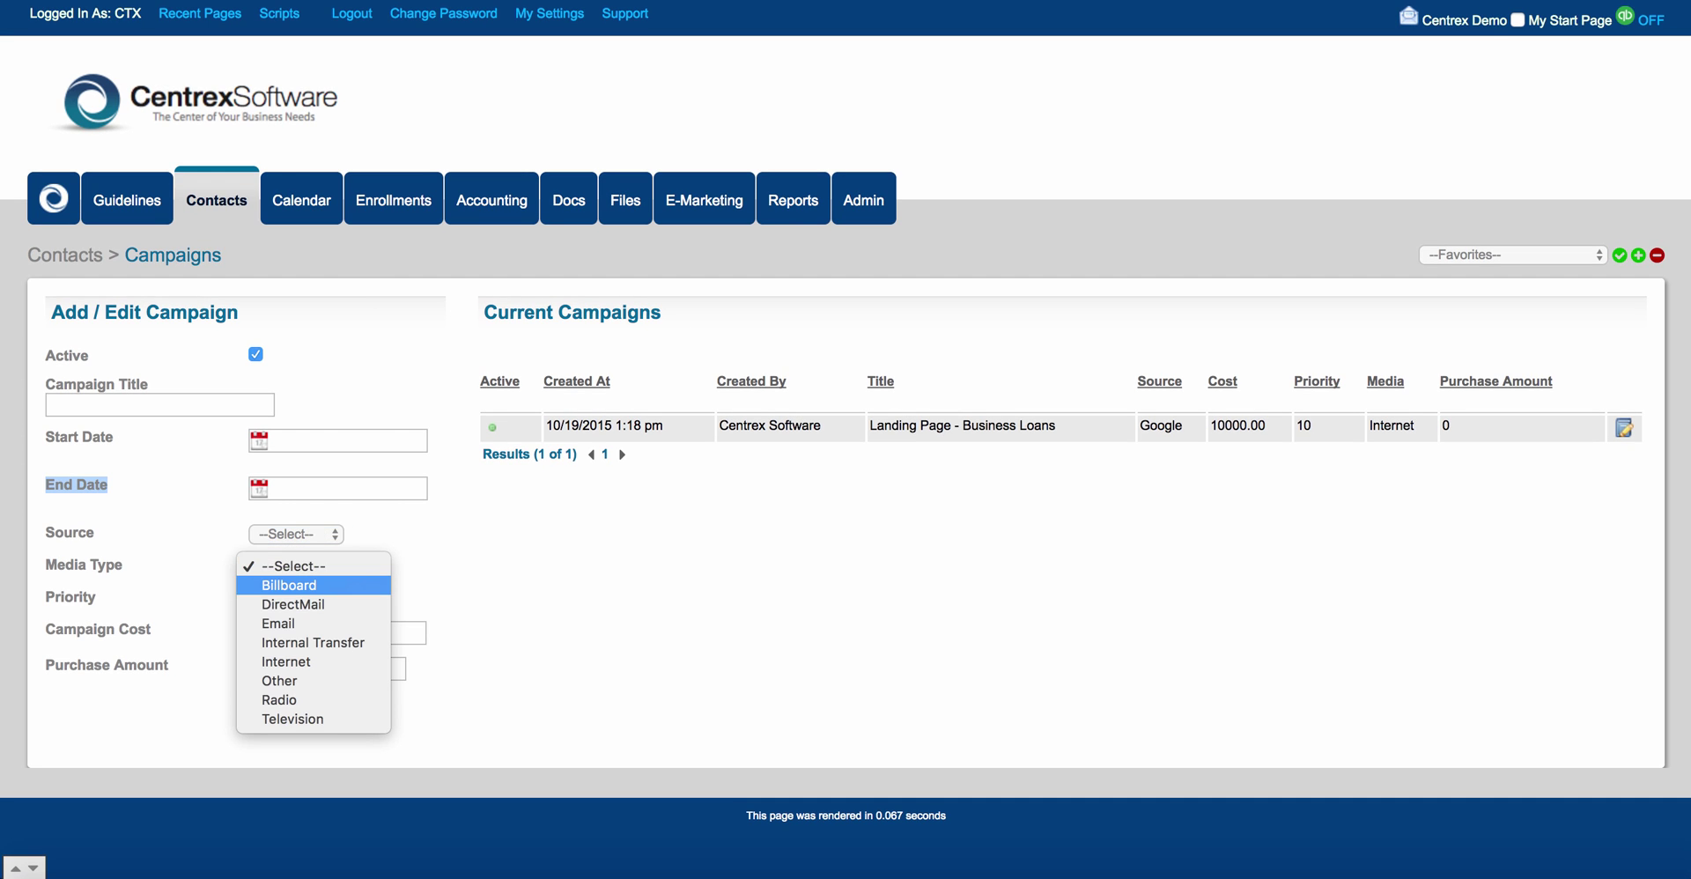
pyautogui.press('Escape')
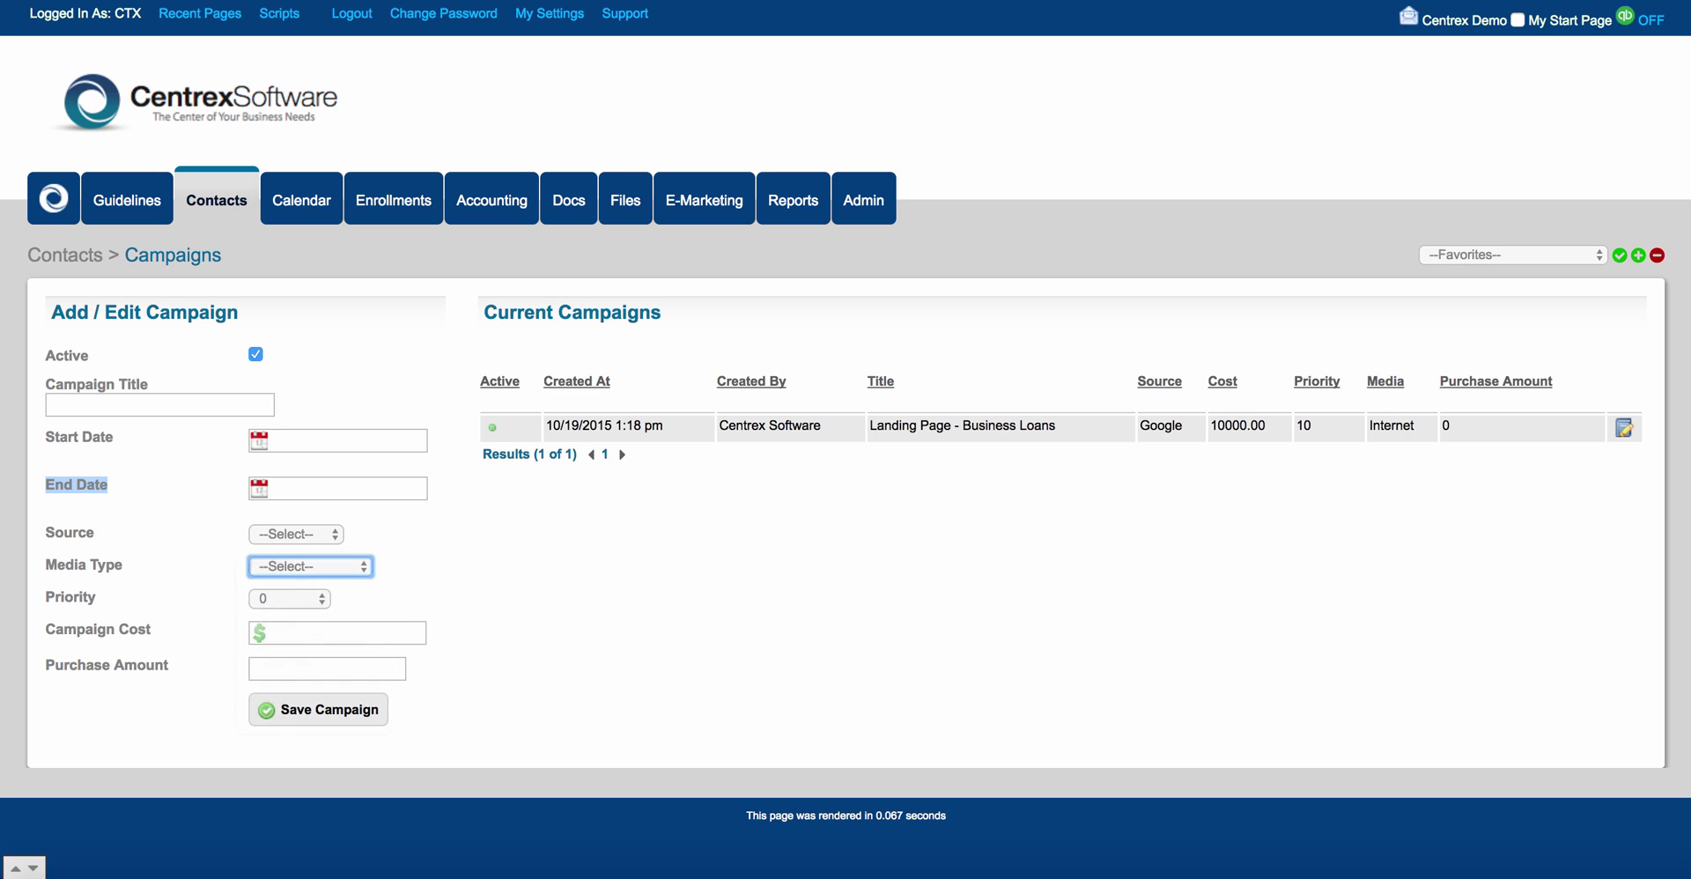
# Go through the Campaign Cost and Purchase Amount fields and open the Landing Page - Business Loans campaign for editing.
pyautogui.press('Tab')
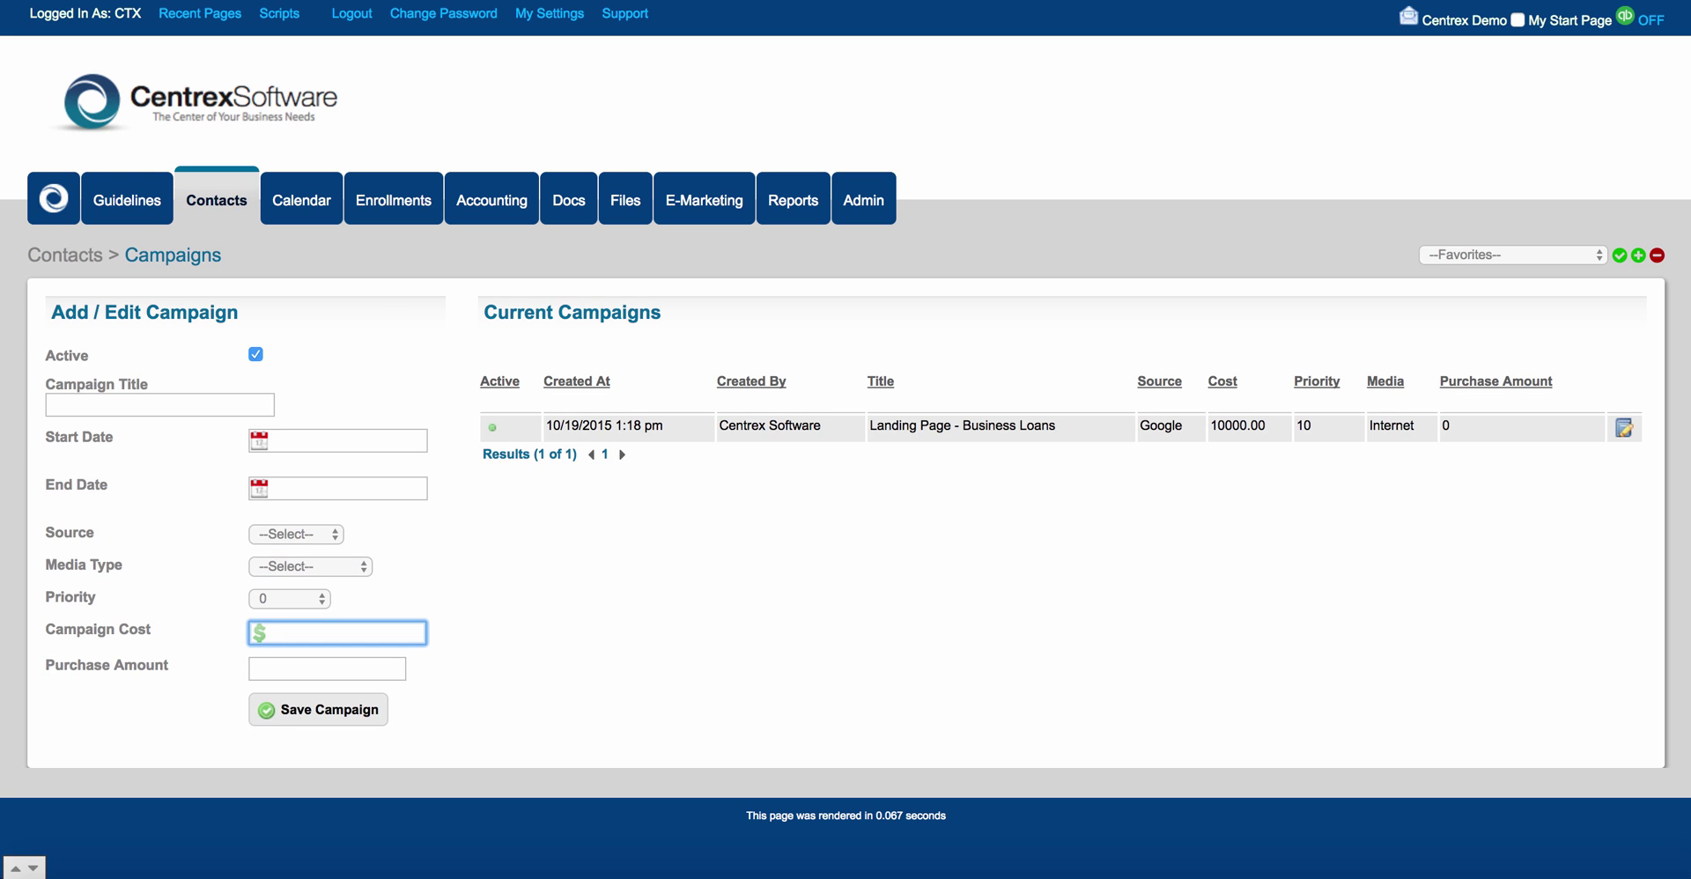
pyautogui.press('Tab')
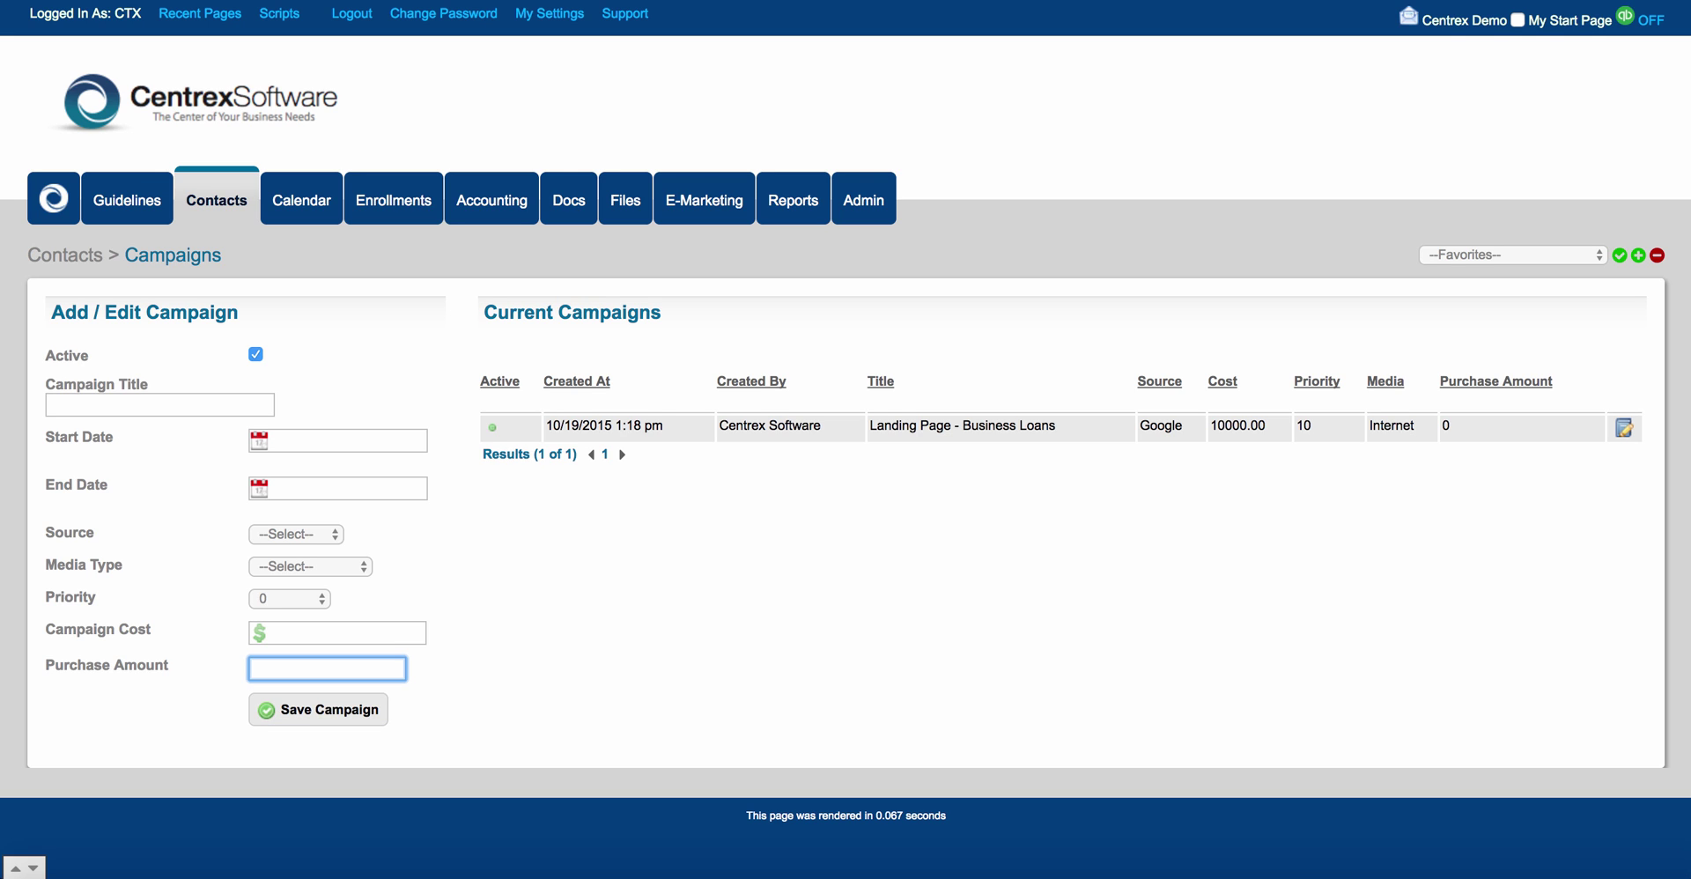
pyautogui.click(1623, 428)
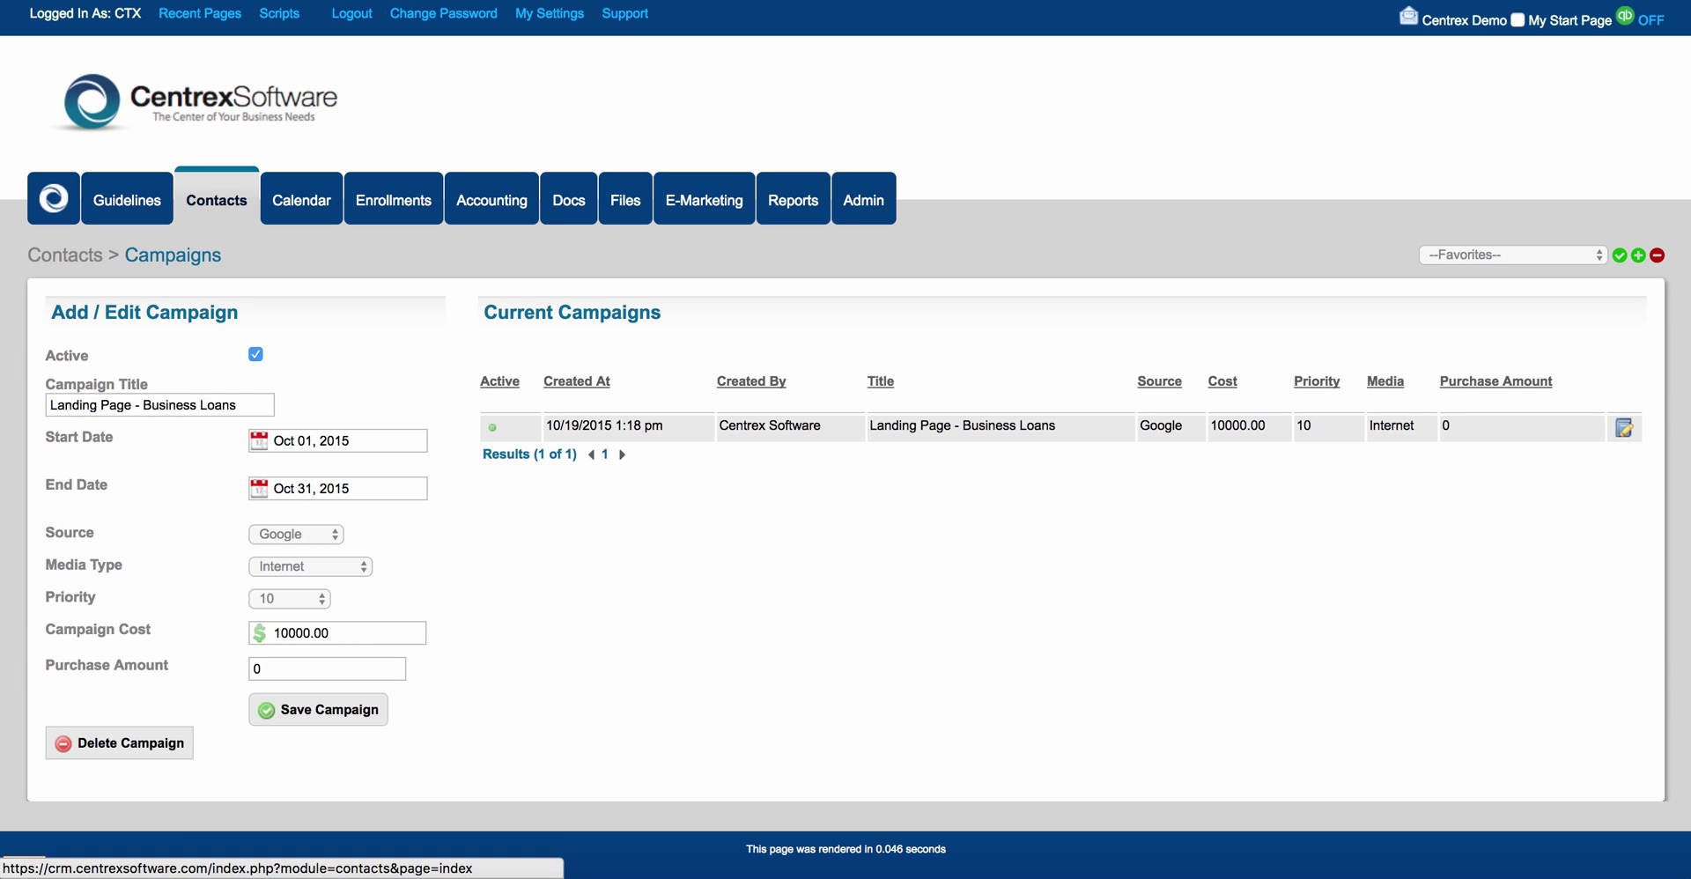
# Open the contacts' Data Sources page and check the Campaign choices for a new data source, leaving the campaign unselected.
pyautogui.click(217, 201)
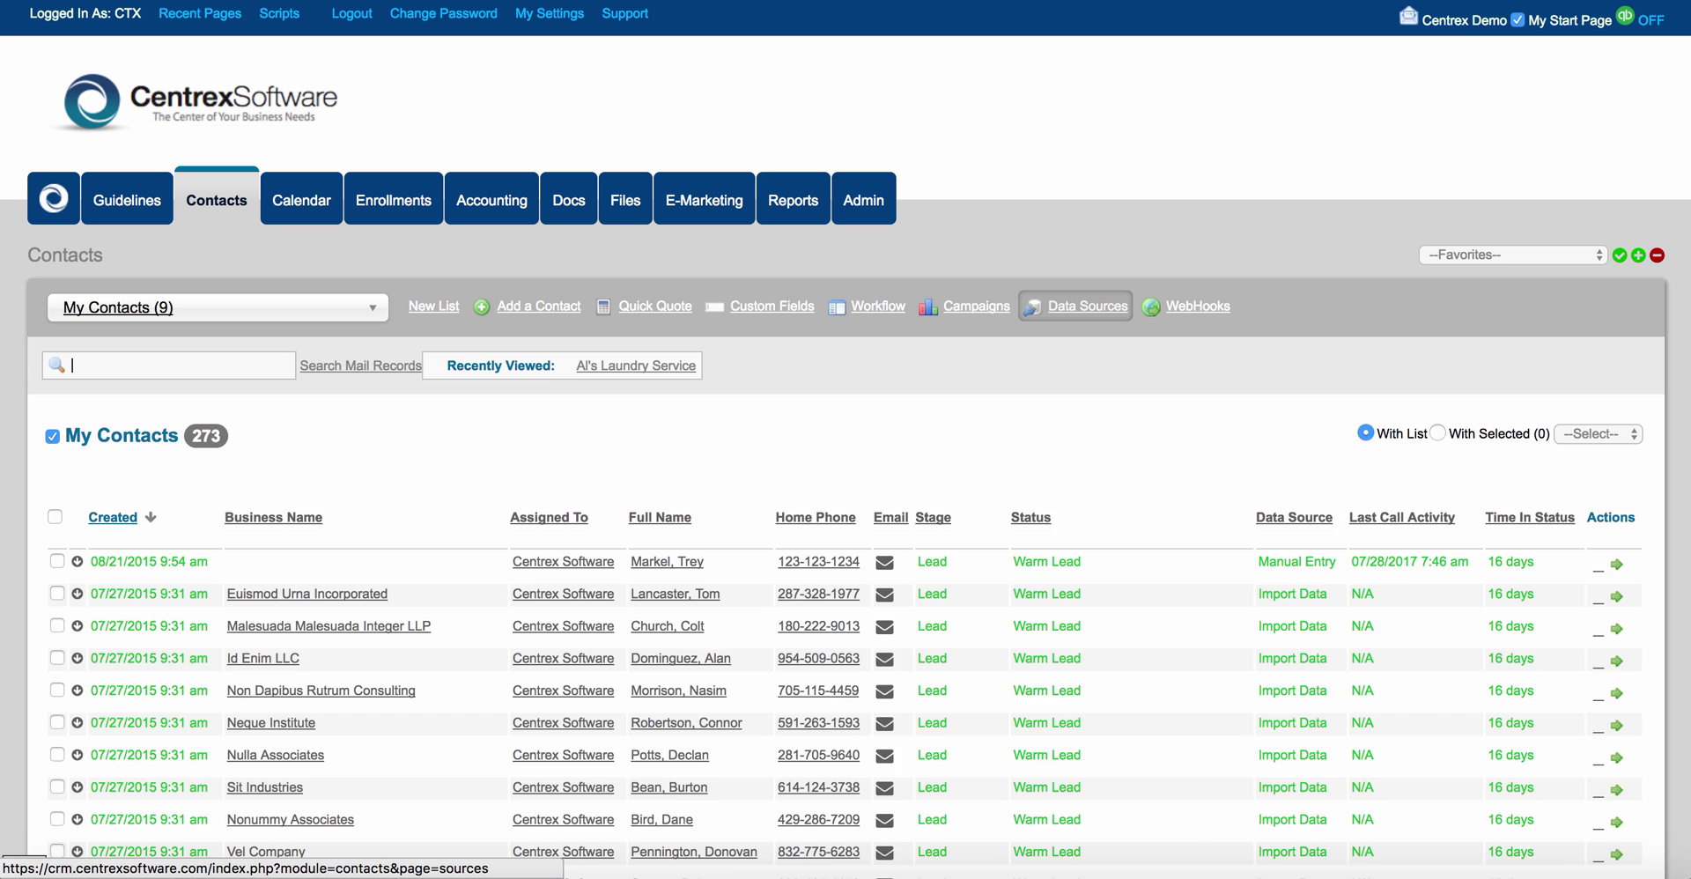
pyautogui.click(1078, 306)
pyautogui.click(872, 494)
pyautogui.click(871, 458)
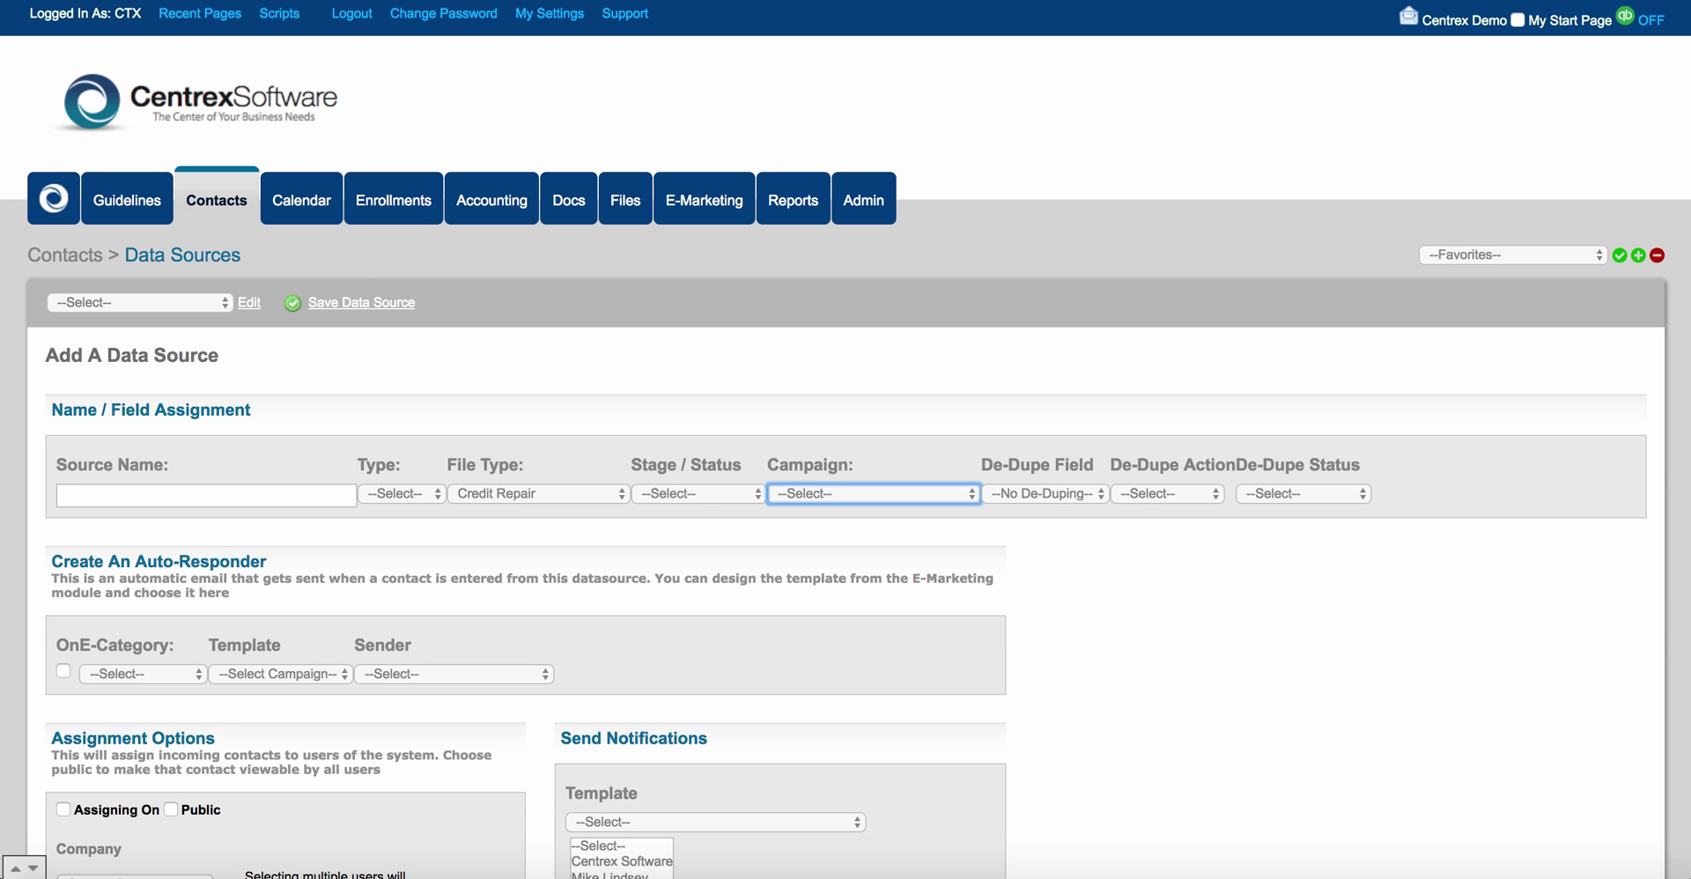
# Open the contacts' WebHooks page and review the Create A WebHook form and its Method options, leaving the method unselected.
pyautogui.click(216, 201)
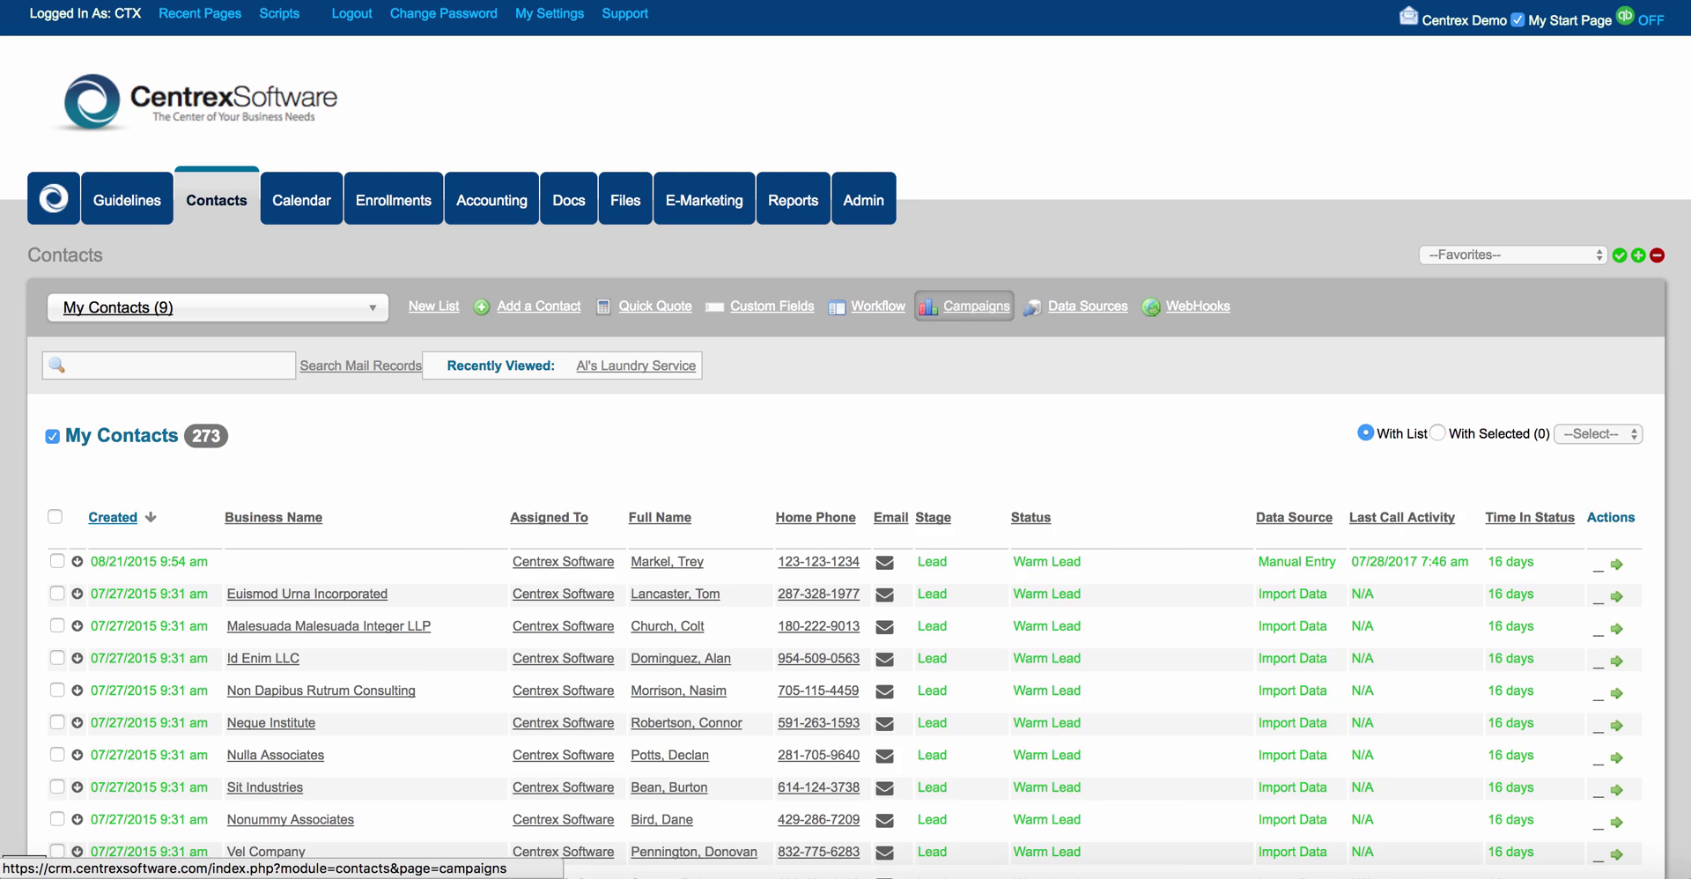
pyautogui.click(1197, 306)
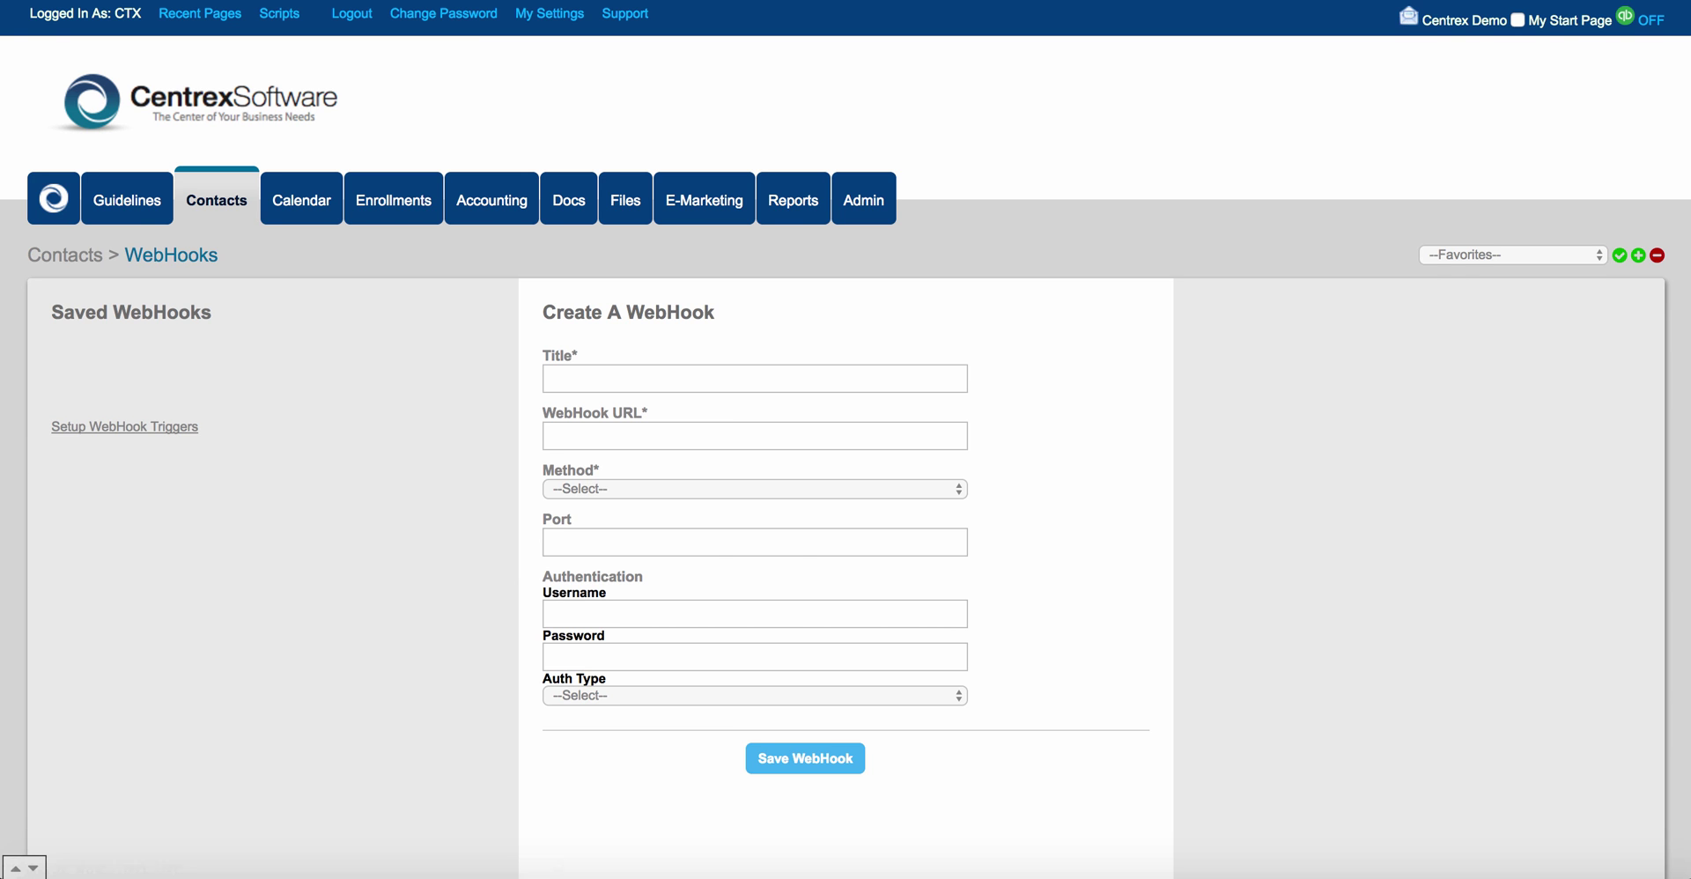
pyautogui.scroll(-2, 846, 475)
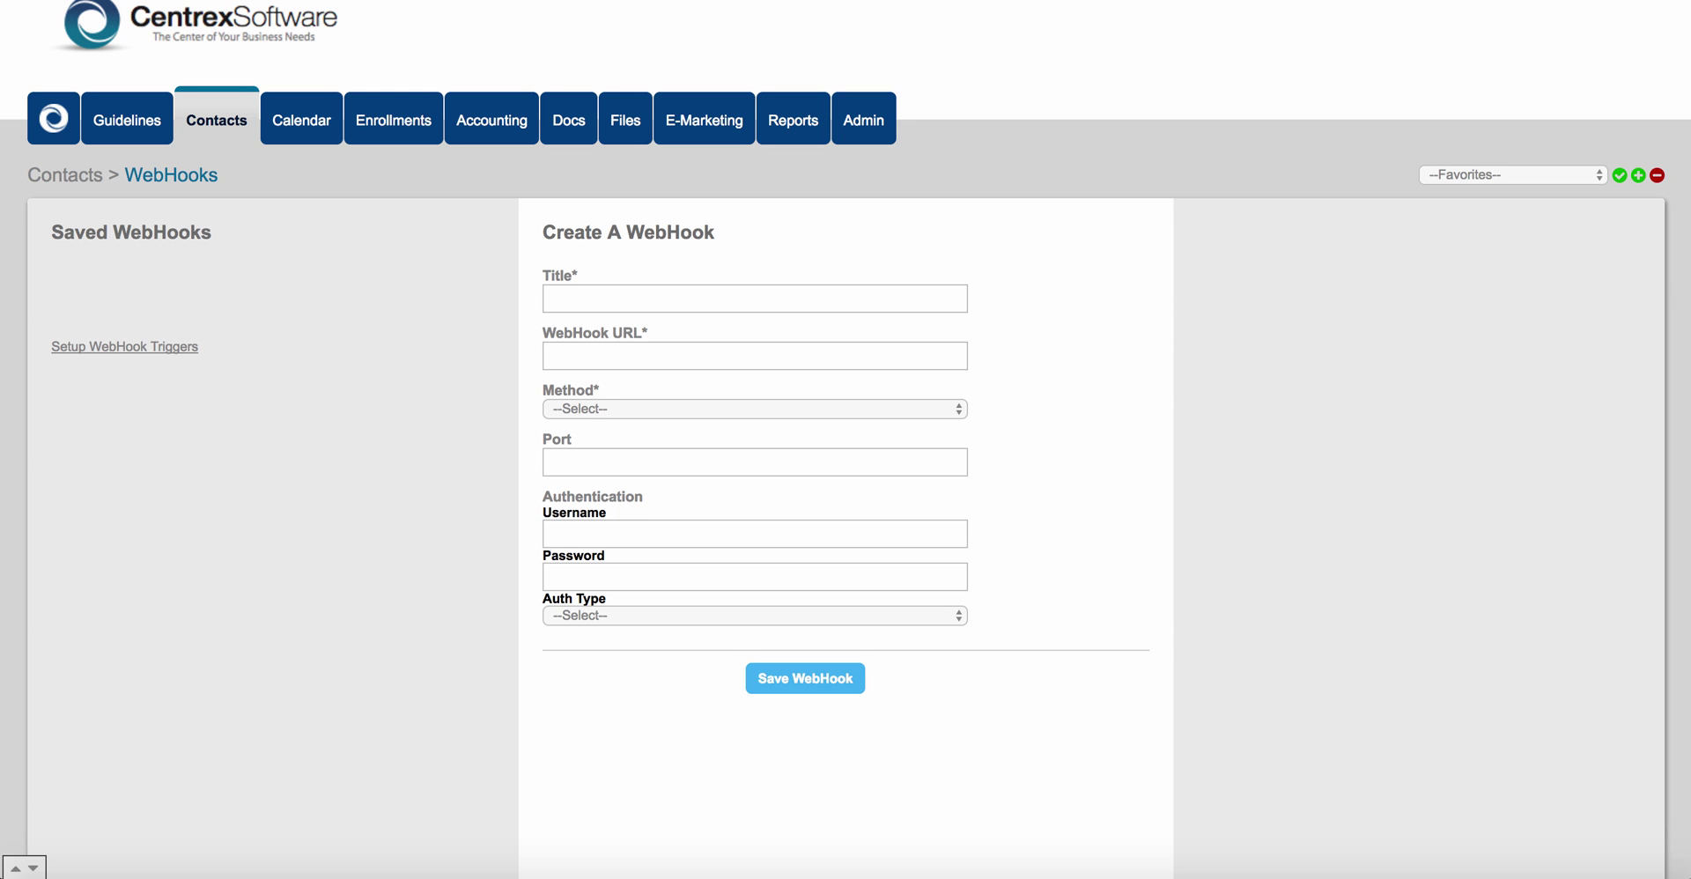
pyautogui.scroll(-2, 846, 440)
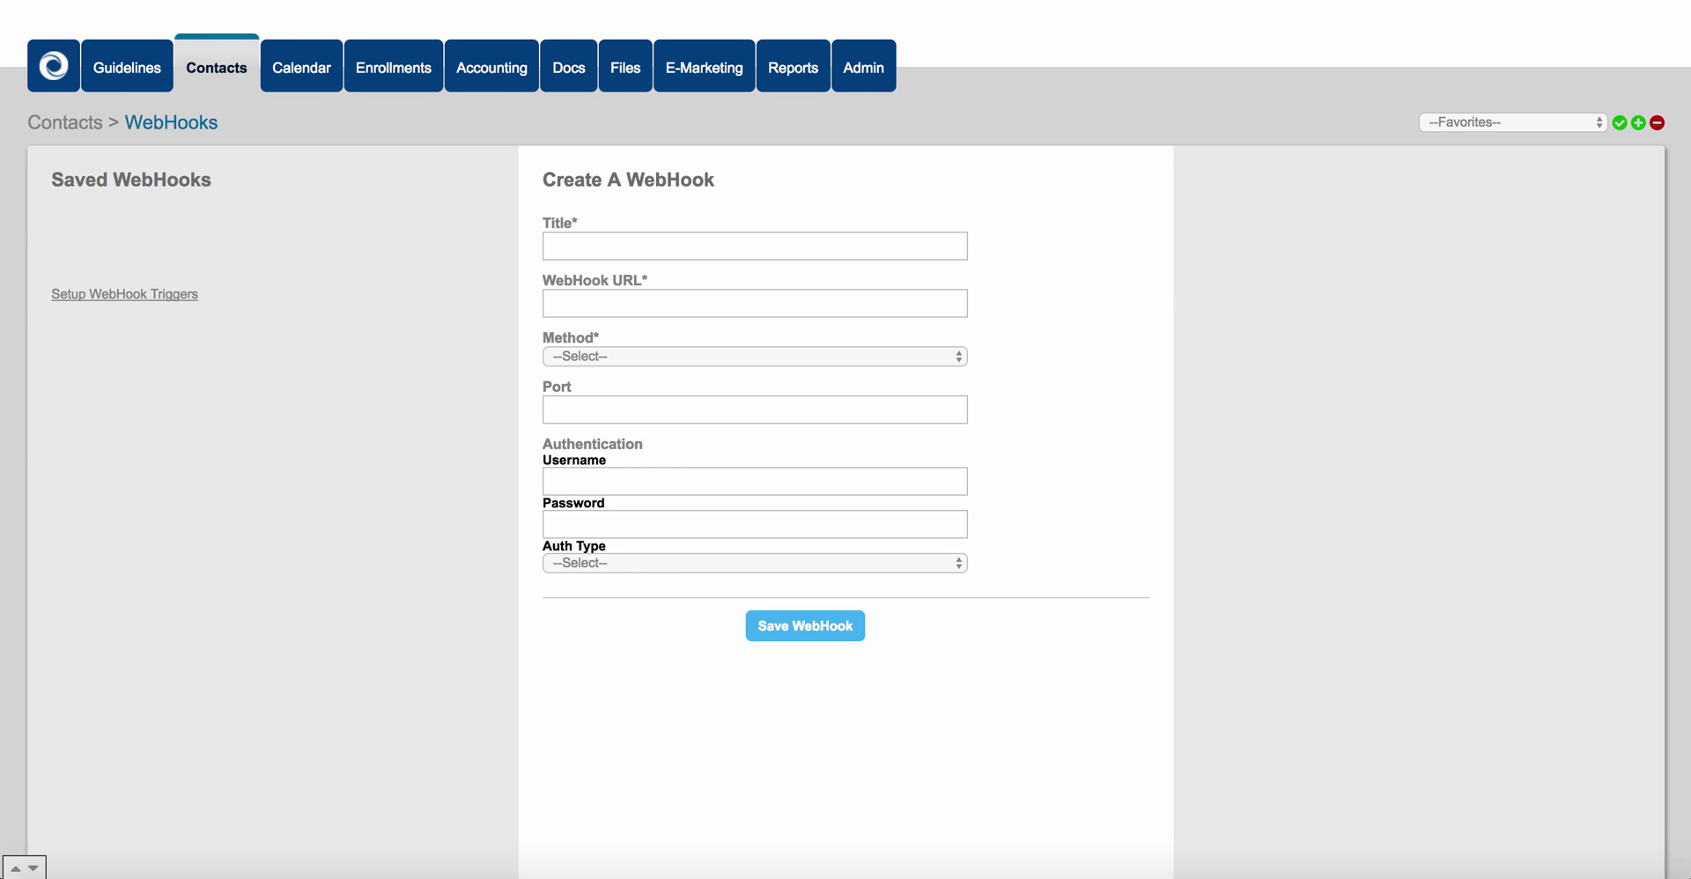
pyautogui.click(755, 357)
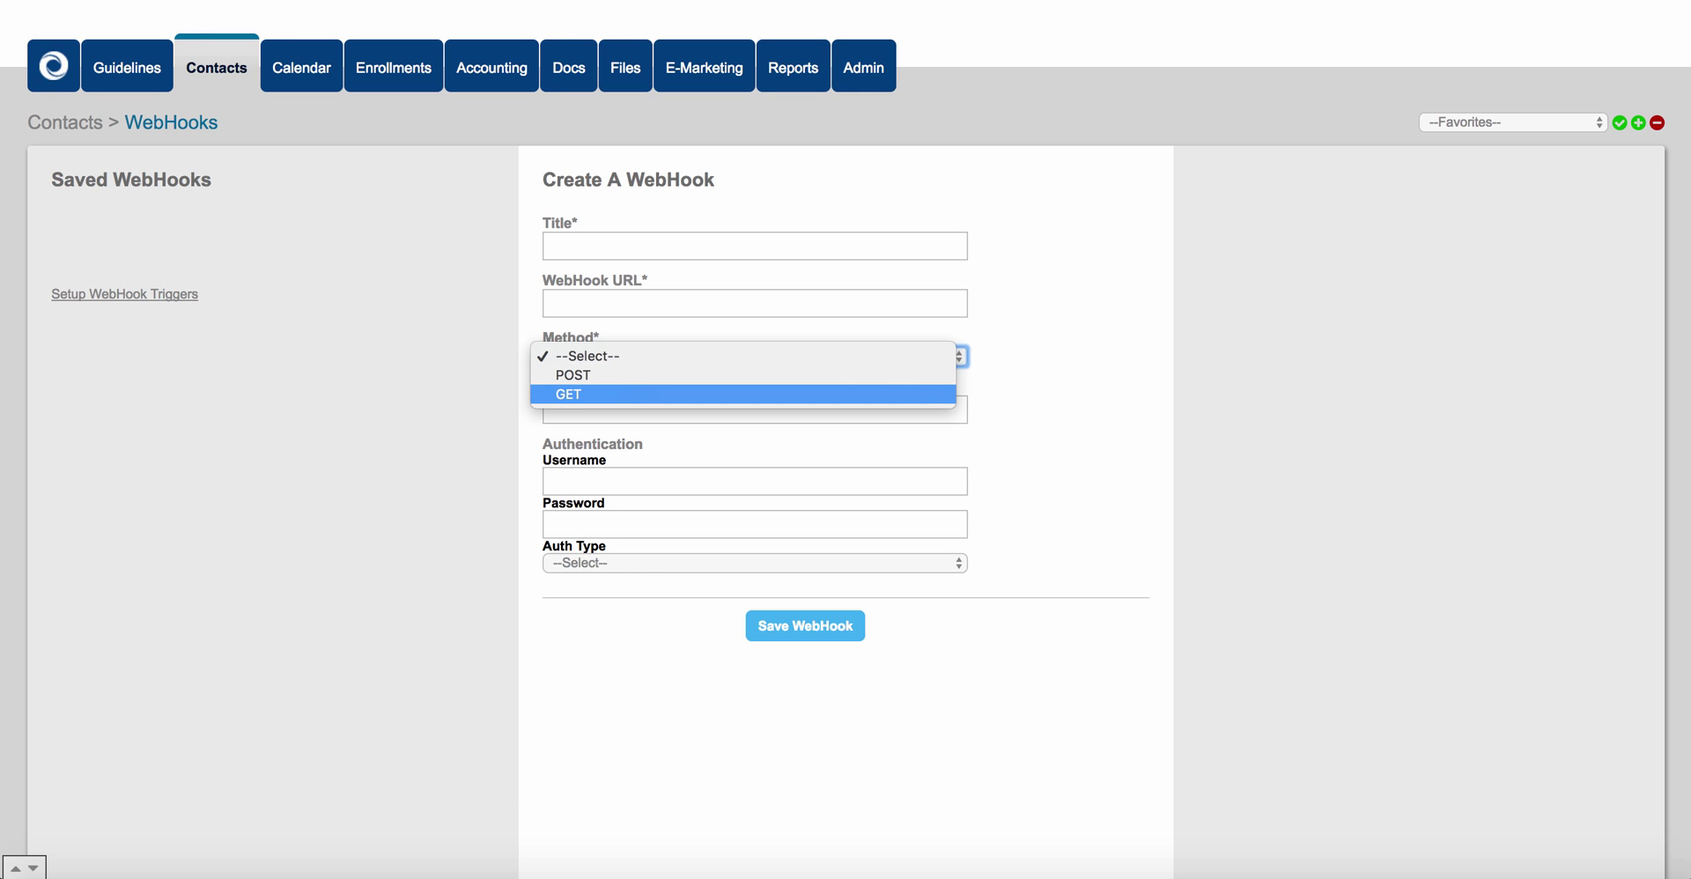
pyautogui.press('Escape')
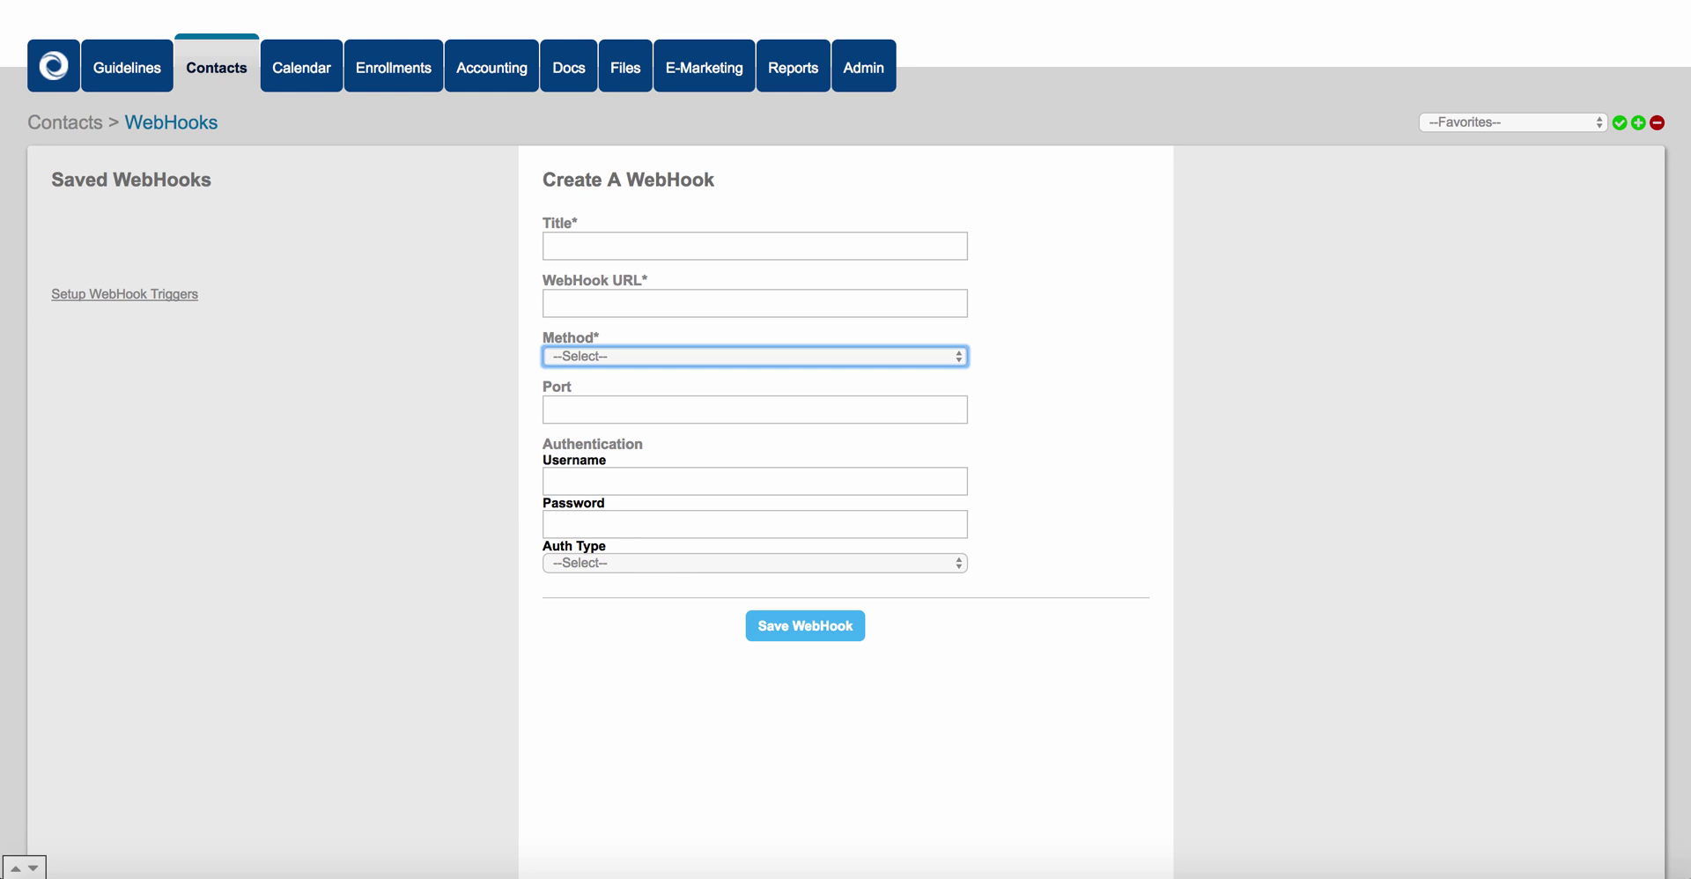
# Review the Data Sources page down to its WebHooks section and return to the contacts list.
pyautogui.click(216, 68)
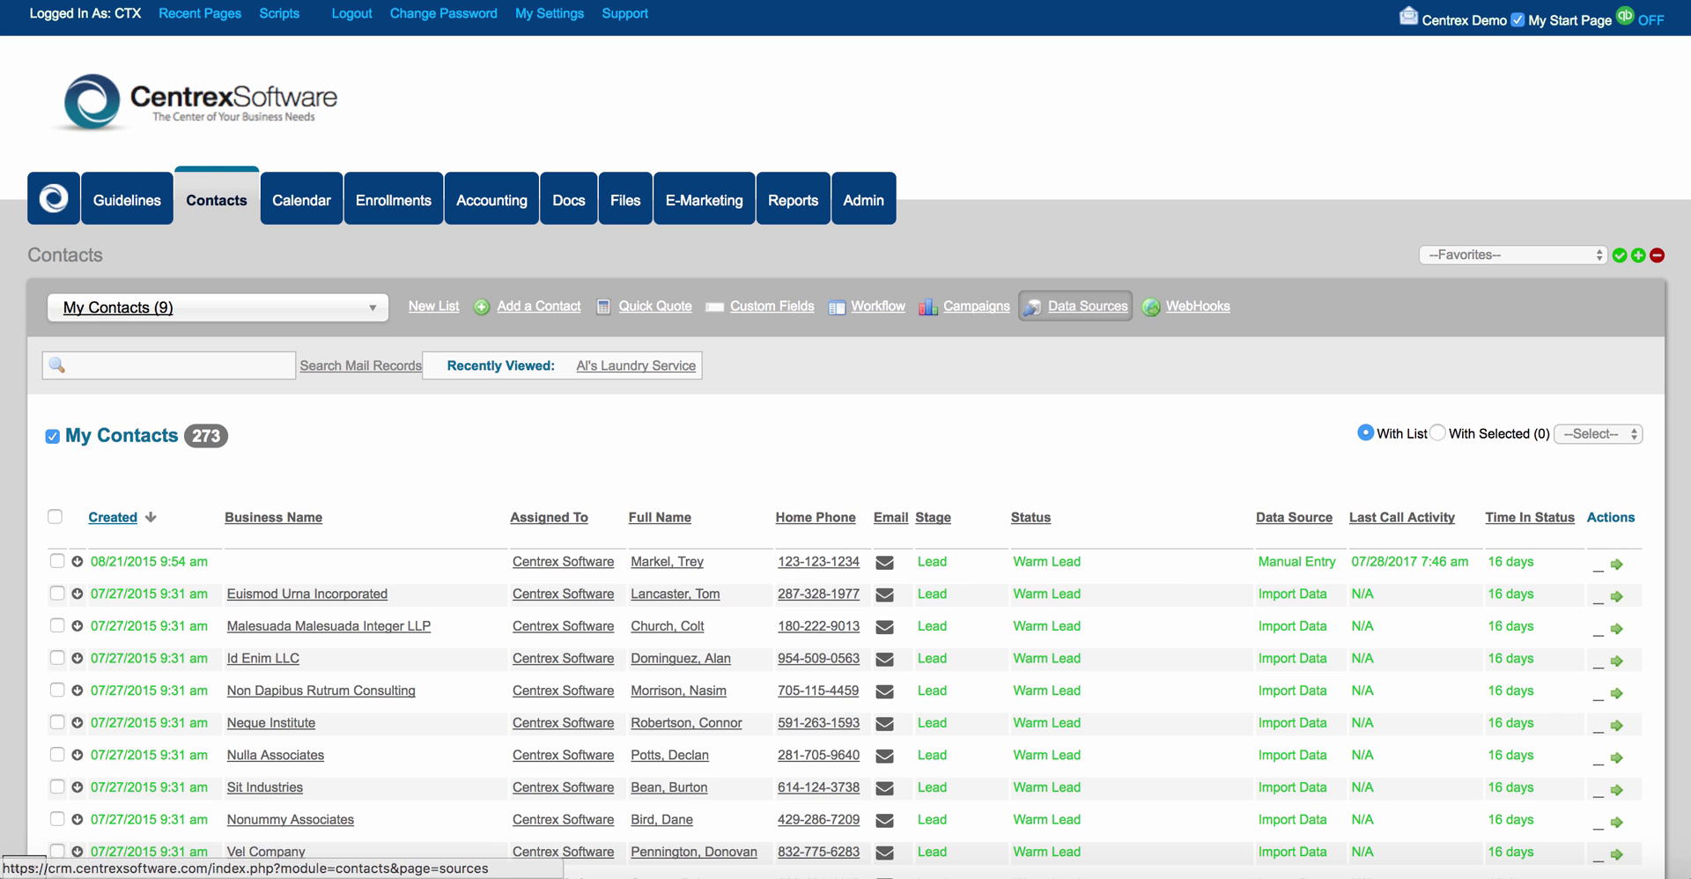
pyautogui.click(1087, 305)
pyautogui.scroll(-8, 846, 441)
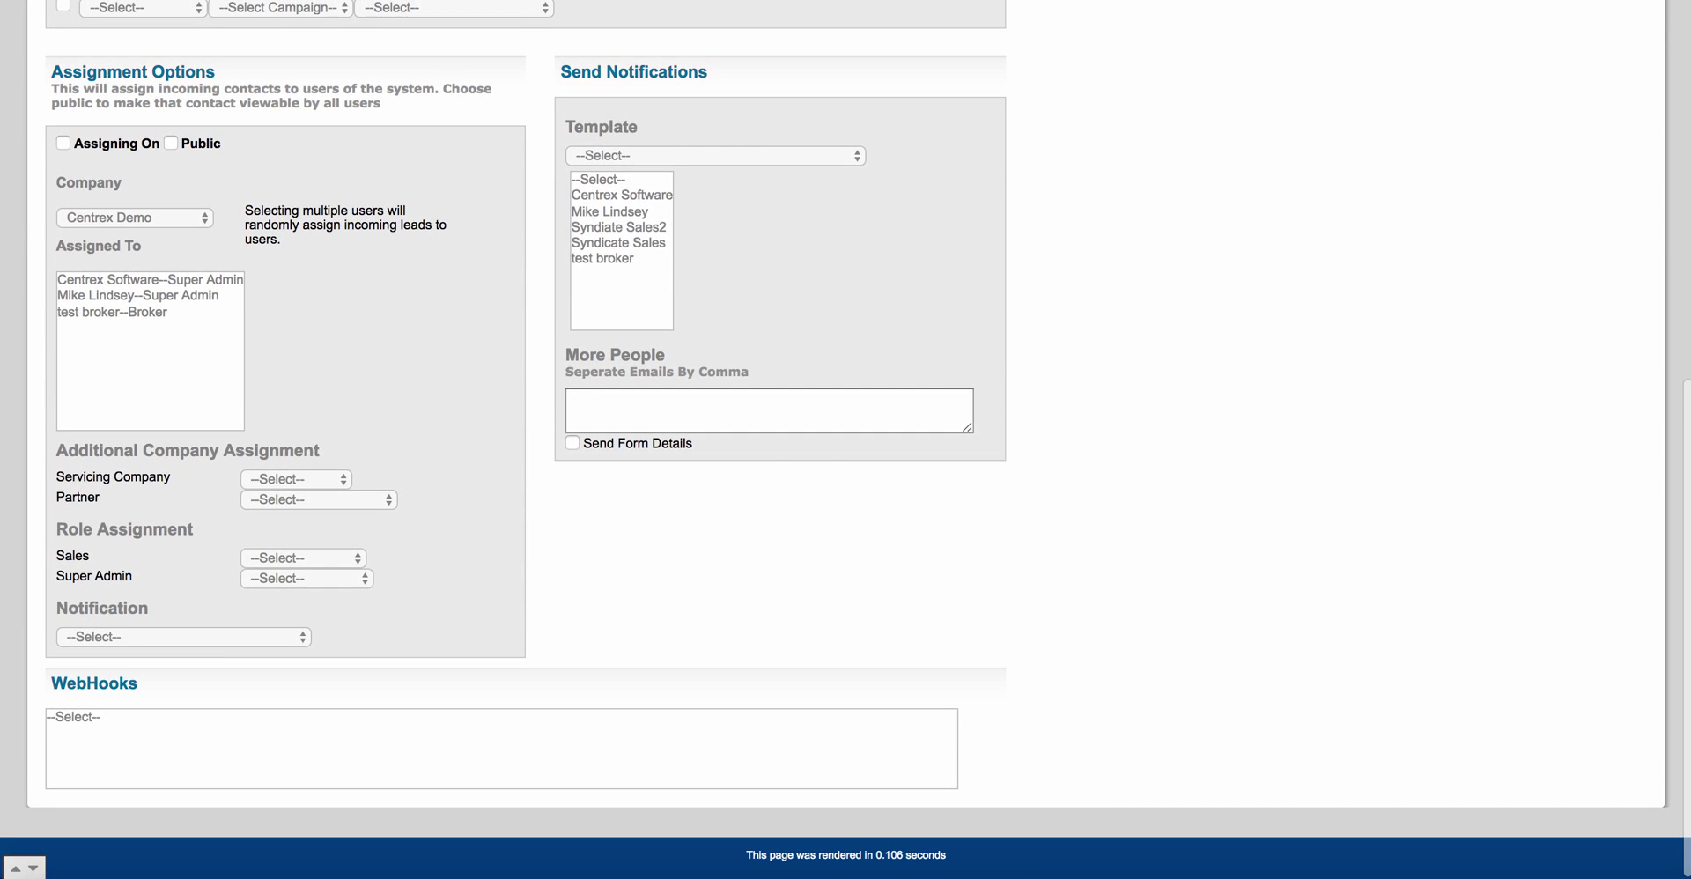
pyautogui.scroll(8, 845, 440)
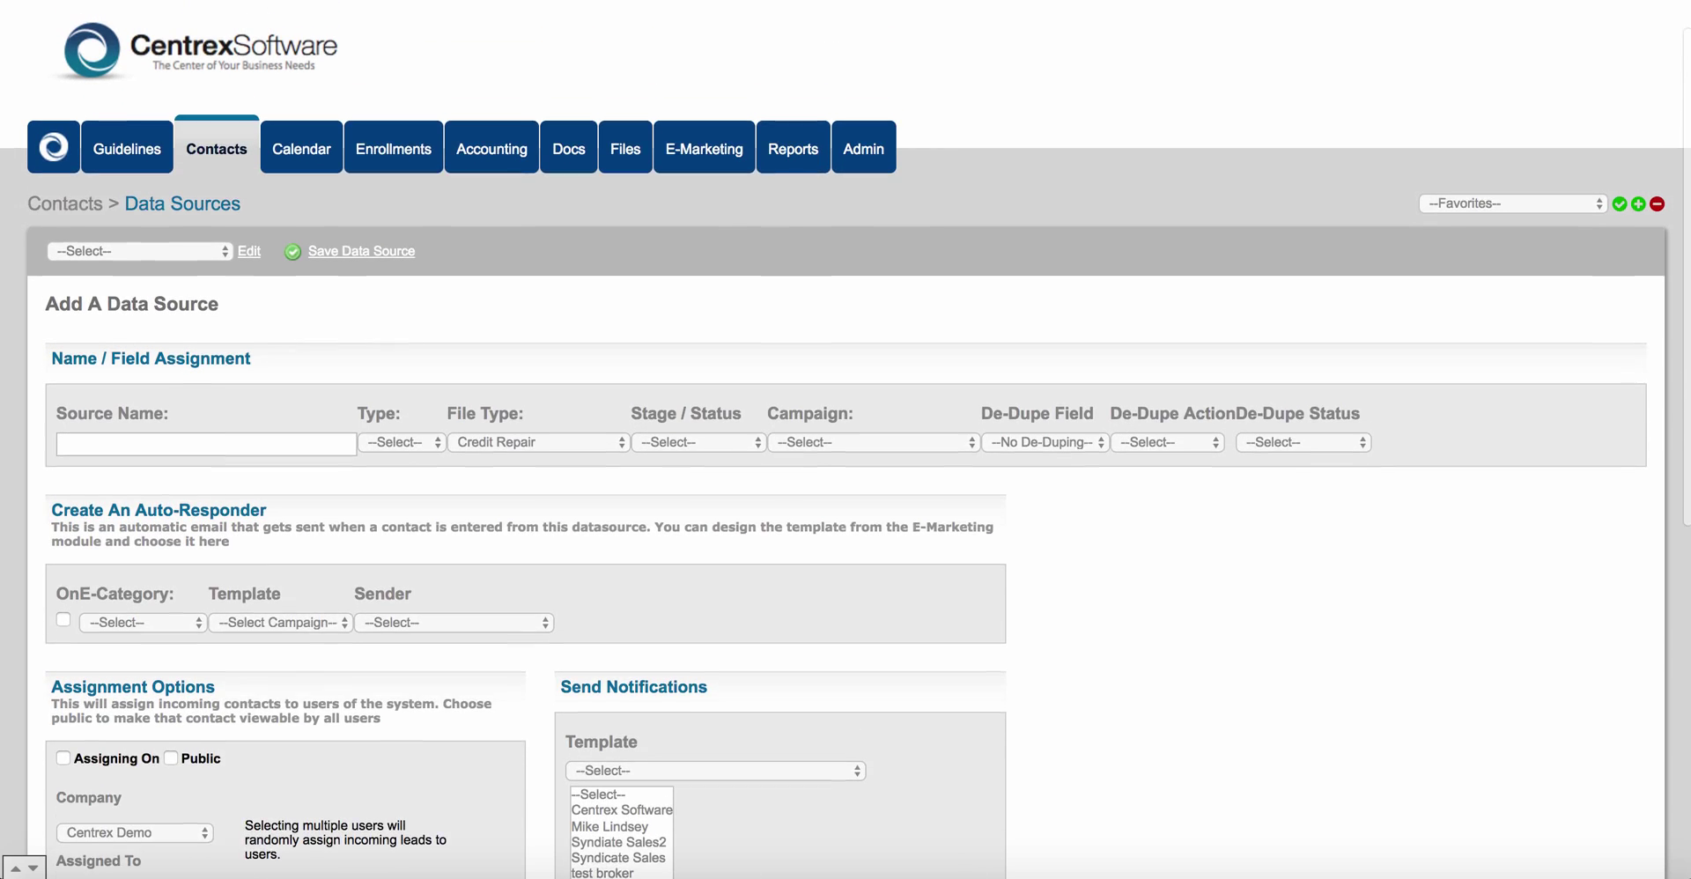
pyautogui.scroll(1, 846, 440)
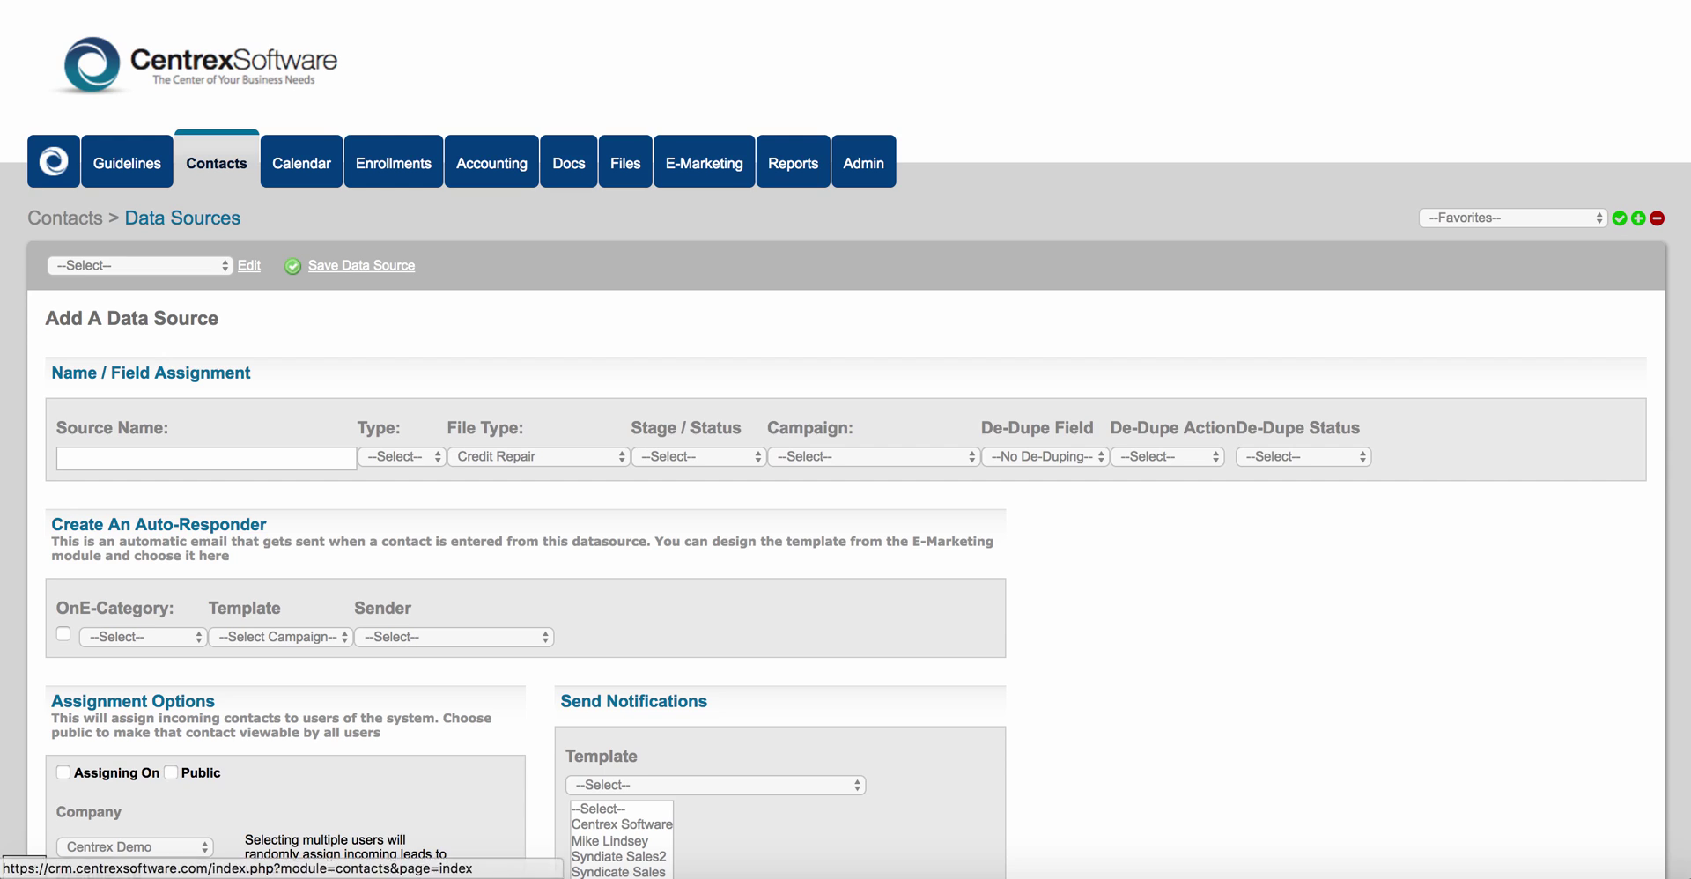
pyautogui.click(216, 163)
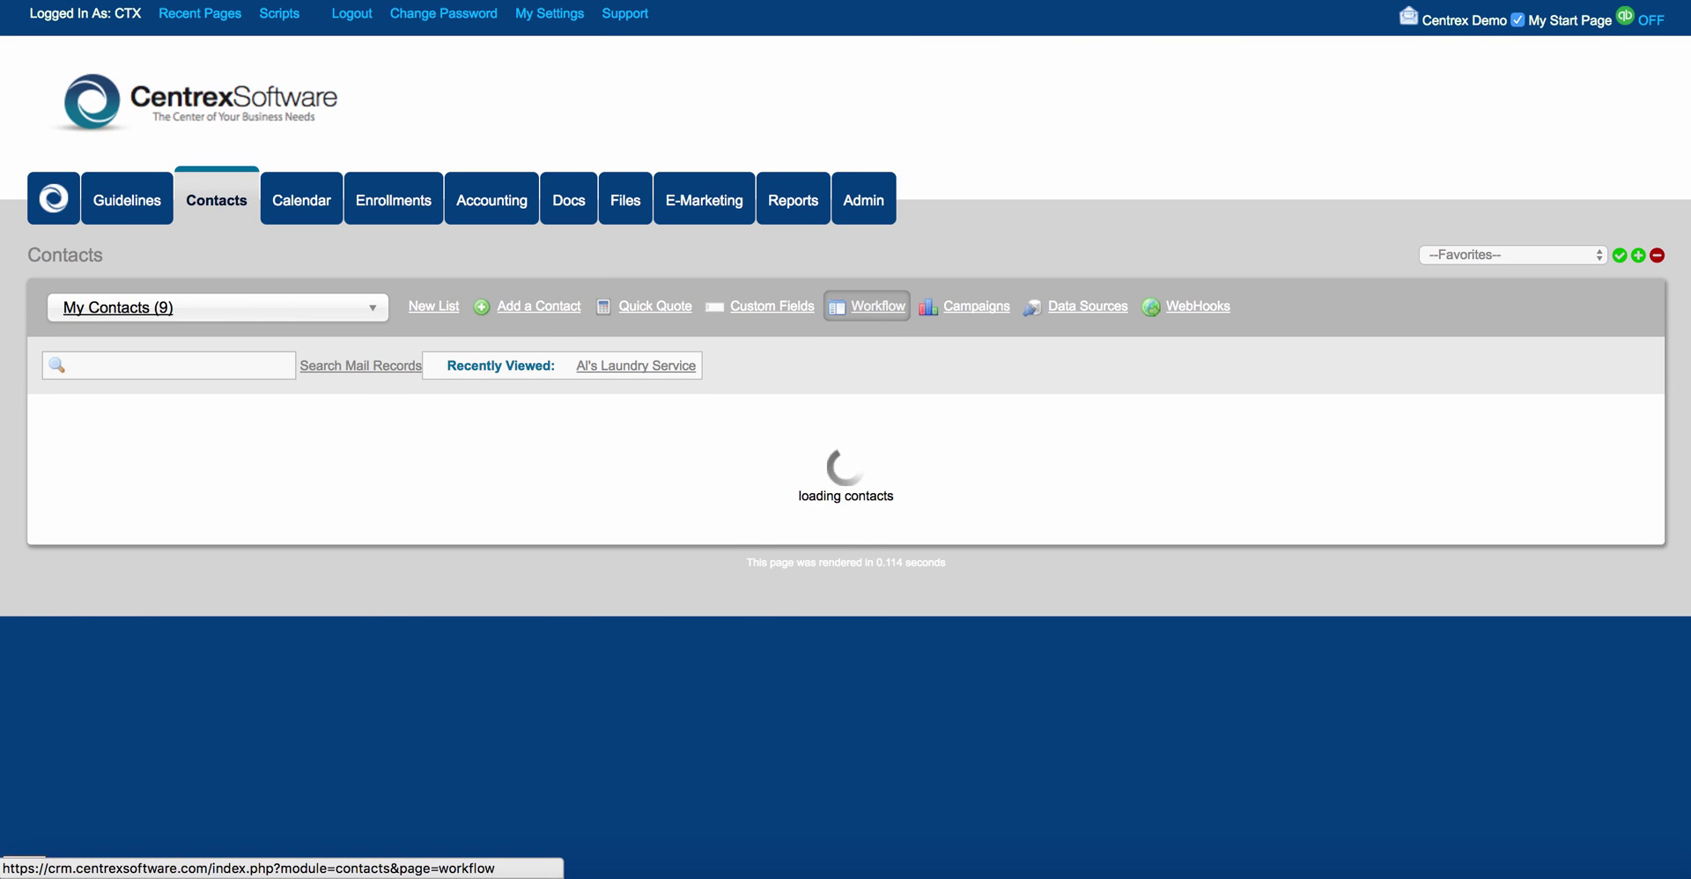